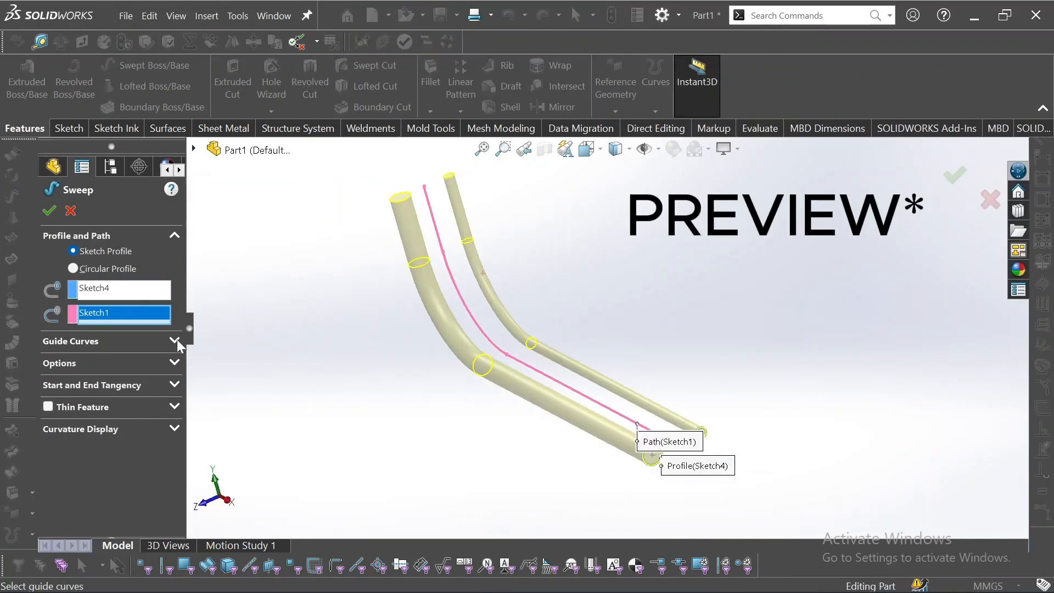
Try the Keep Normal Constant profile orientation for the sweep and orbit around the preview
left_click(164, 340)
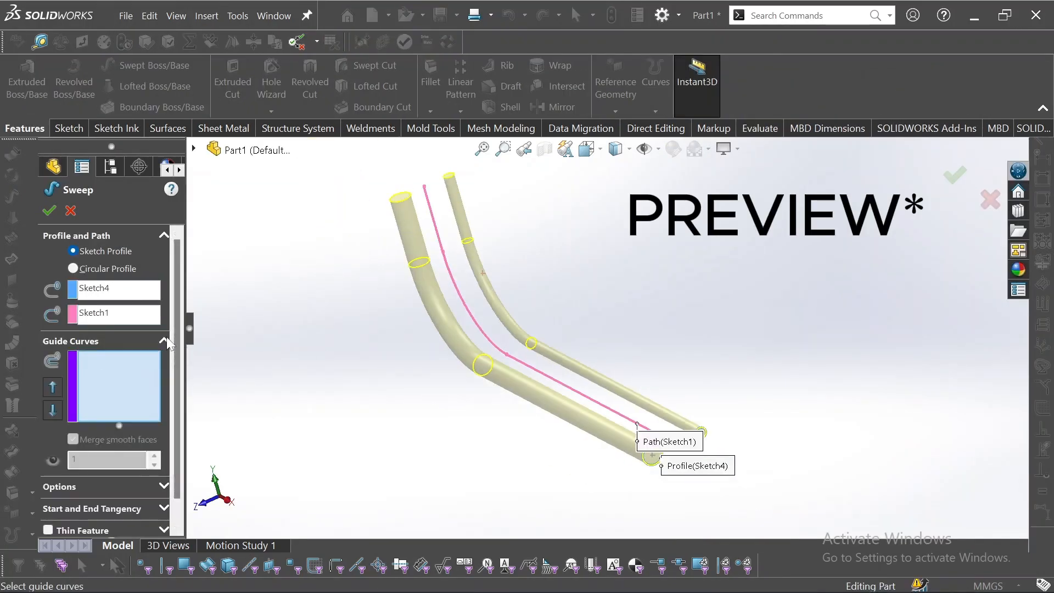
left_click(163, 341)
left_click(164, 363)
left_click(118, 394)
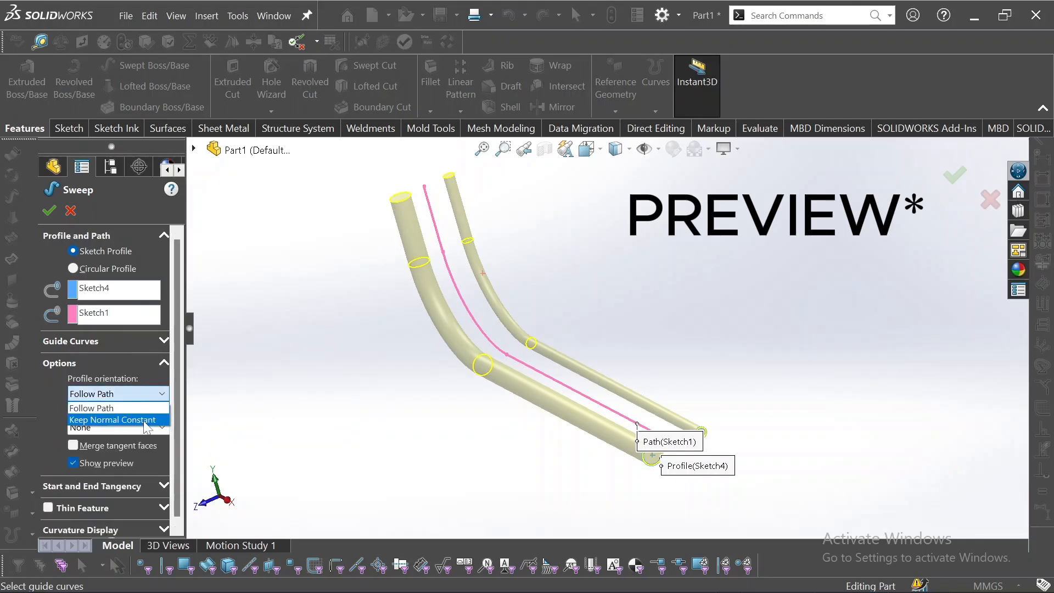
left_click(110, 419)
middle_click_drag(810, 390, 840, 387)
scroll(714, 415, "down", 6)
left_click_drag(483, 381, 478, 223)
left_click_drag(602, 460, 678, 487)
scroll(593, 344, "up", 6)
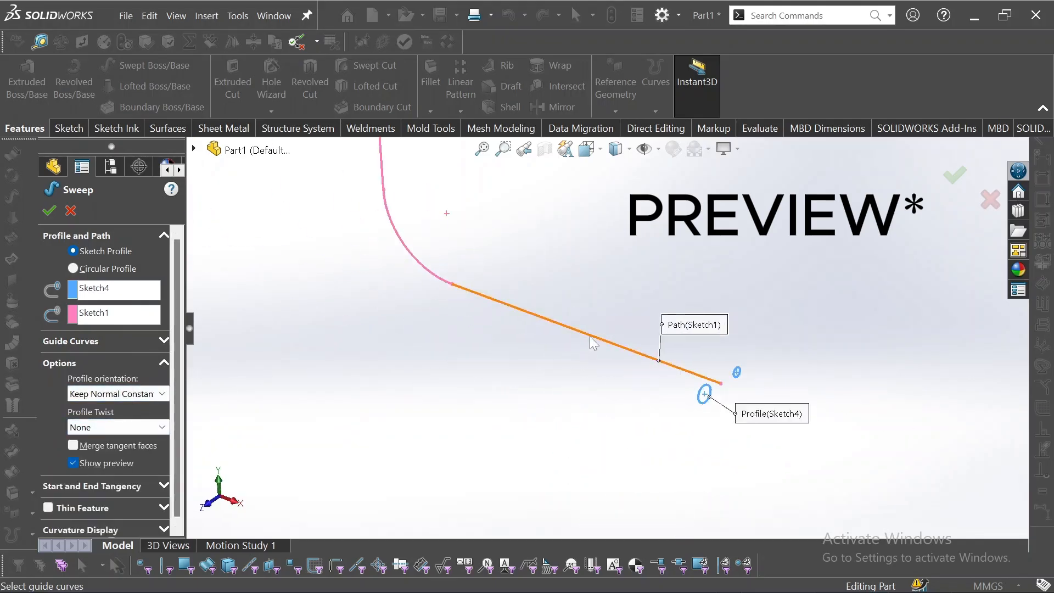
Set the sweep's profile orientation back to Follow Path
left_click(161, 427)
left_click(159, 393)
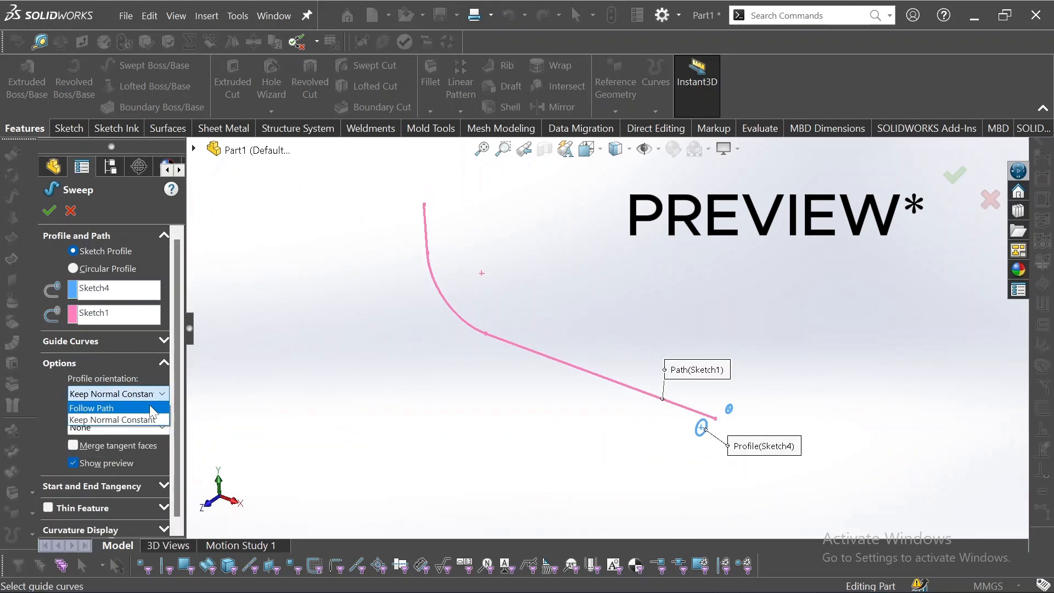
left_click(110, 407)
left_click(162, 428)
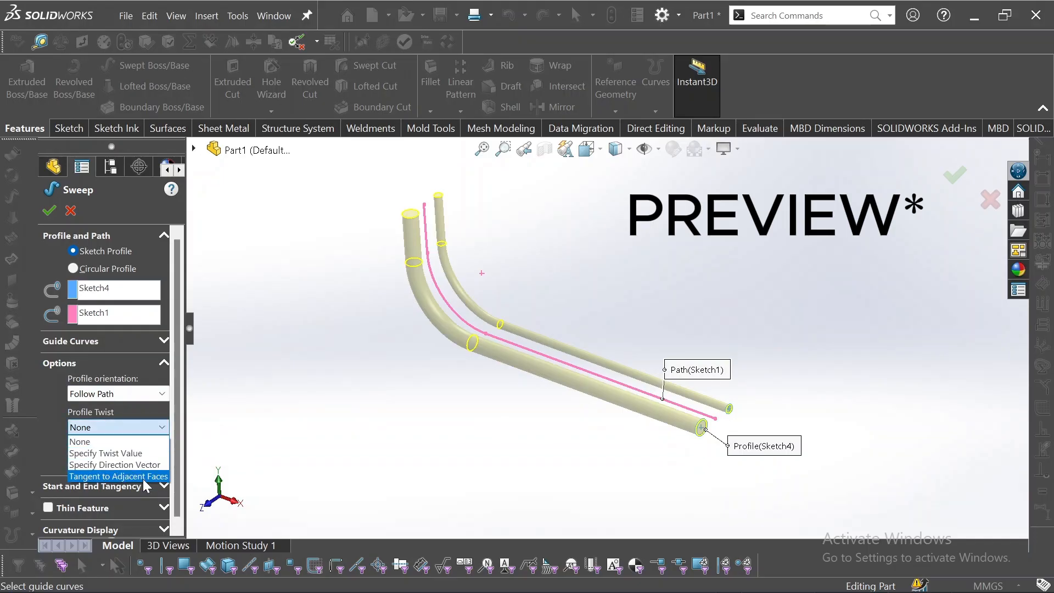
left_click(110, 476)
left_click(626, 307)
Set the profile twist to Specify Twist Value in degrees and set Direction 1 to 360 deg
left_click(162, 428)
left_click(110, 452)
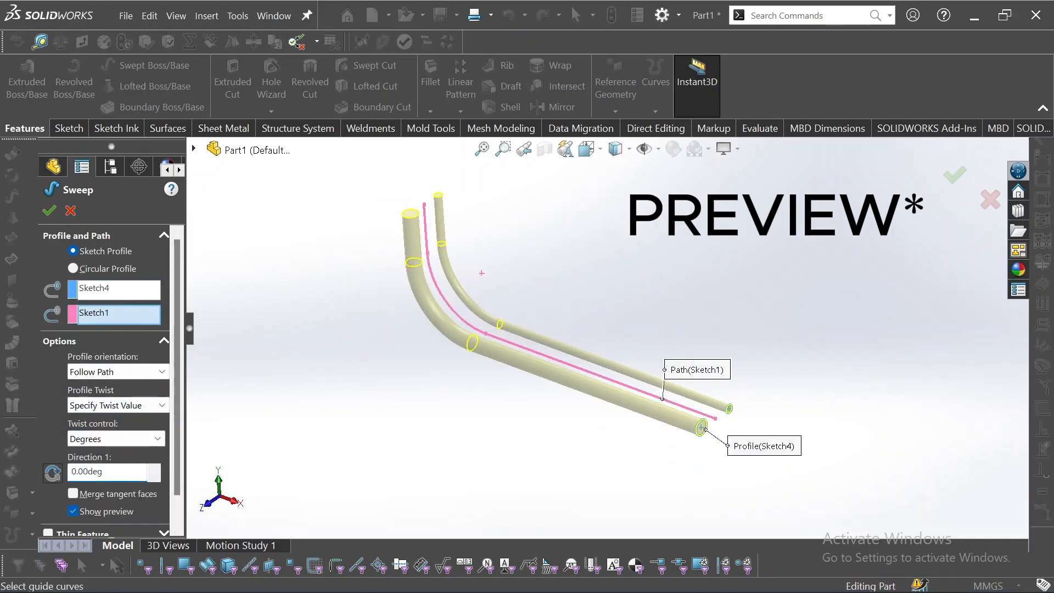
left_click(157, 439)
left_click(153, 437)
left_click(155, 468)
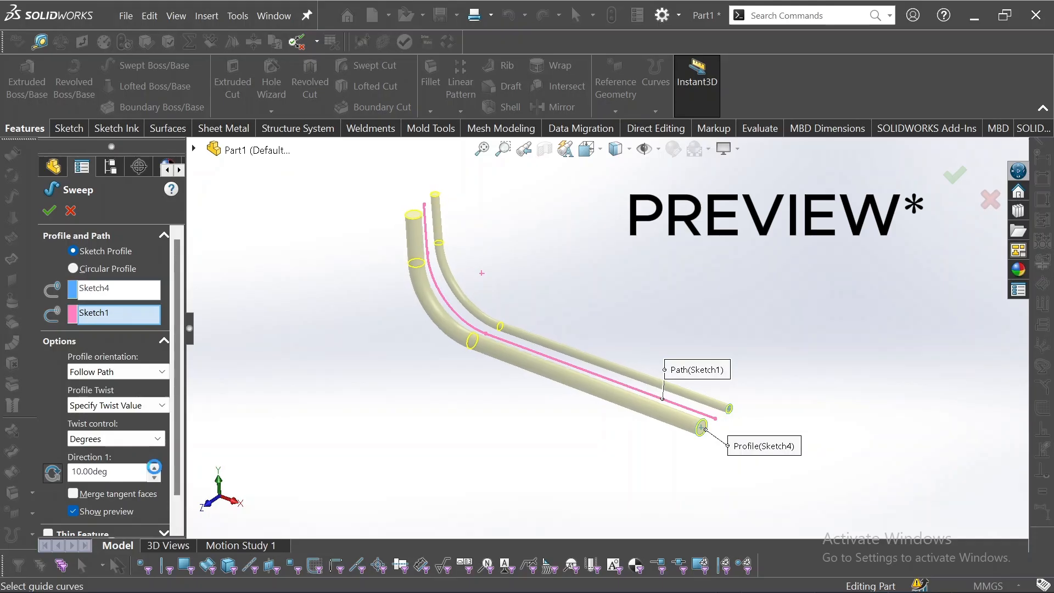
middle_click_drag(420, 269, 437, 351)
scroll(437, 353, "up", 3)
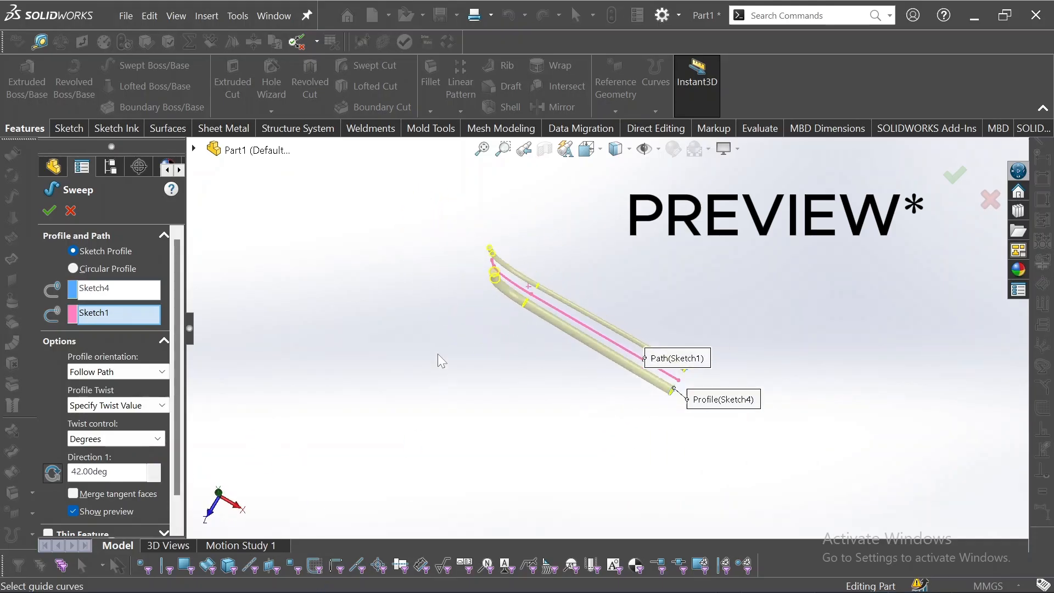
scroll(429, 352, "down", 3)
type("360")
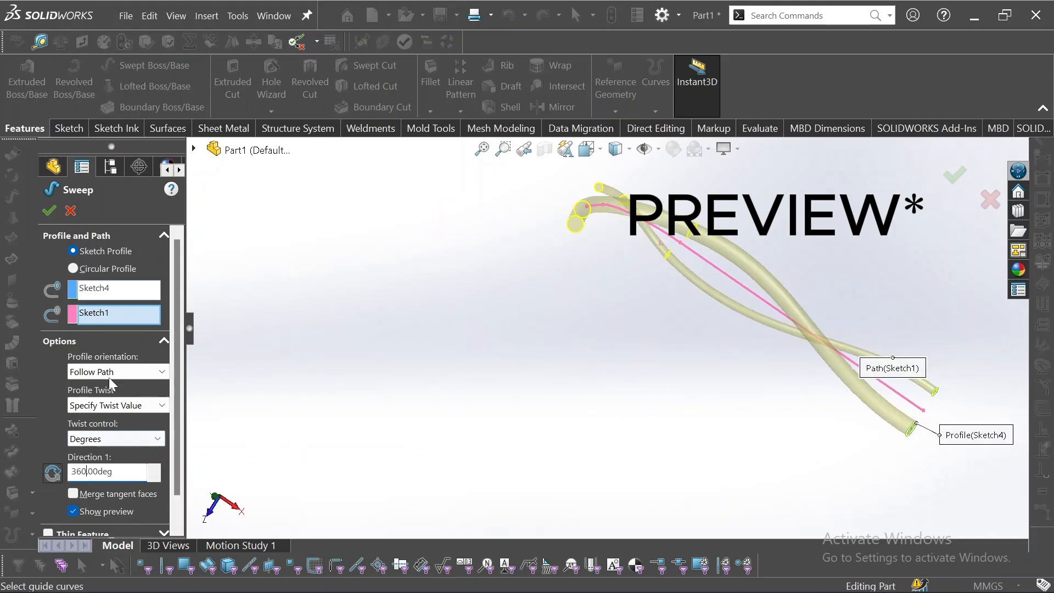
Set the twist angle to 360*4, giving 1440 degrees
middle_click_drag(686, 466, 600, 374)
scroll(741, 336, "down", 5)
scroll(673, 304, "up", 5)
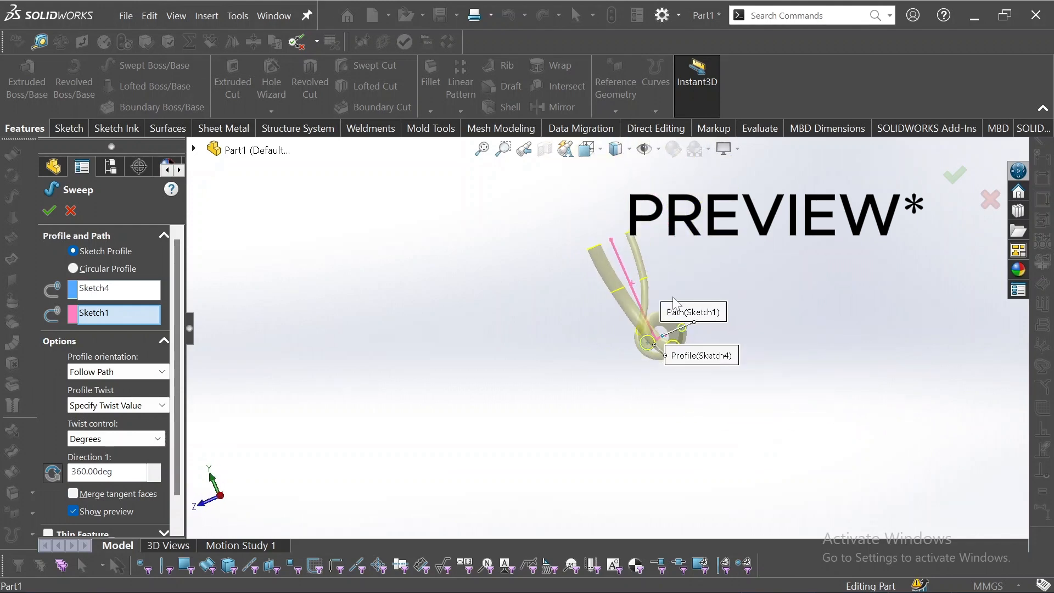
middle_click_drag(675, 304, 761, 335)
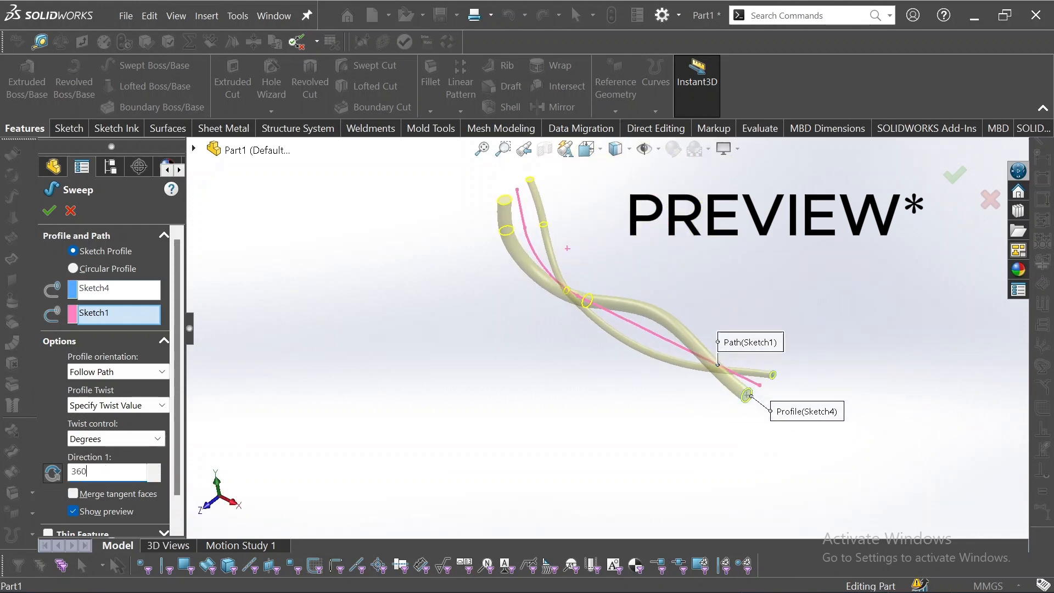
type("*4")
key("Return")
scroll(541, 162, "down", 5)
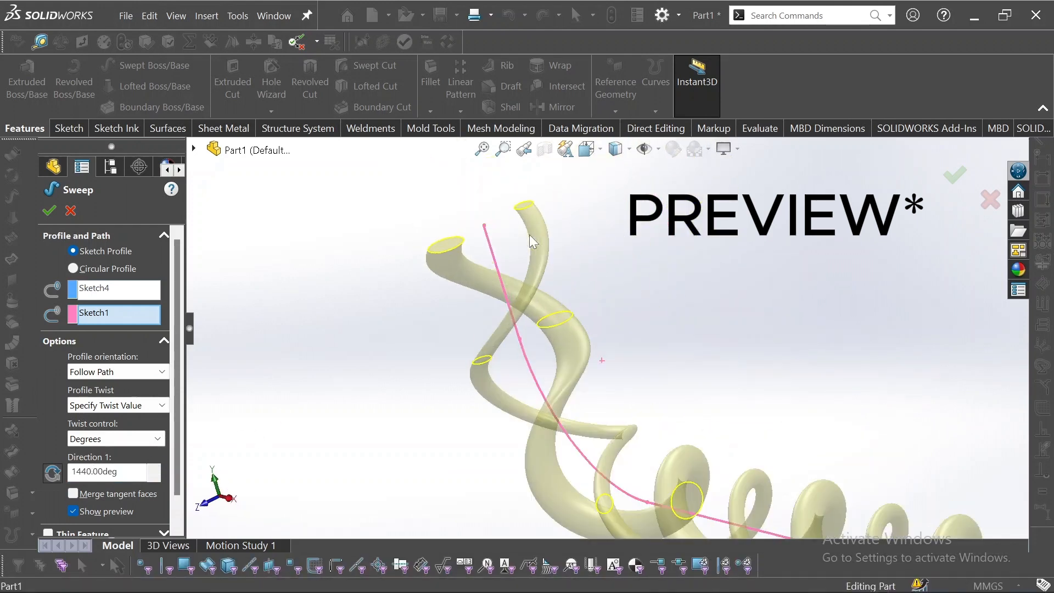
left_click(159, 372)
left_click(145, 401)
left_click(159, 373)
left_click(141, 387)
Enable Merge tangent faces for the sweep
left_click(107, 493)
scroll(457, 451, "up", 2)
middle_click_drag(454, 445, 500, 487)
left_click_drag(177, 447, 177, 479)
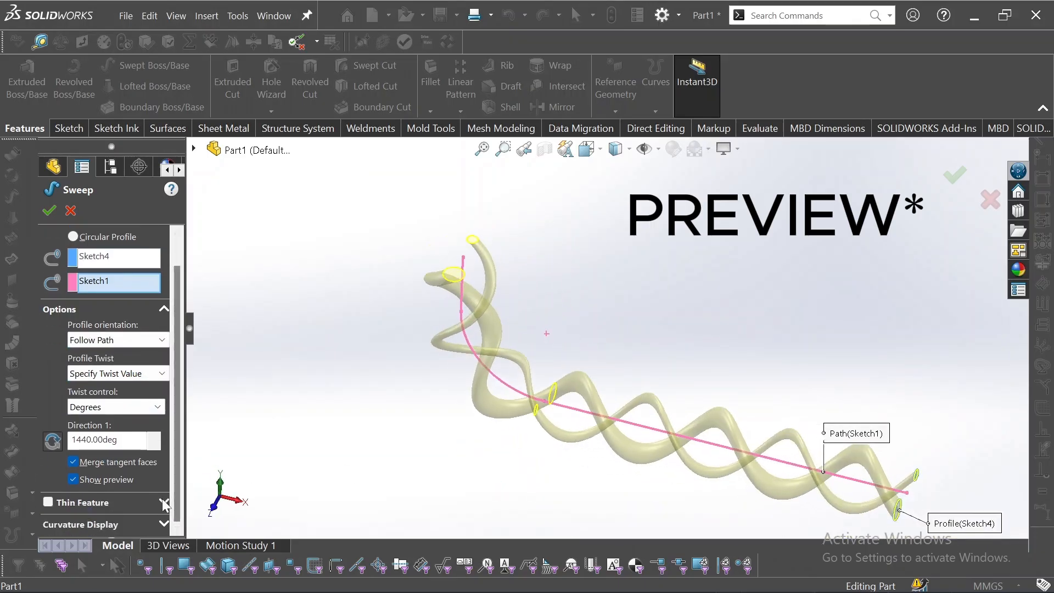
Turn on Thin Feature with One-Direction 1.00 mm thickness and confirm the sweep
left_click(164, 501)
left_click(102, 464)
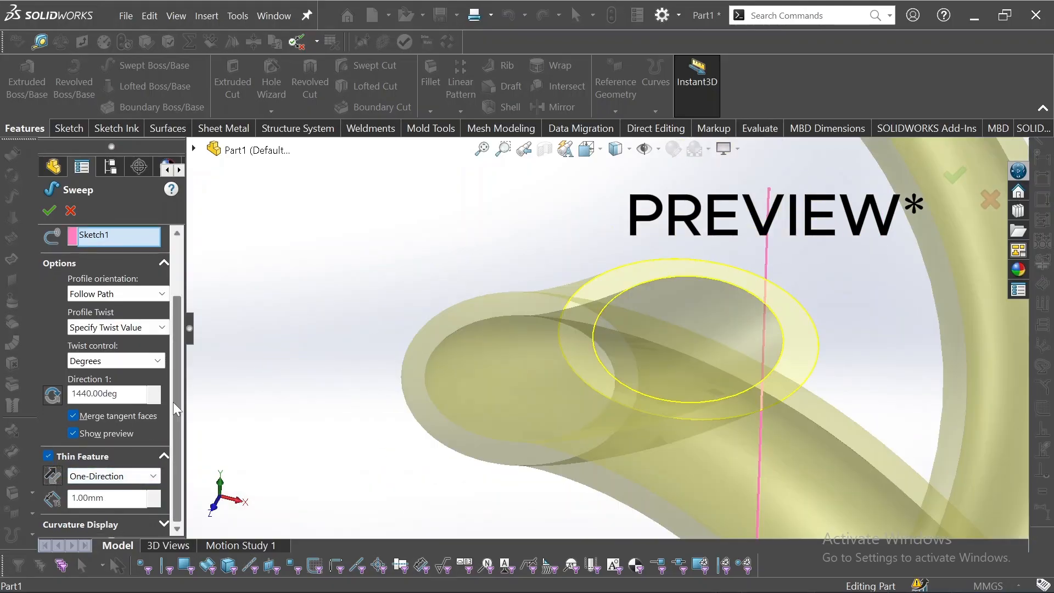
left_click_drag(175, 406, 176, 349)
scroll(625, 458, "up", 8)
left_click(50, 211)
Delete the Sweep-Thin1 feature from the design tree
scroll(791, 392, "up", 2)
scroll(791, 392, "down", 2)
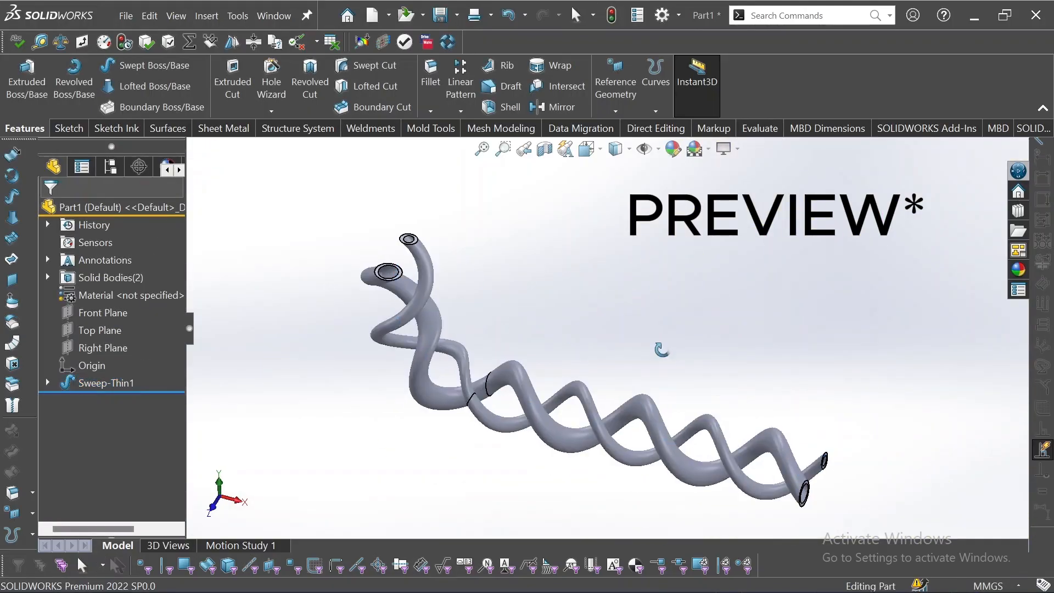
scroll(593, 390, "down", 5)
middle_click_drag(661, 350, 647, 409)
scroll(593, 390, "up", 3)
left_click(105, 382)
key("Delete")
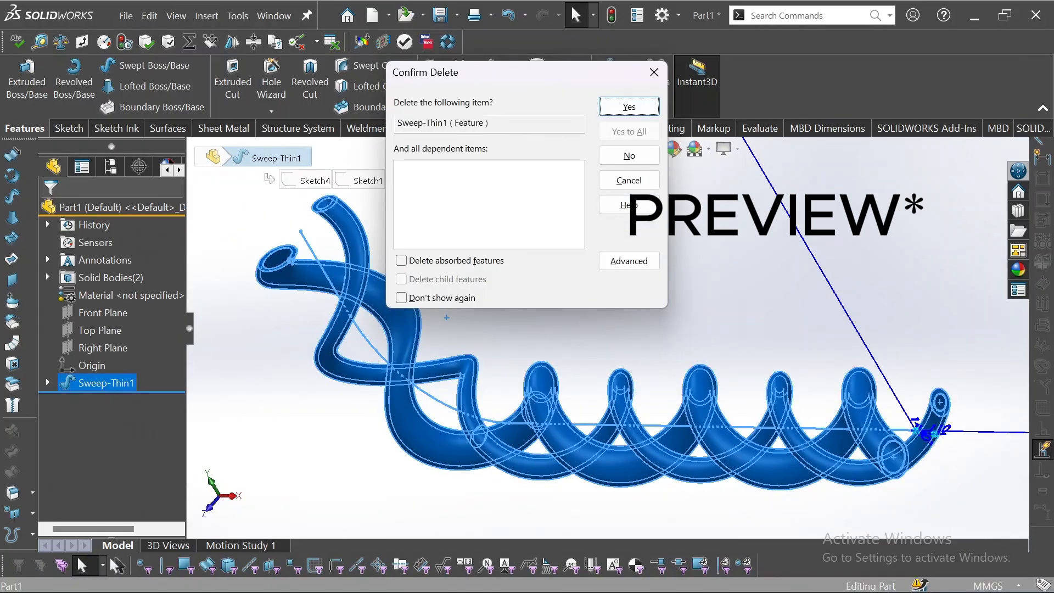
left_click(627, 106)
scroll(588, 284, "up", 3)
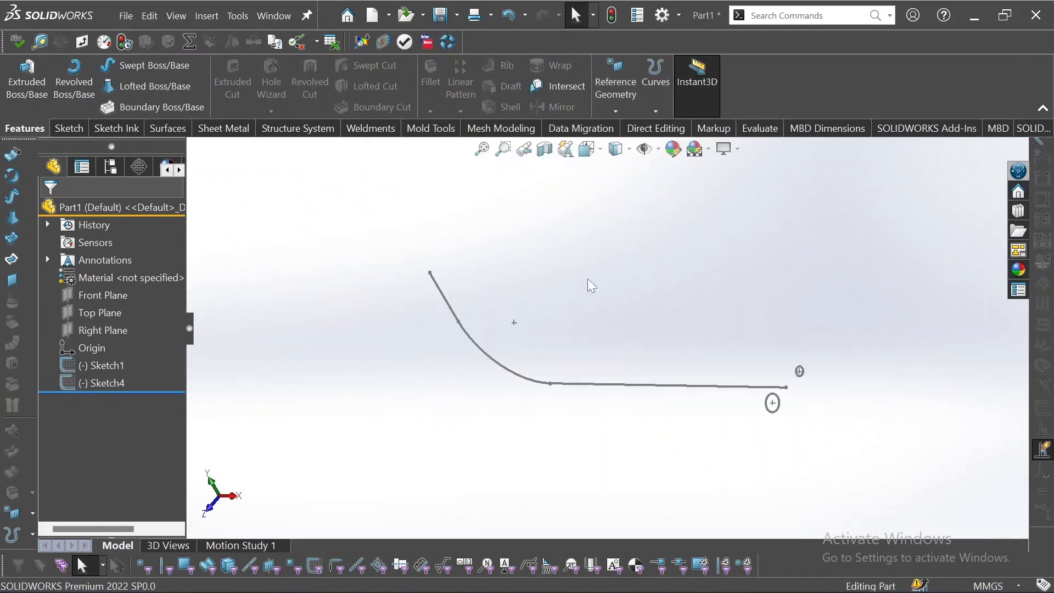
Delete the remaining path and profile sketches
mouse_move(878, 234)
left_mouse_down()
mouse_move(302, 428)
mouse_move(300, 438)
left_mouse_up()
key("Delete")
key("Return")
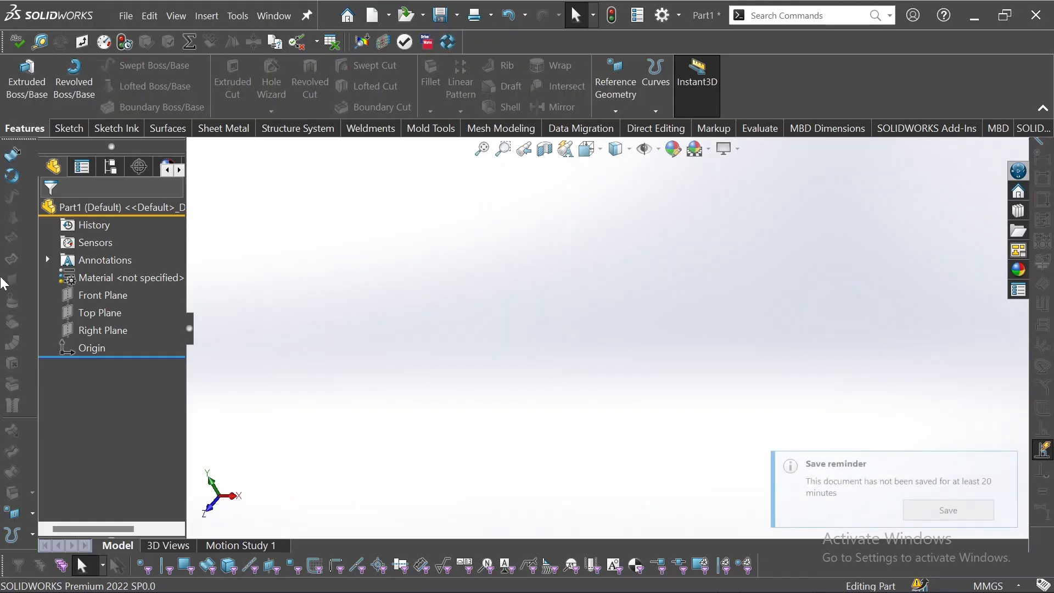
Start a new sketch on the Front Plane and dismiss the save reminder
left_click(83, 297)
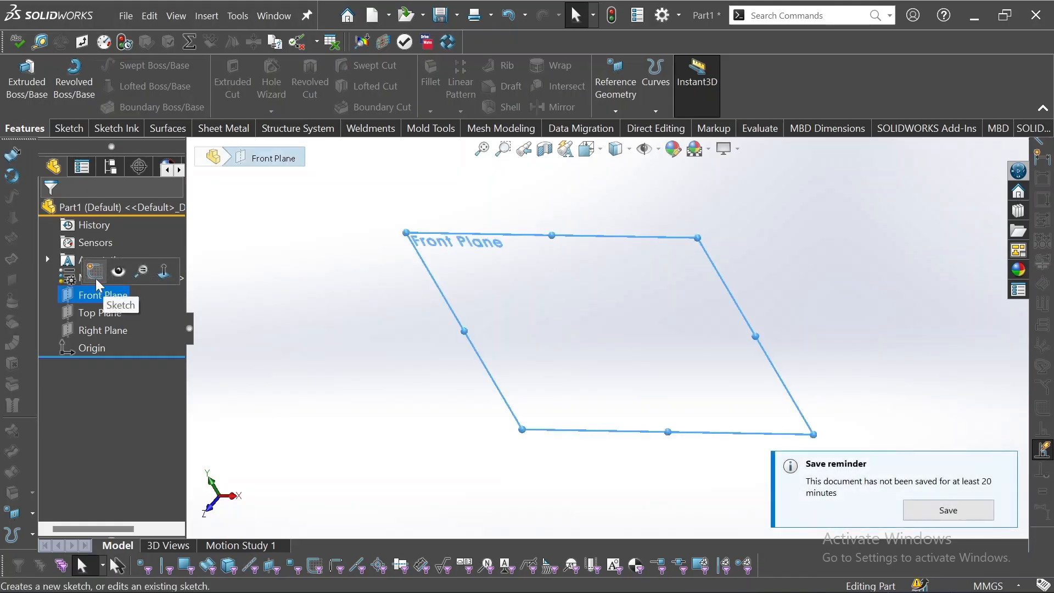
left_click(96, 277)
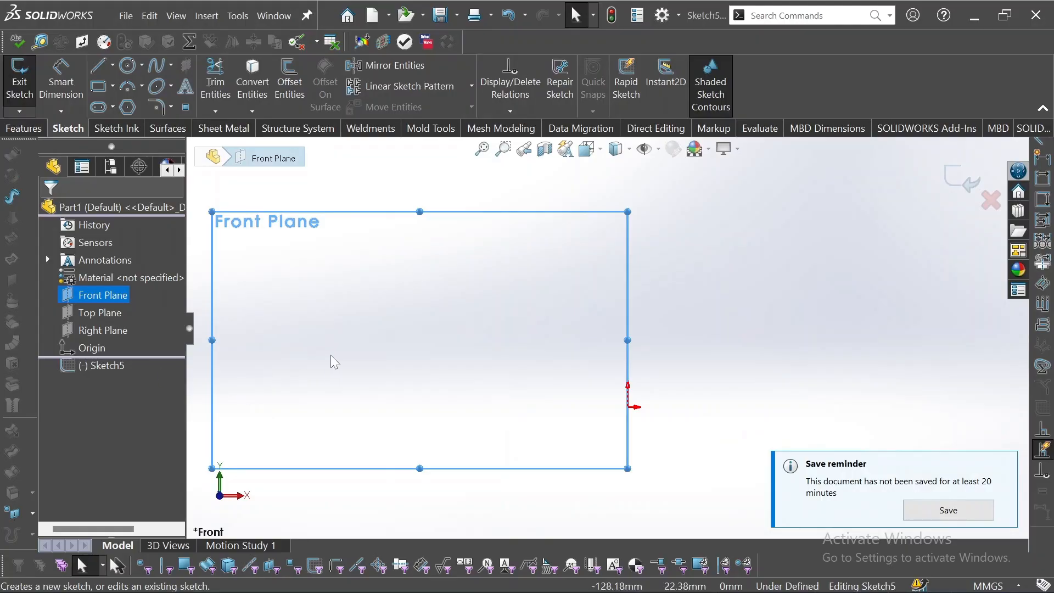
scroll(526, 354, "down", 2)
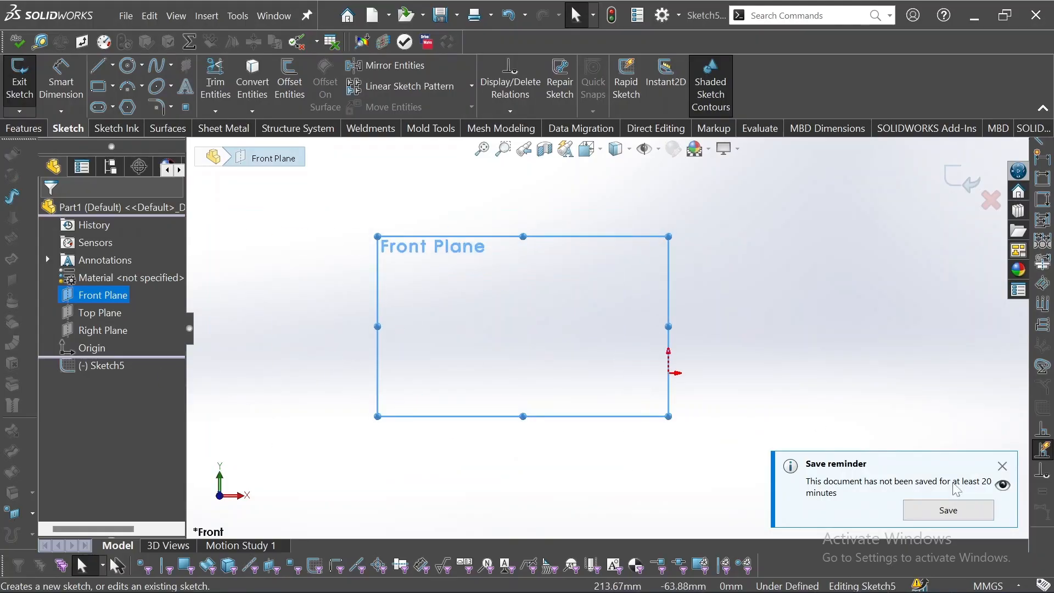
left_click(1002, 466)
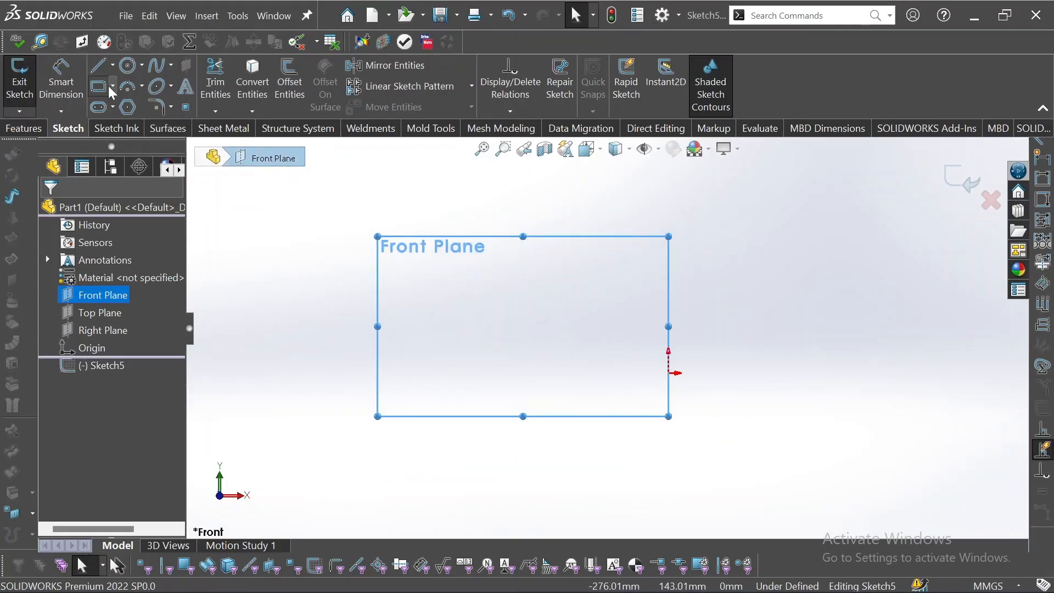
Draw a connected path: a horizontal line about 72 mm long, then two angled segments bending upward to the left
left_click(98, 68)
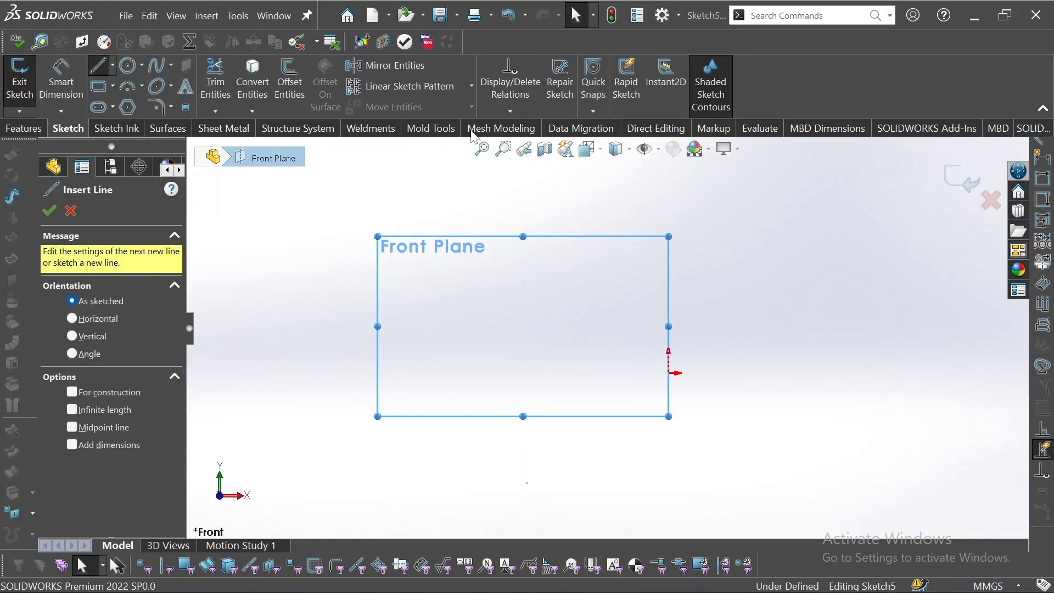
left_click(589, 369)
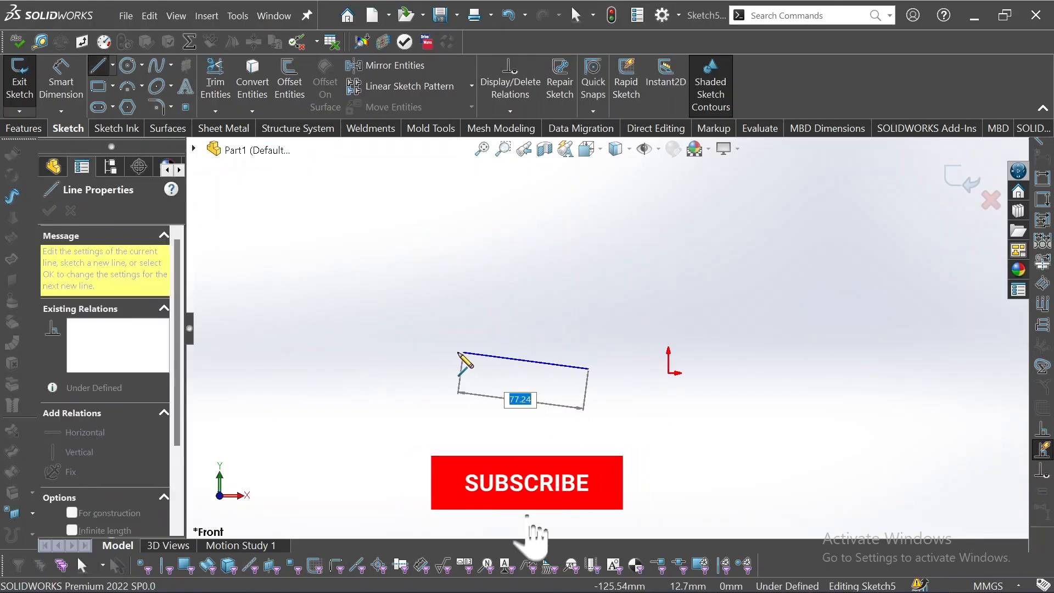
left_click(402, 369)
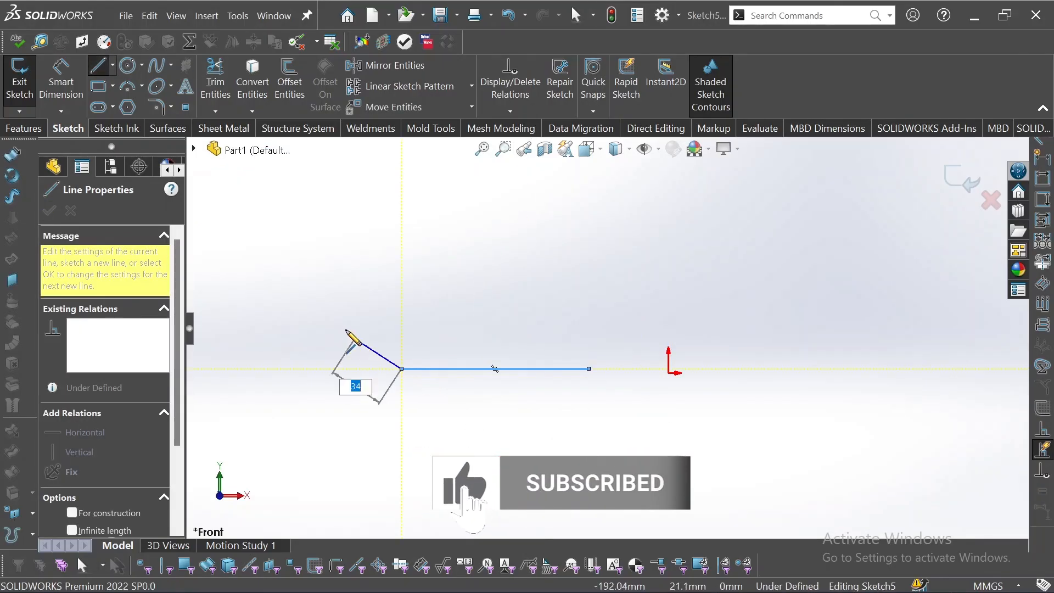
left_click(307, 298)
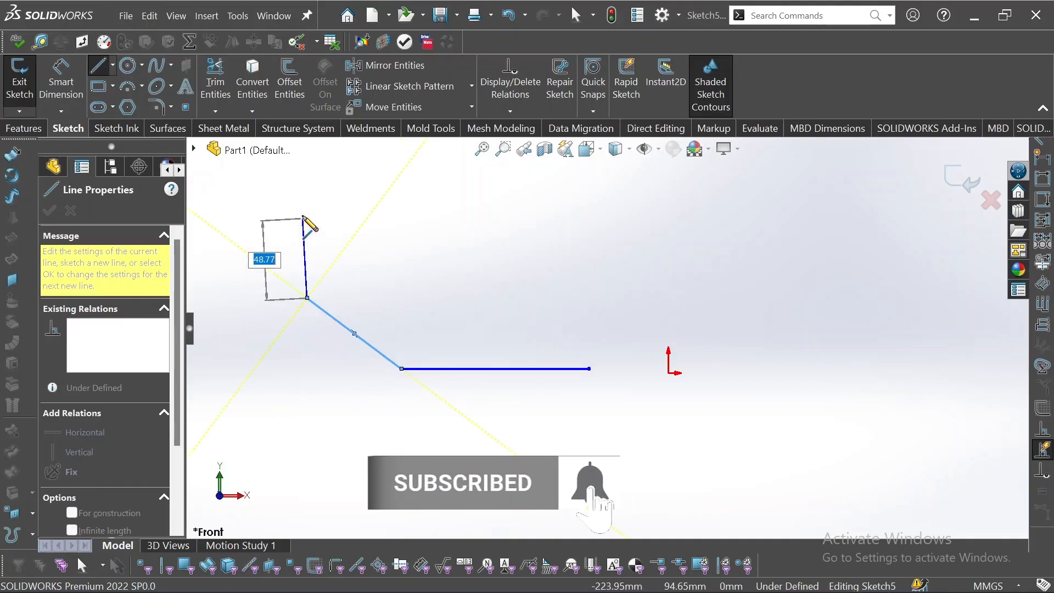
left_click(364, 174)
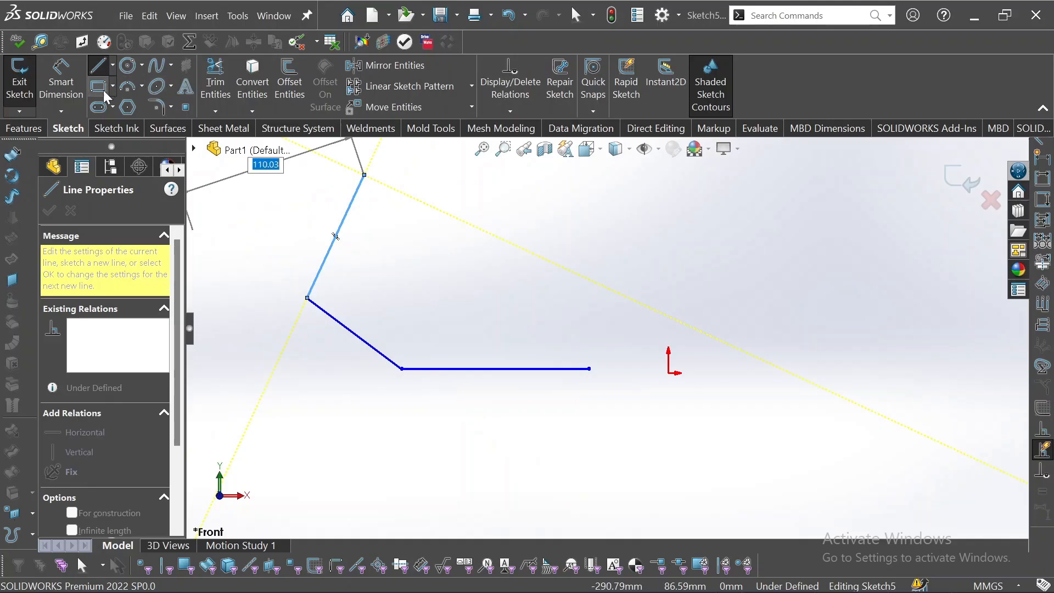
Fillet both corners of the path with a 20 mm sketch fillet
left_click(163, 106)
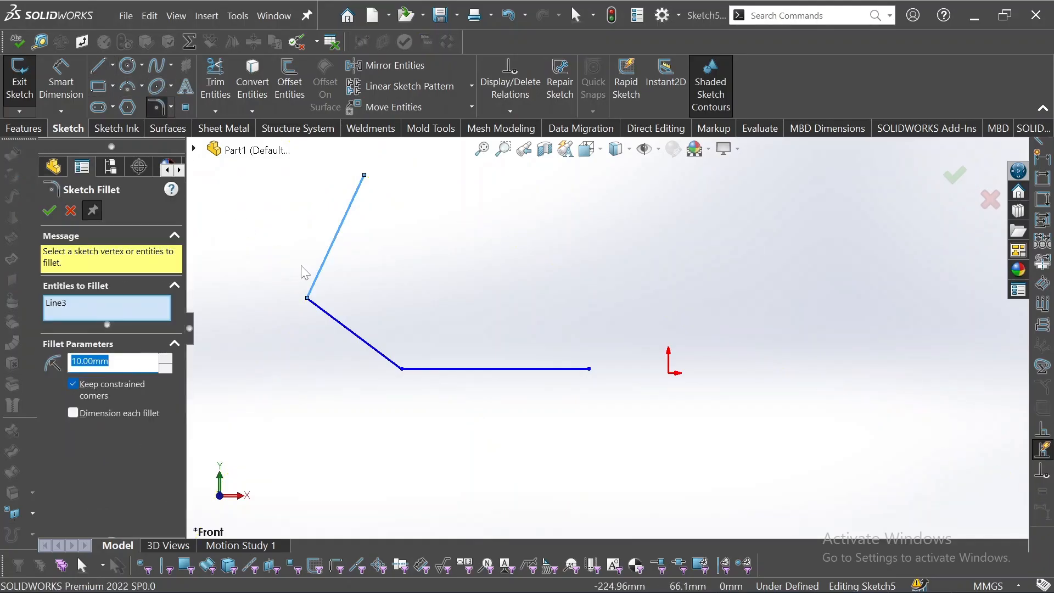
left_click(307, 299)
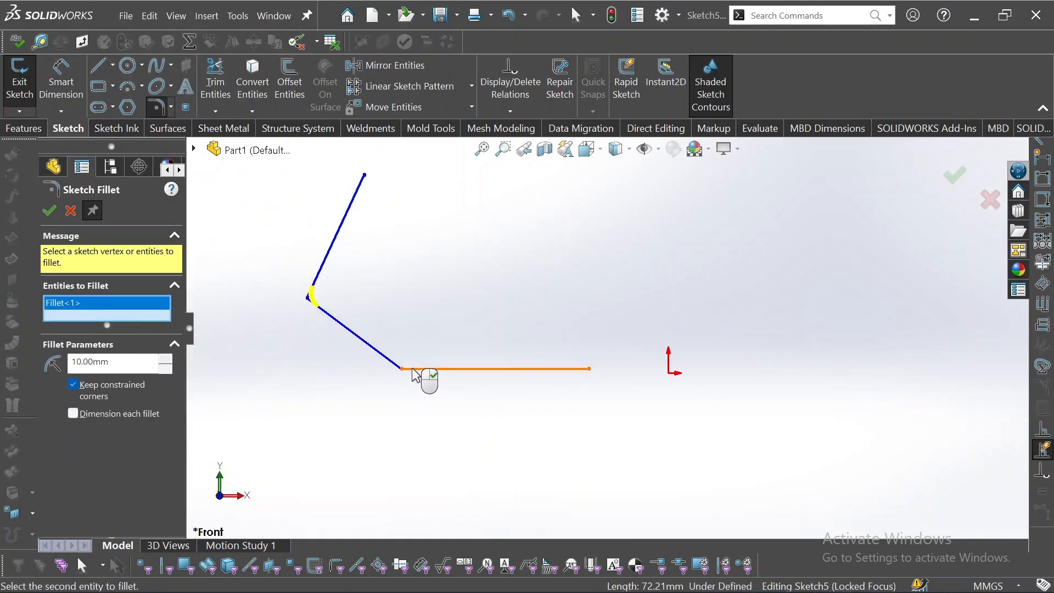
left_click(401, 369)
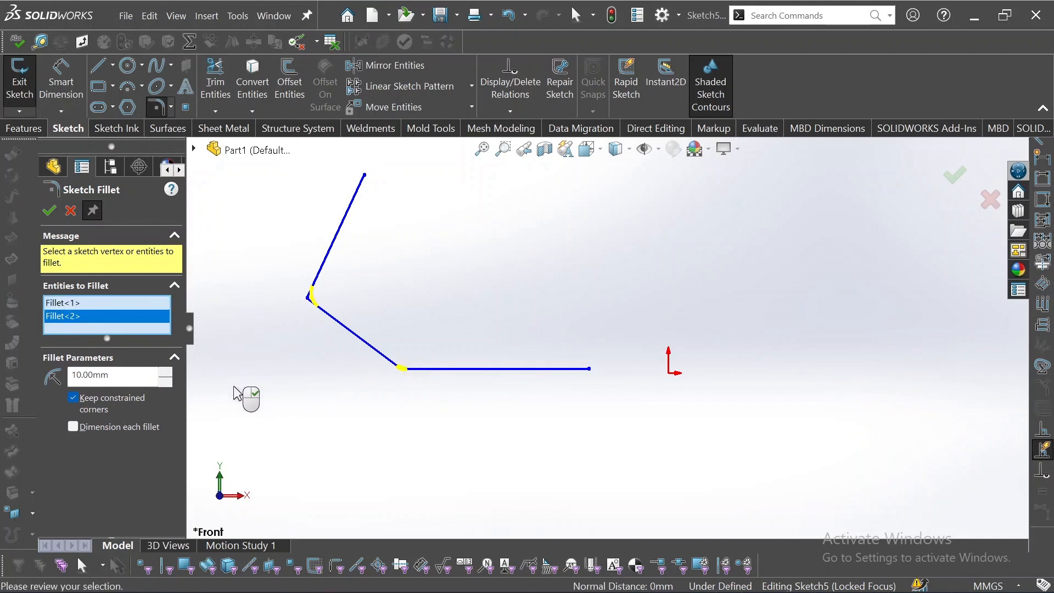
left_click(49, 209)
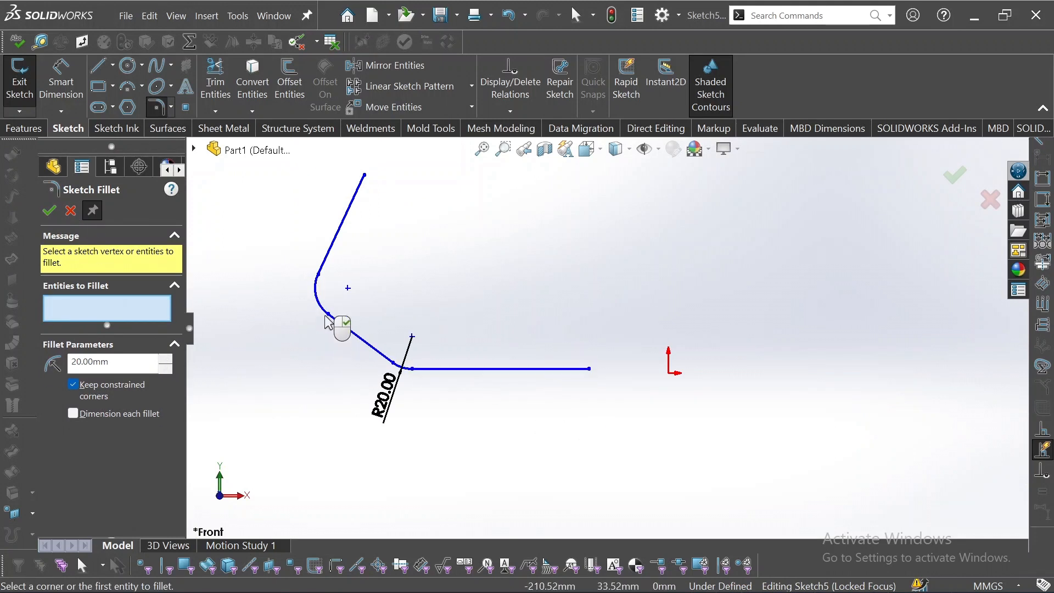
Make the horizontal line's right endpoint coincident with the origin
mouse_move(584, 340)
middle_mouse_down()
mouse_move(545, 333)
mouse_move(589, 357)
mouse_move(600, 349)
mouse_move(585, 349)
middle_mouse_up()
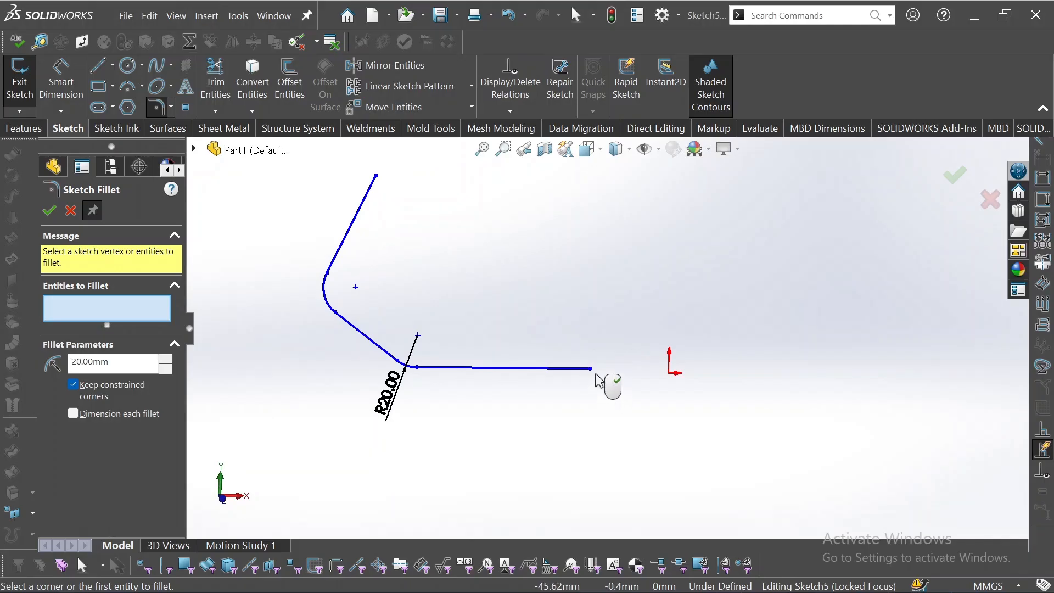
right_click(597, 381)
left_click(591, 369)
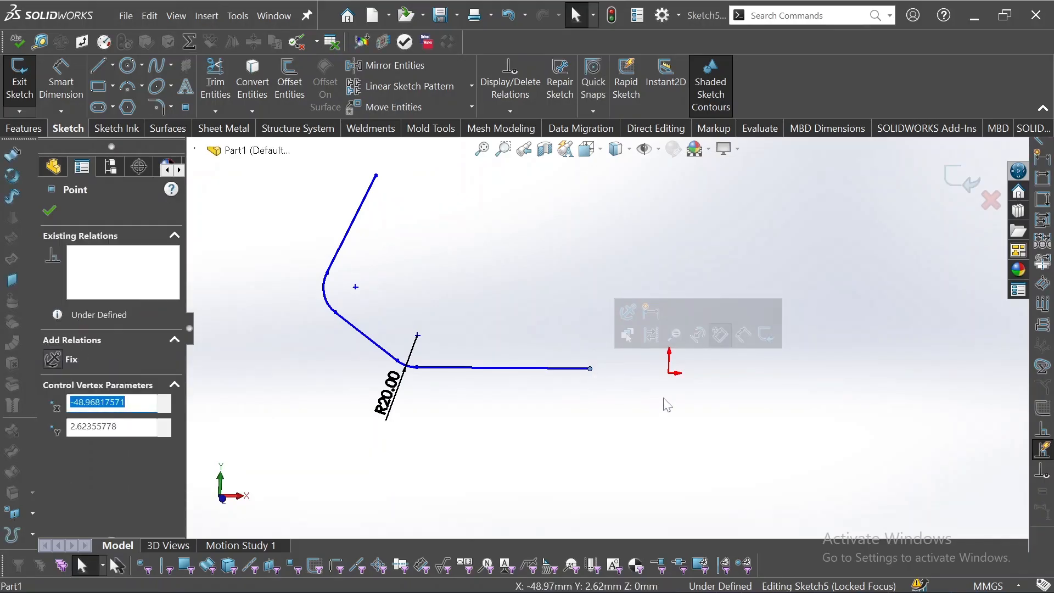
left_click(669, 374, "ctrl")
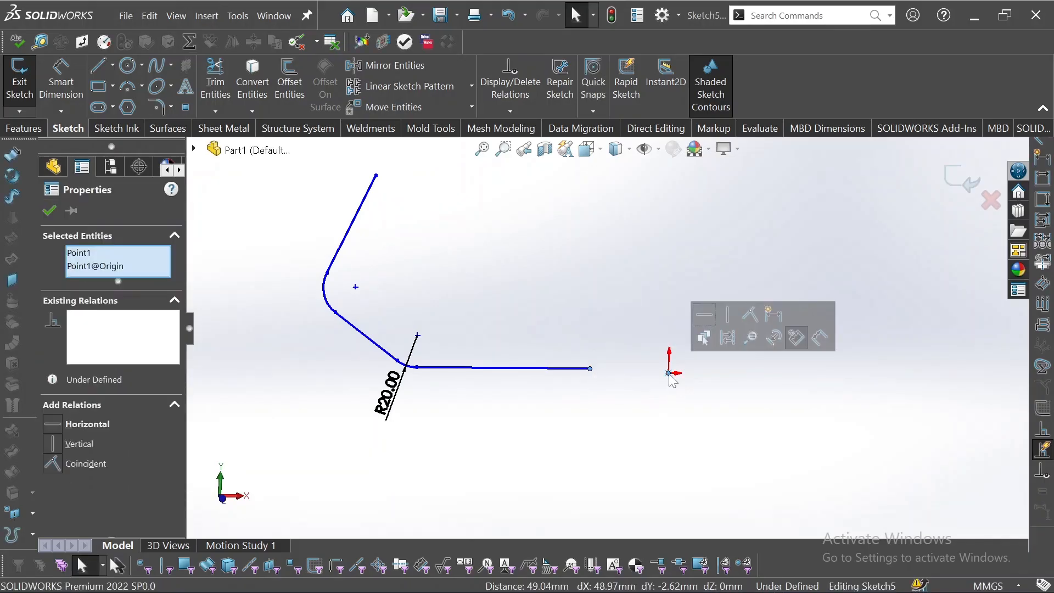
left_click(750, 316)
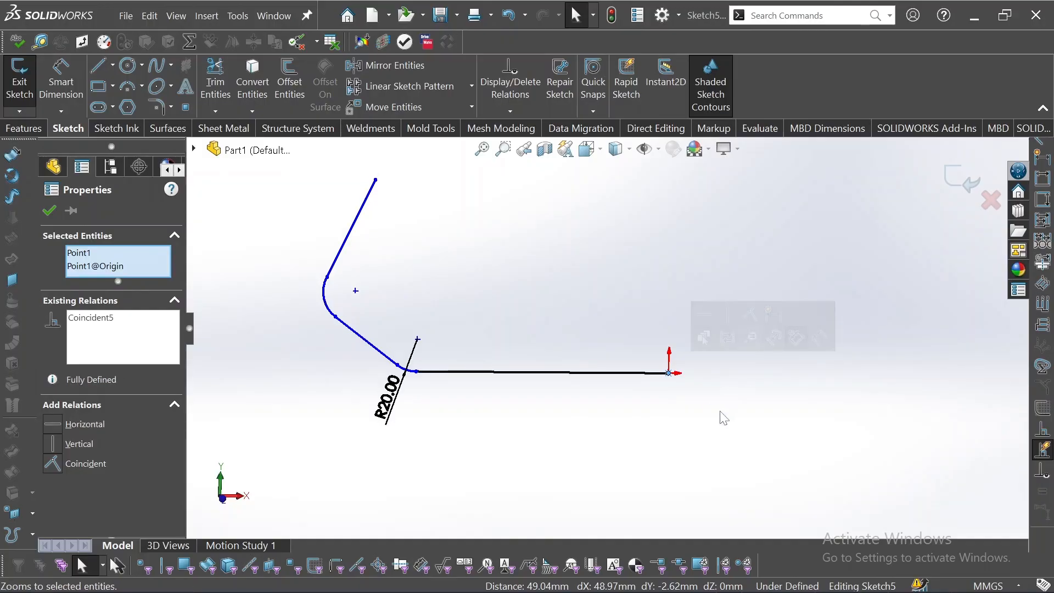
Exit the filleted path sketch
middle_click_drag(681, 375, 652, 363)
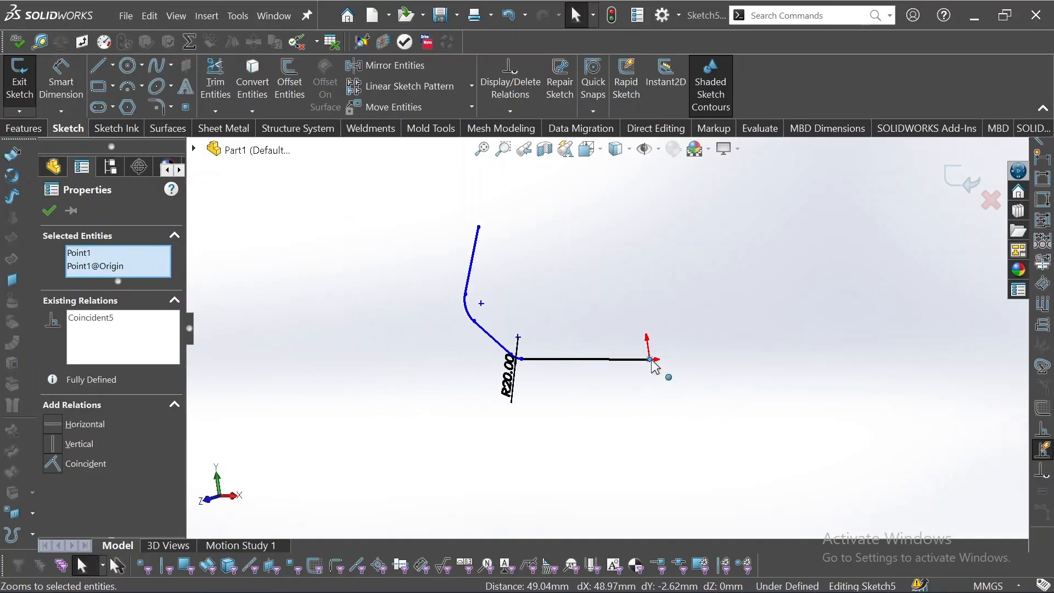
left_click(621, 270)
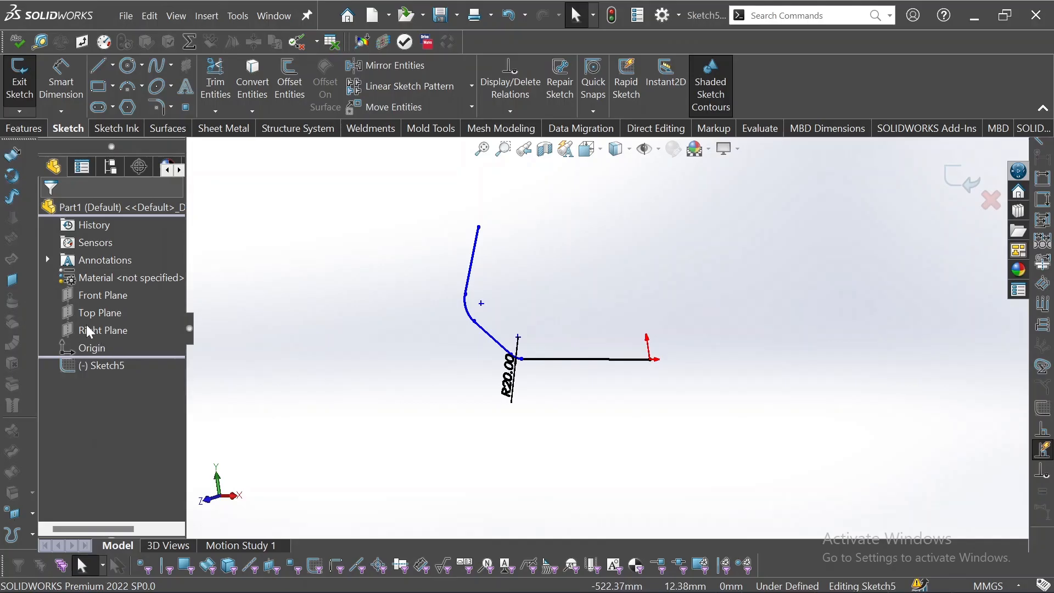
left_click(959, 178)
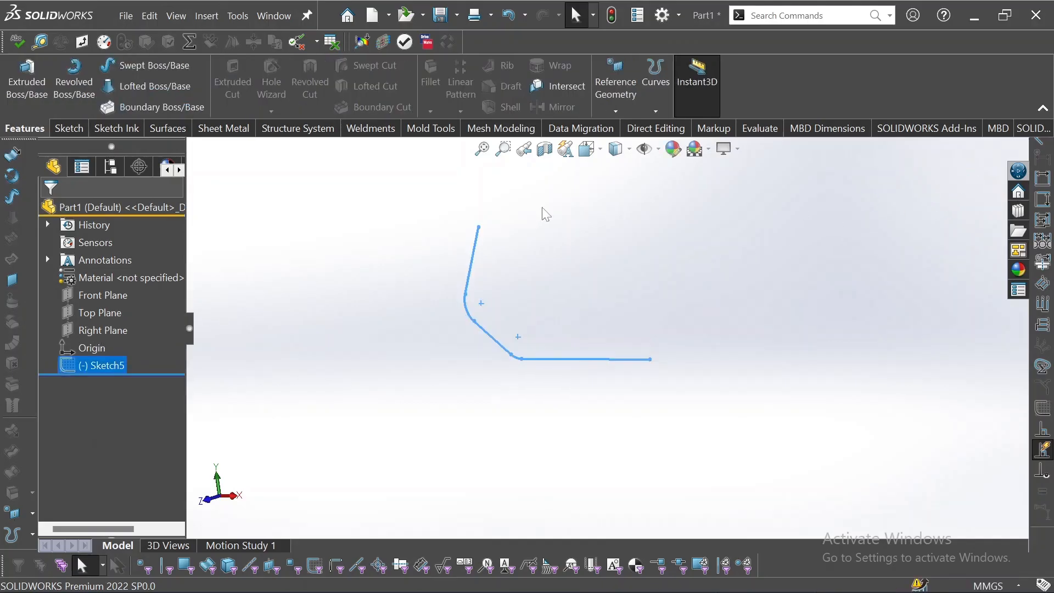
Open a new sketch on the Right Plane and draw a circle about 14 mm in diameter centred at the origin
left_click(92, 329)
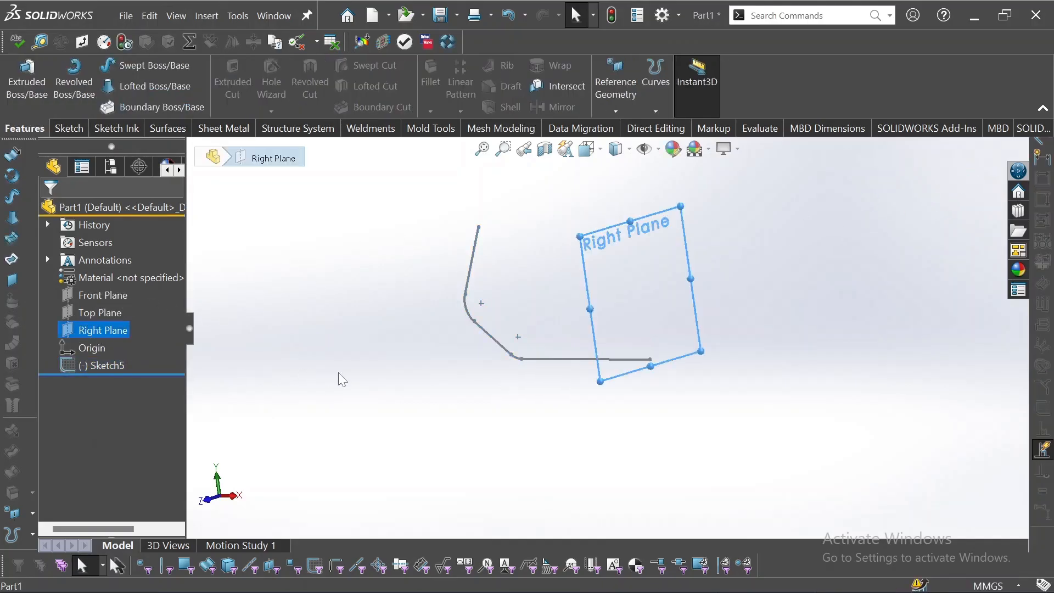
middle_click_drag(396, 381, 455, 394)
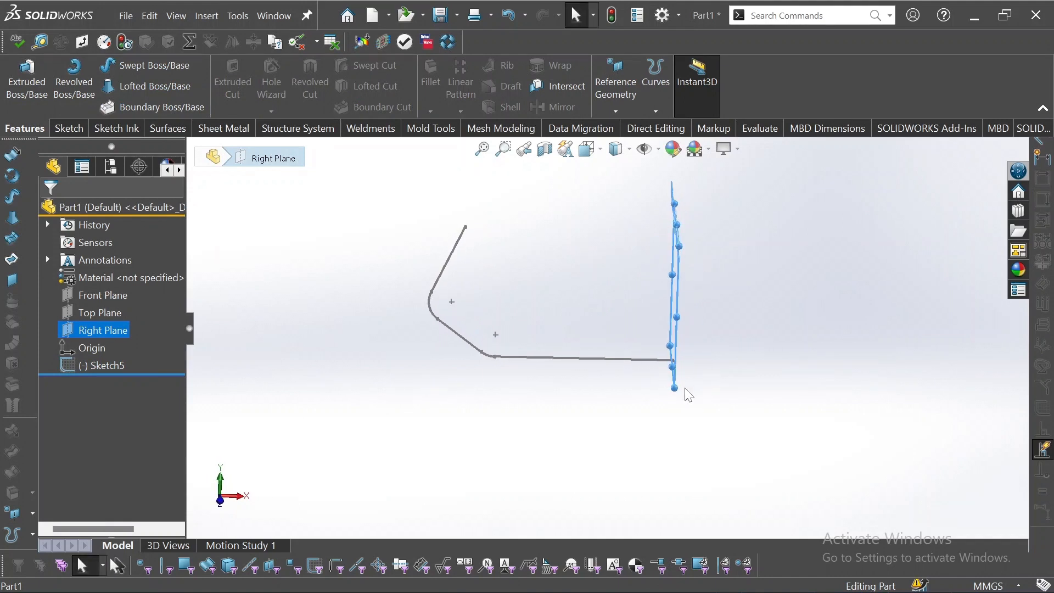
middle_click_drag(668, 390, 656, 387)
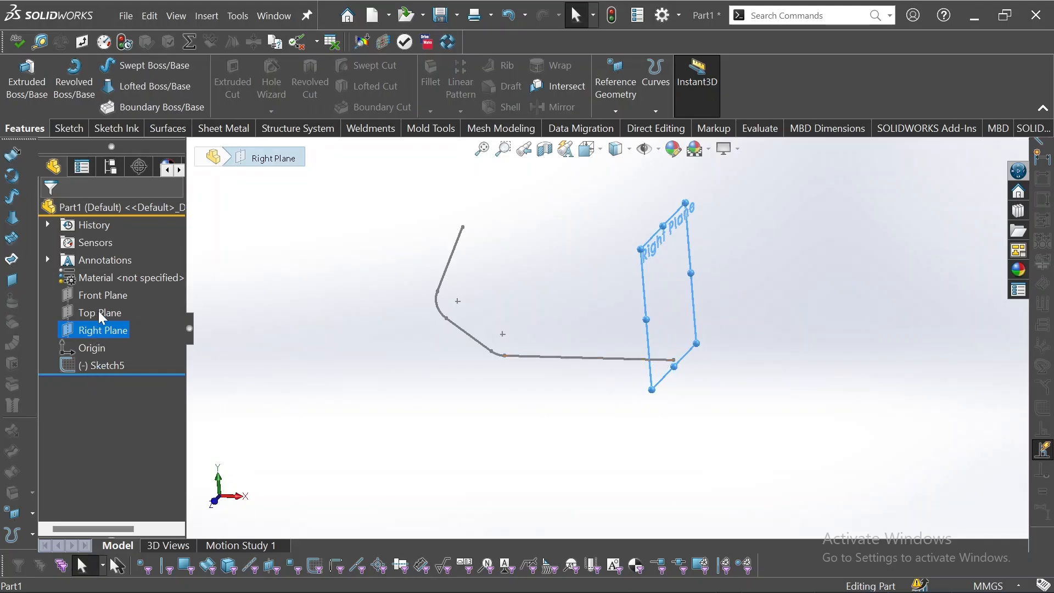
left_click(101, 329)
left_click(115, 314)
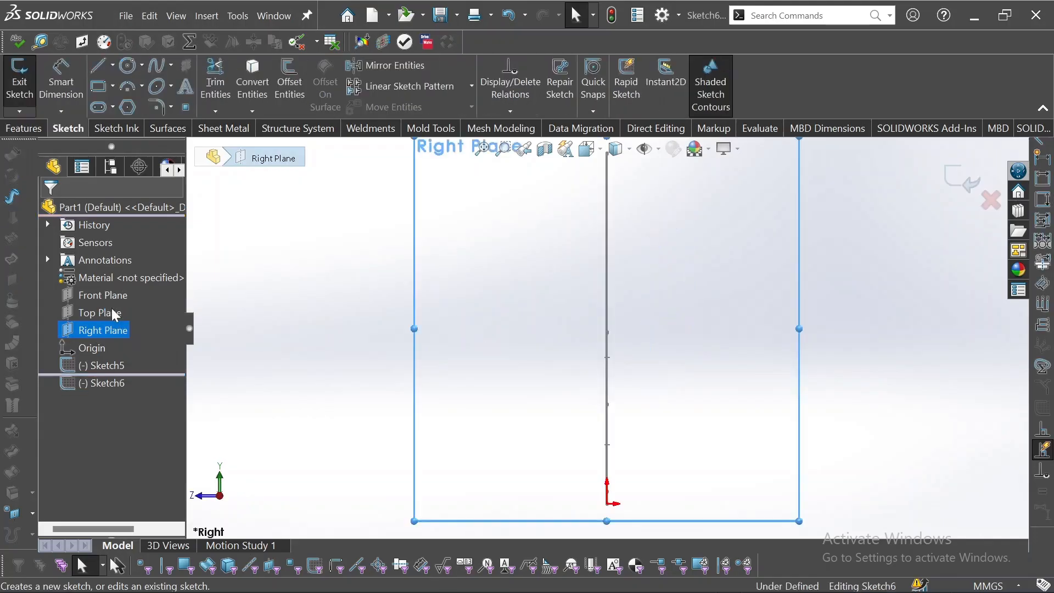
left_click(129, 66)
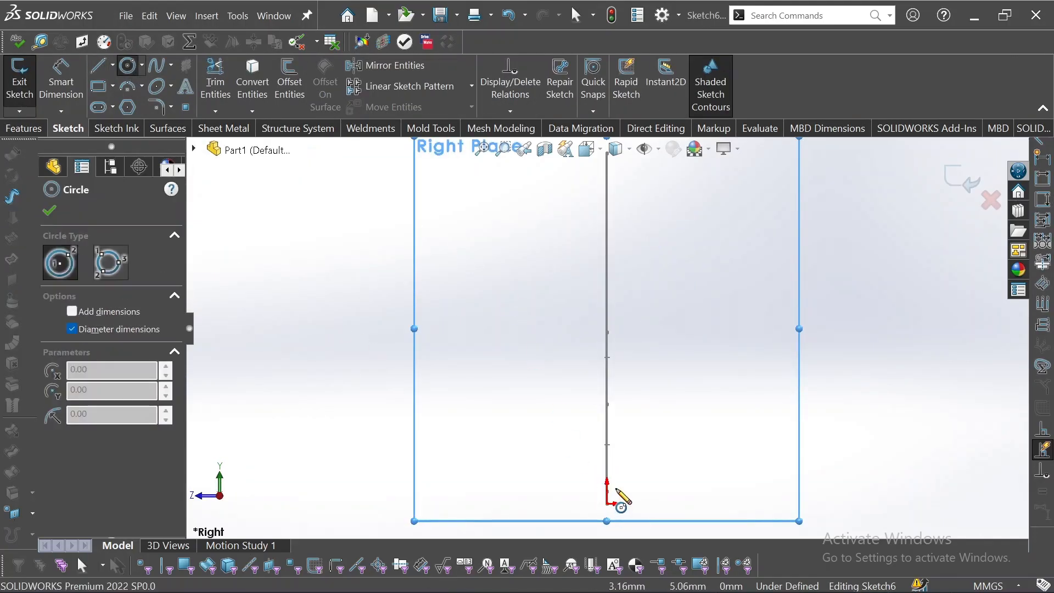
key("Right")
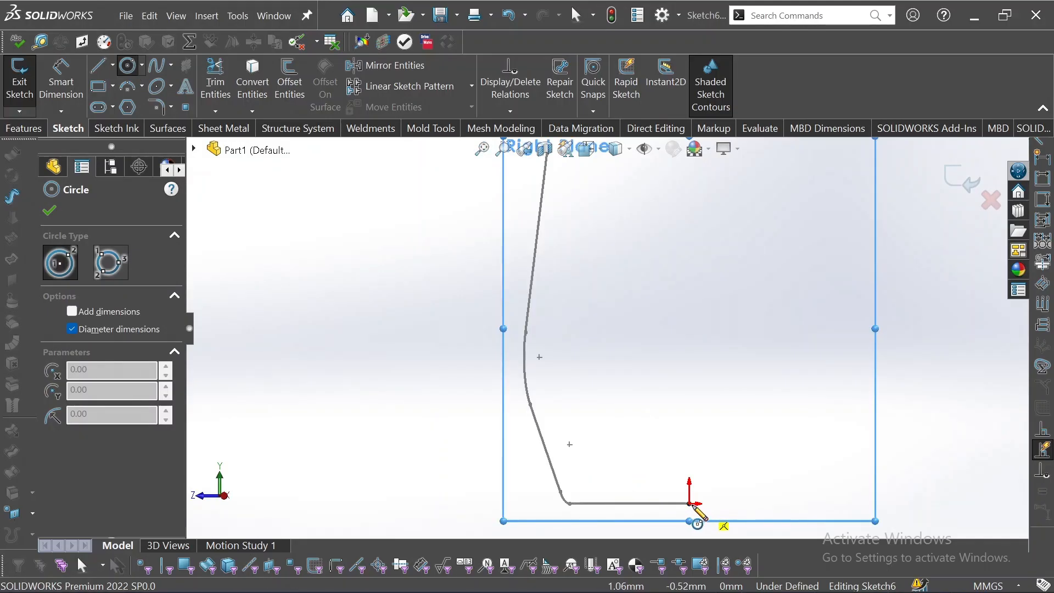
key("Right")
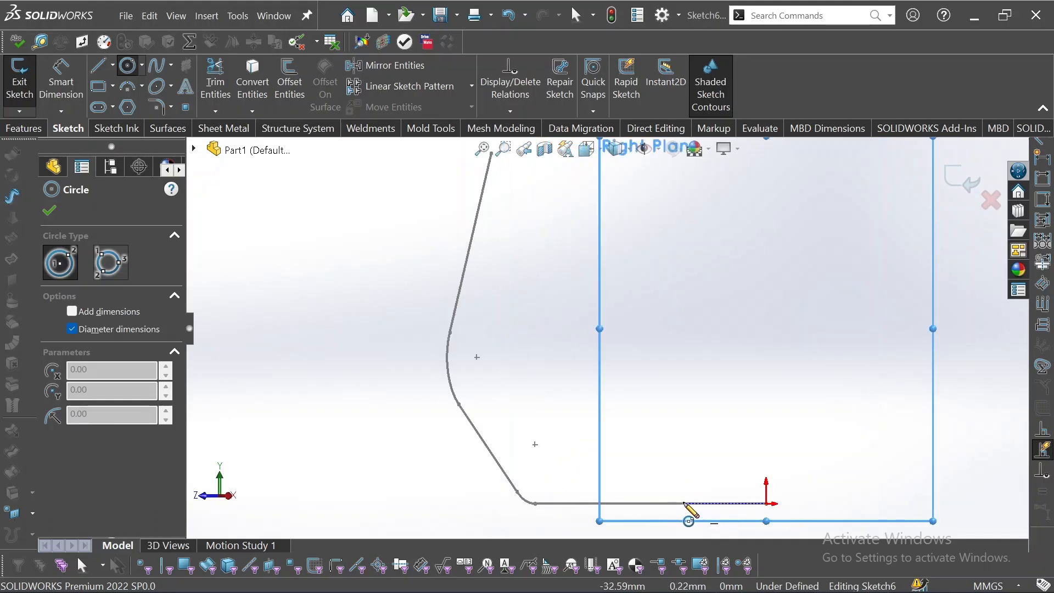
key("Left")
key("Left")
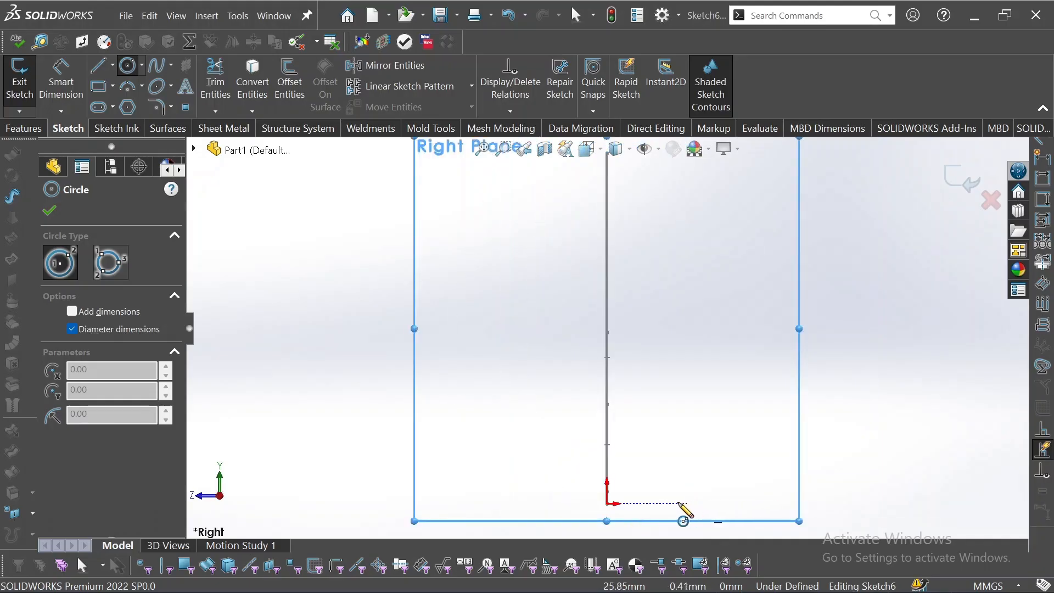
left_click(607, 503)
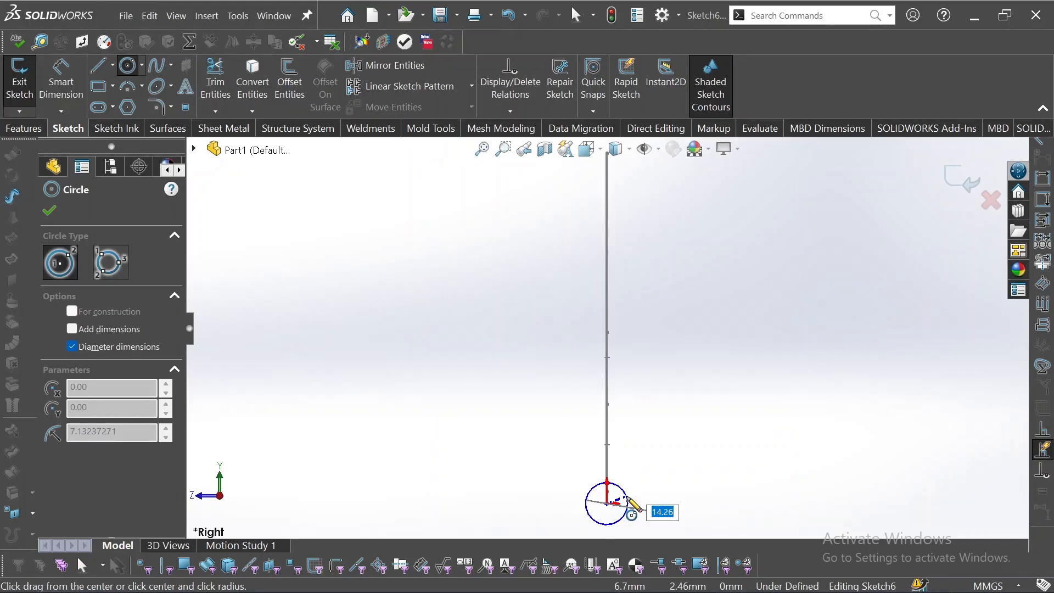
left_click(627, 500)
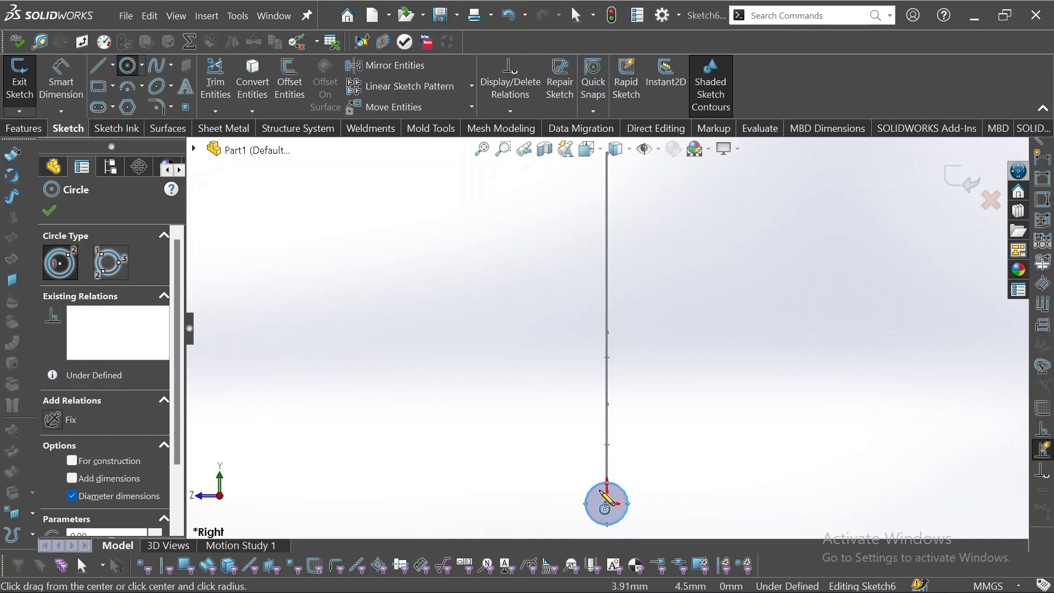
Add a second circle about 15 mm across to the left and a small rectangle to the right of the origin
left_click(290, 503)
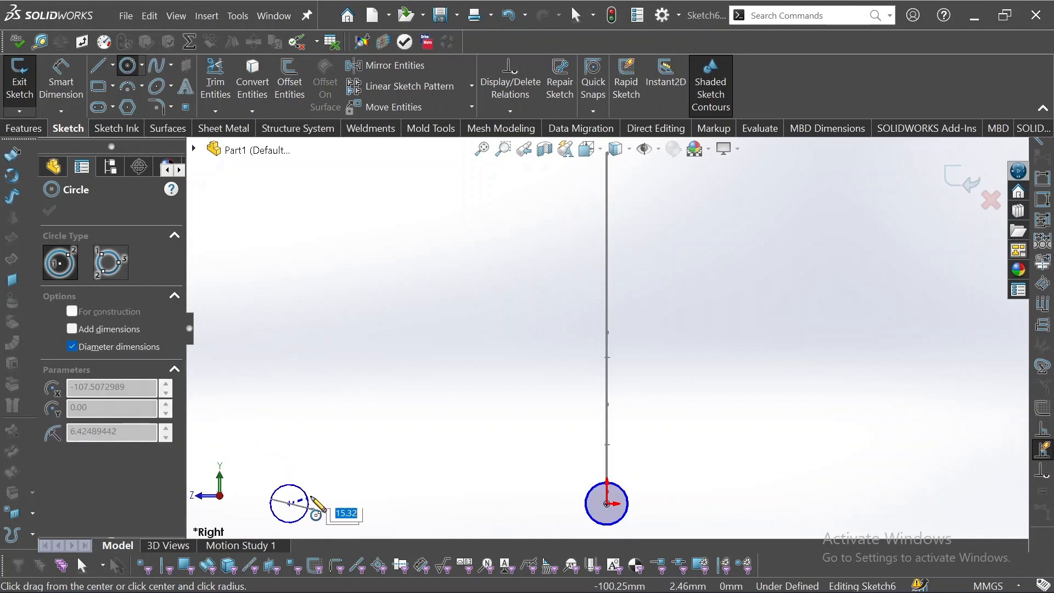
left_click(313, 504)
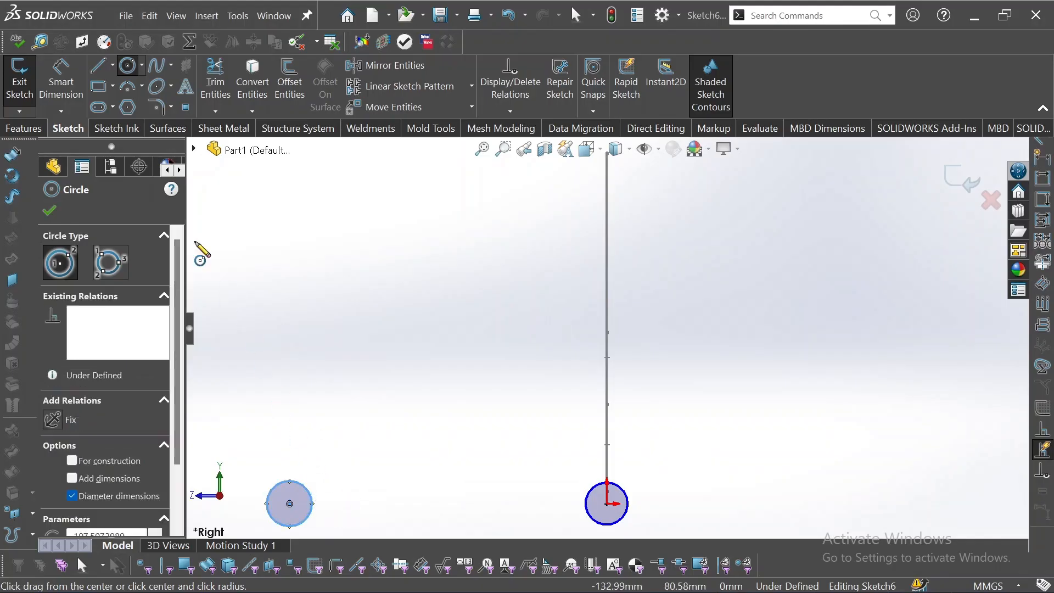
left_click(98, 87)
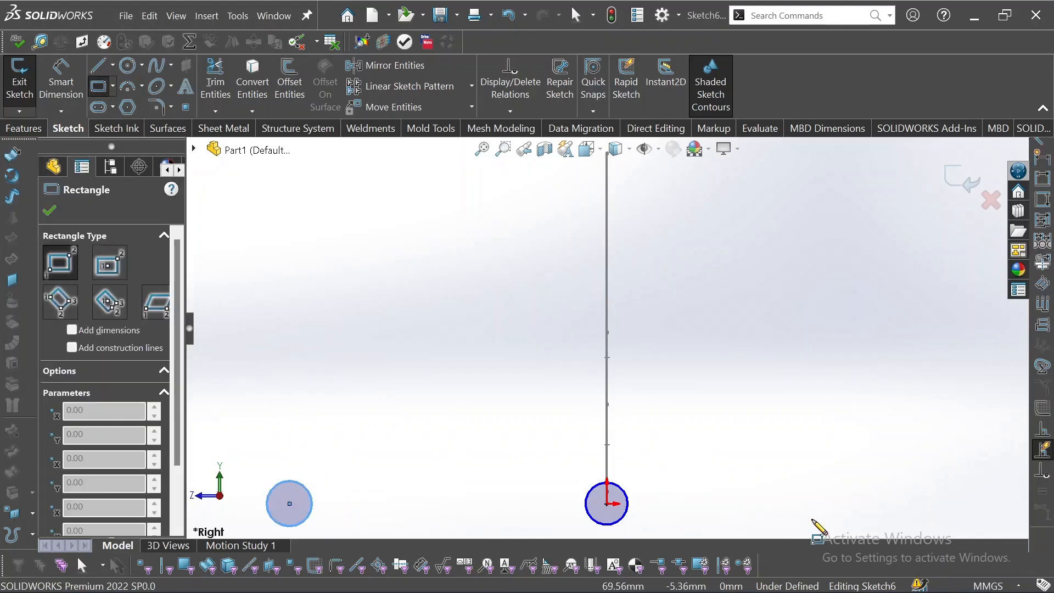
left_click(809, 517)
left_click(856, 495)
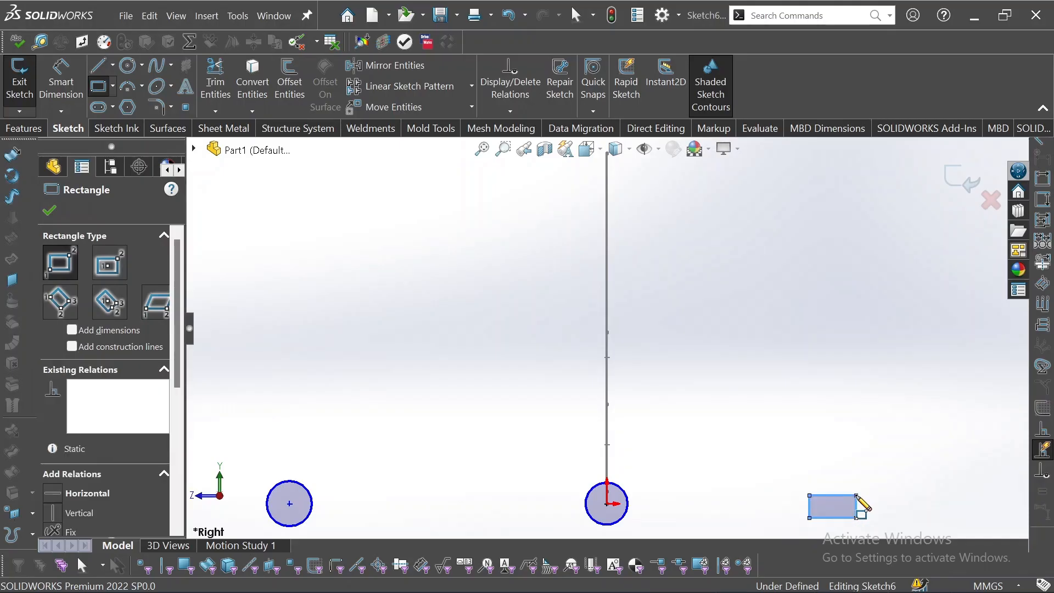
Exit the profile sketch
middle_click_drag(772, 404, 809, 437)
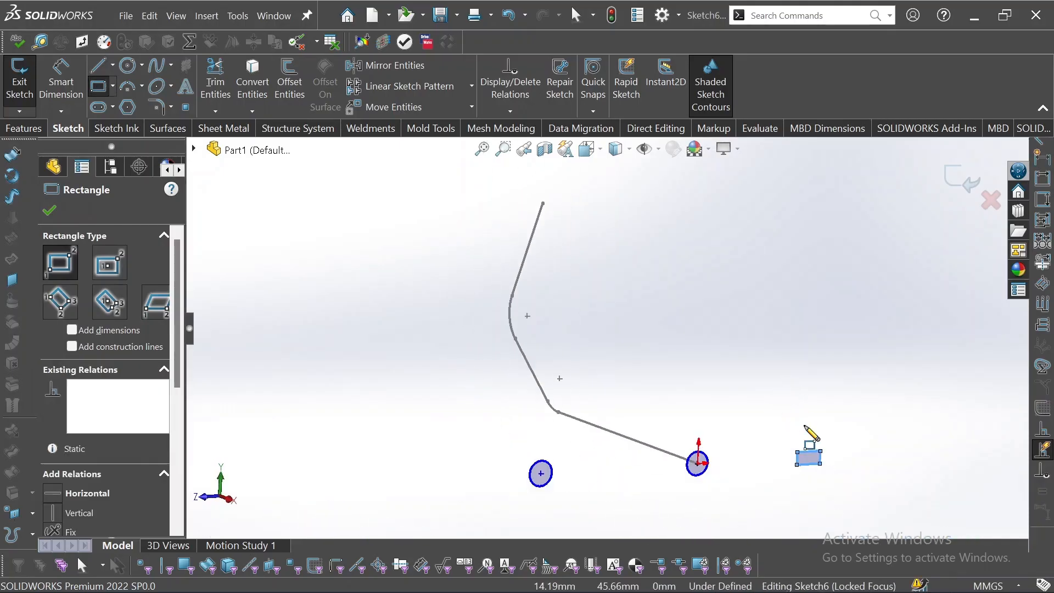
middle_click_drag(774, 404, 786, 427)
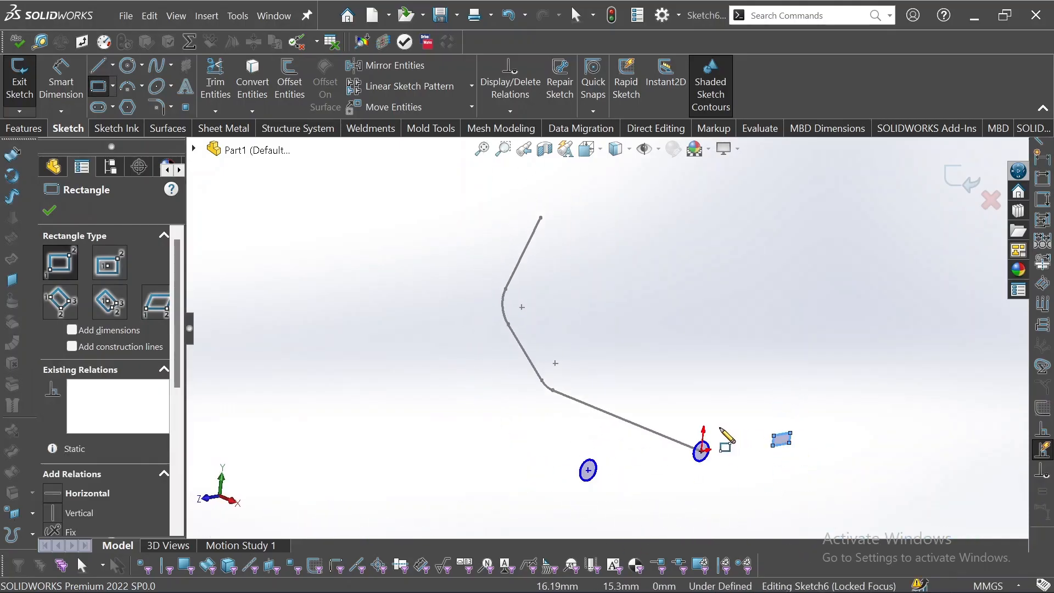
left_click(958, 184)
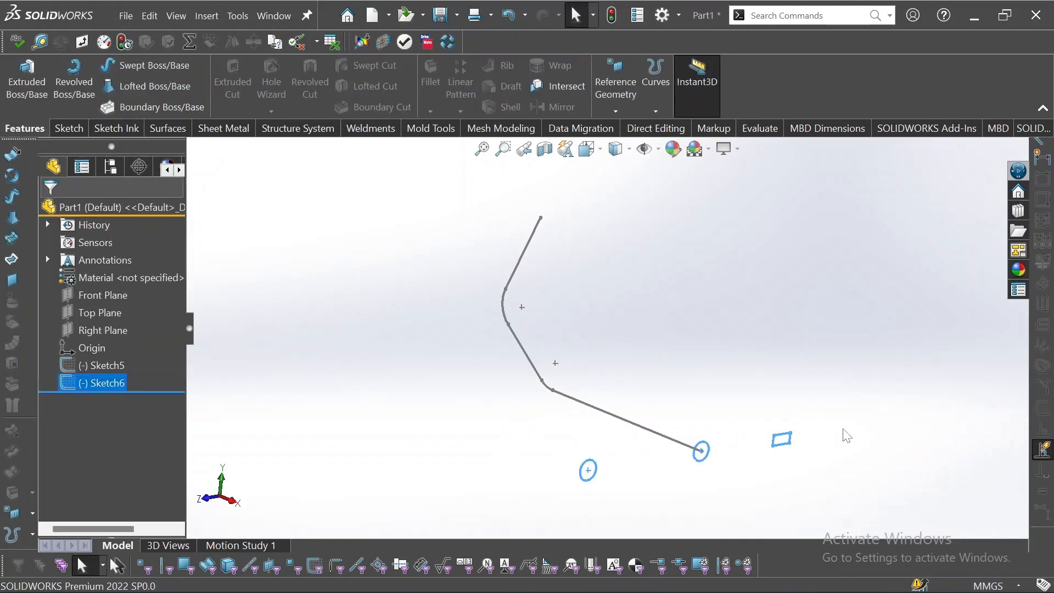
Sweep the Sketch6 profiles along the Sketch5 path to create three bent tubes
left_click(412, 409)
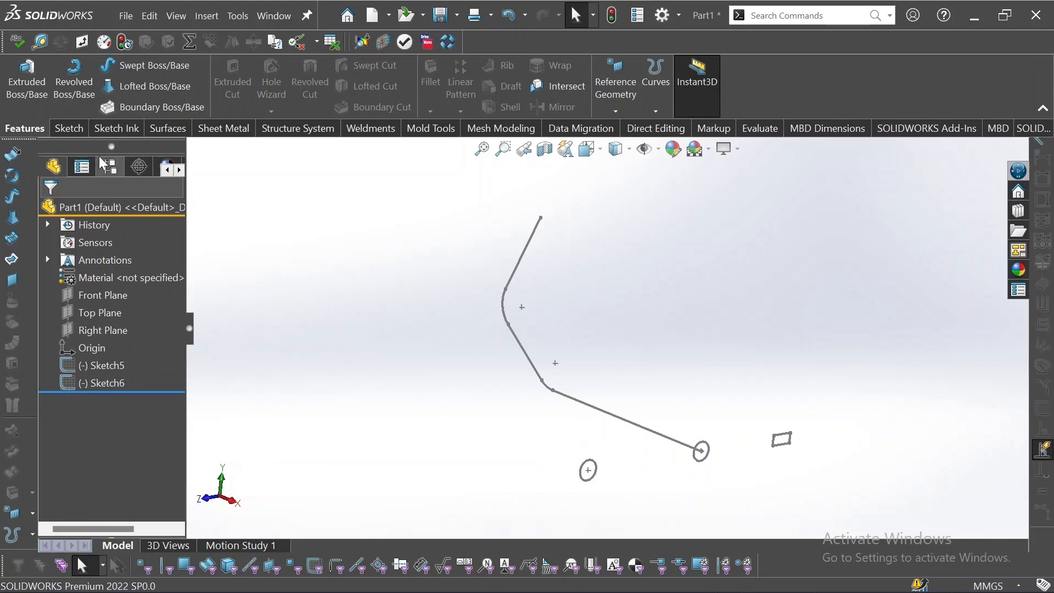
left_click(123, 64)
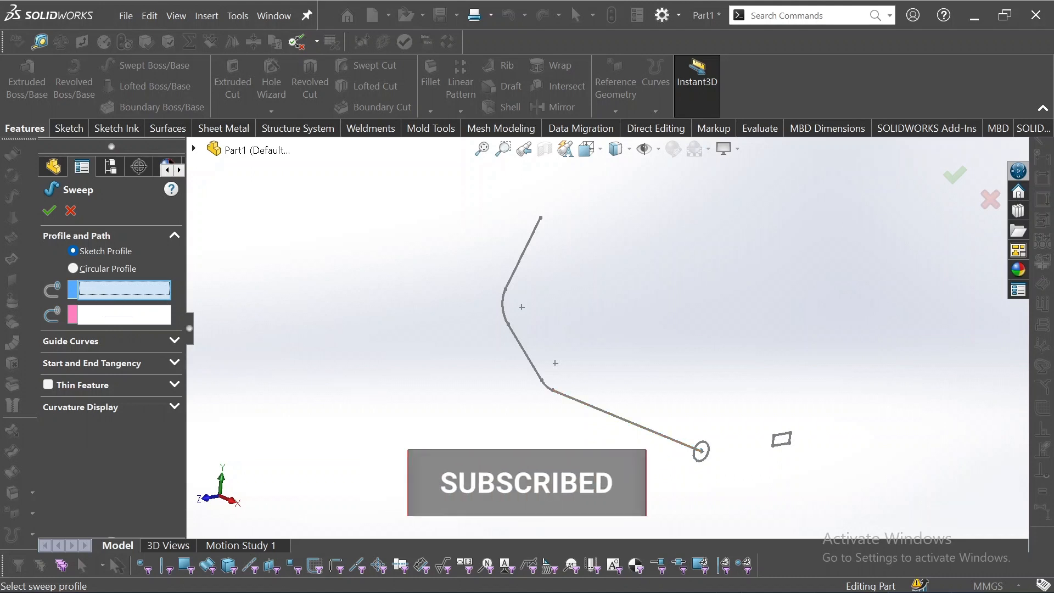
left_click(596, 477)
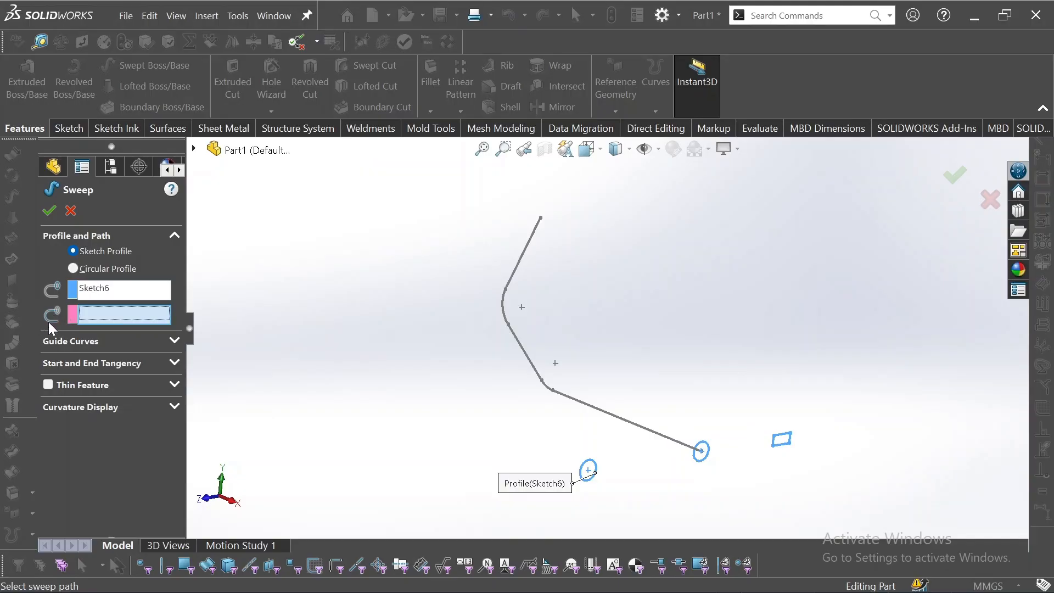
left_click(646, 435)
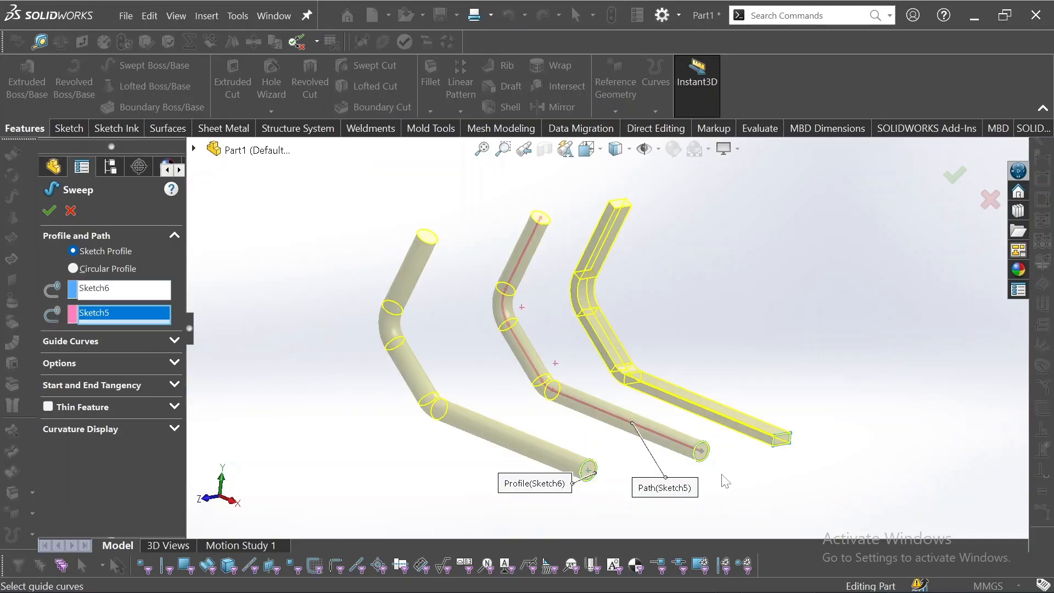
middle_click_drag(725, 481, 521, 463)
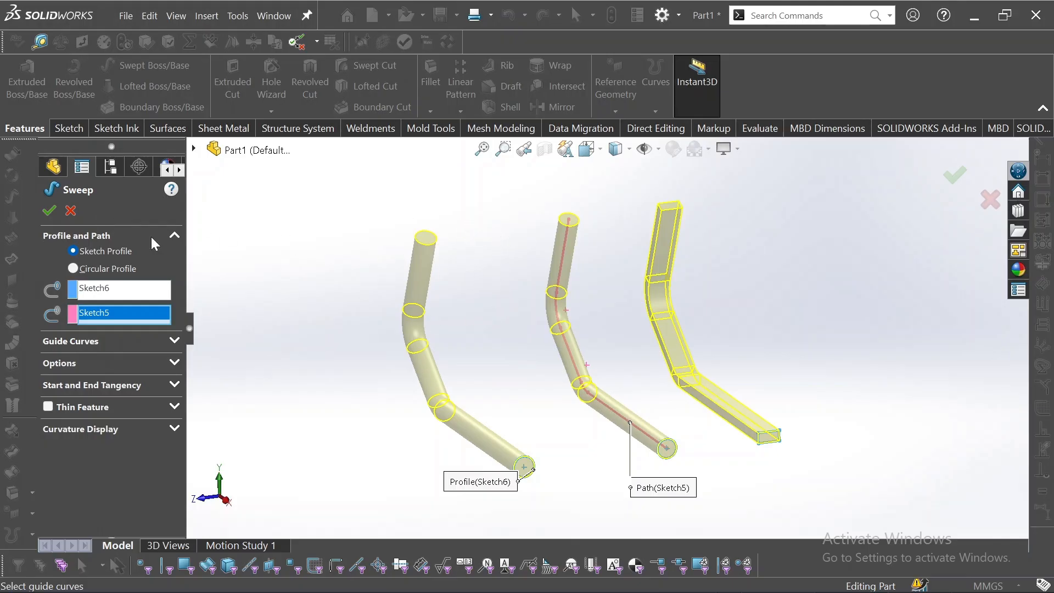
left_click(49, 211)
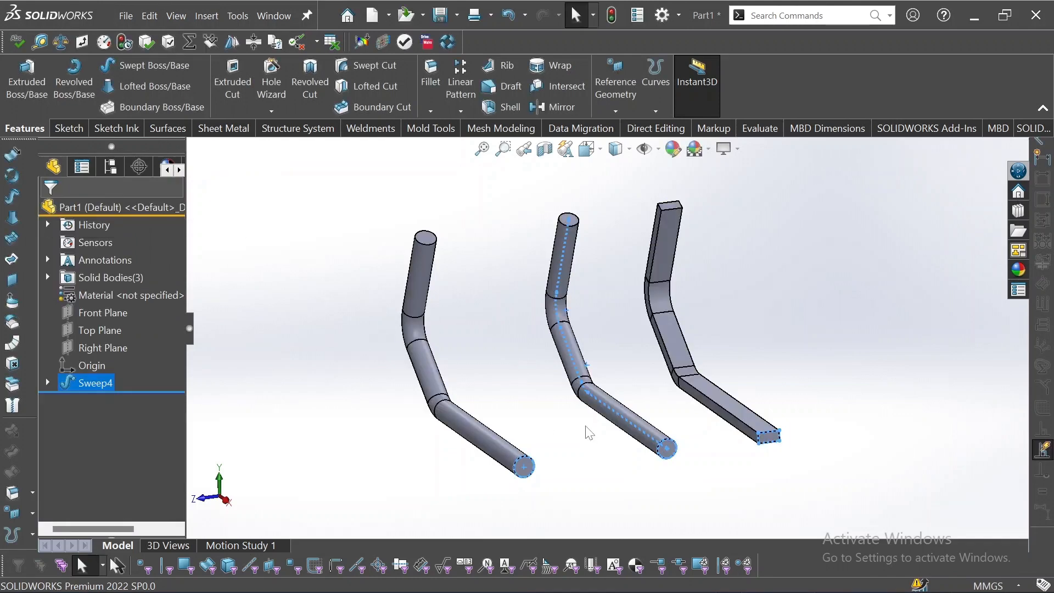
Open the sweep feature for editing and inspect its guide curve and option settings
middle_click_drag(577, 422, 695, 406)
scroll(741, 406, "down", 3)
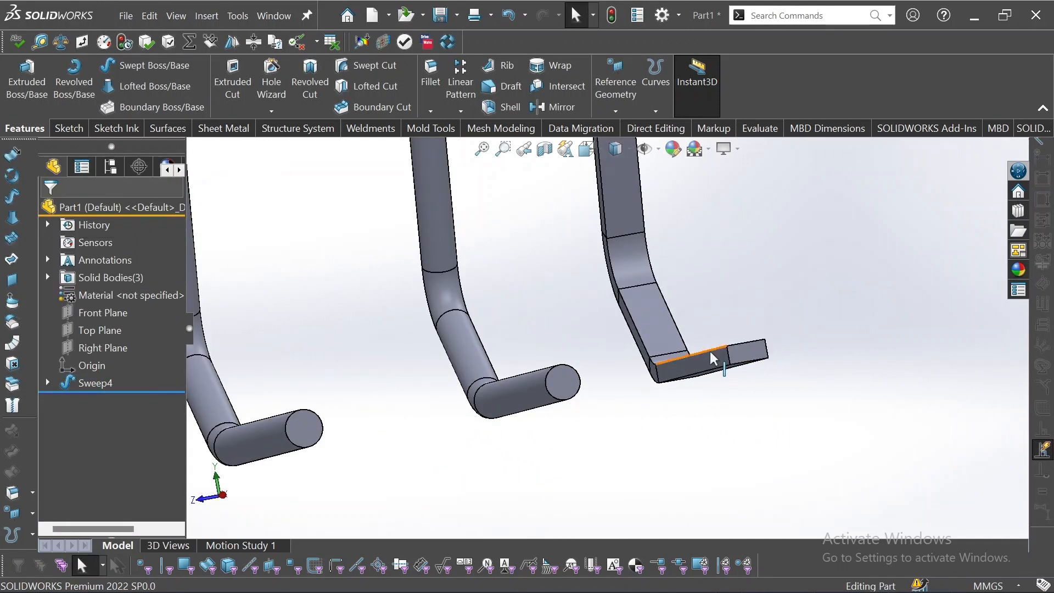
scroll(691, 367, "up", 2)
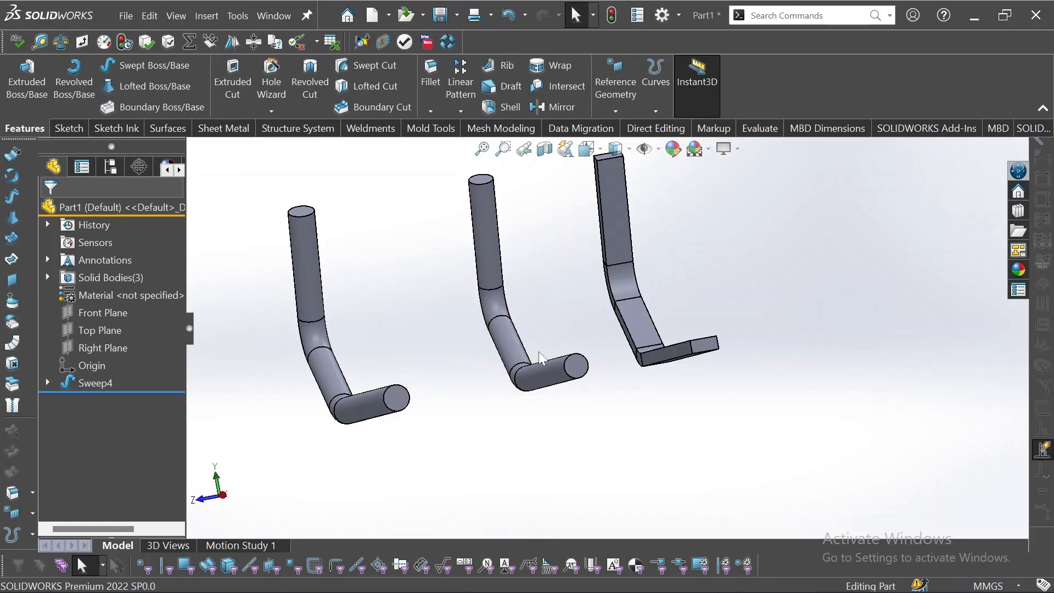
scroll(564, 362, "up", 1)
middle_click_drag(564, 362, 567, 400)
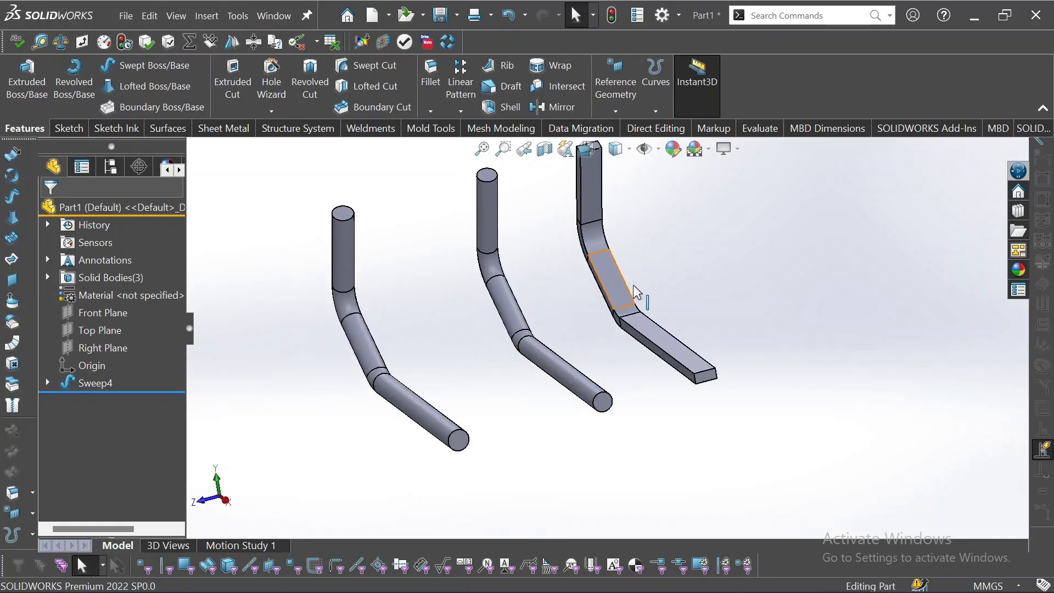
left_click(93, 383)
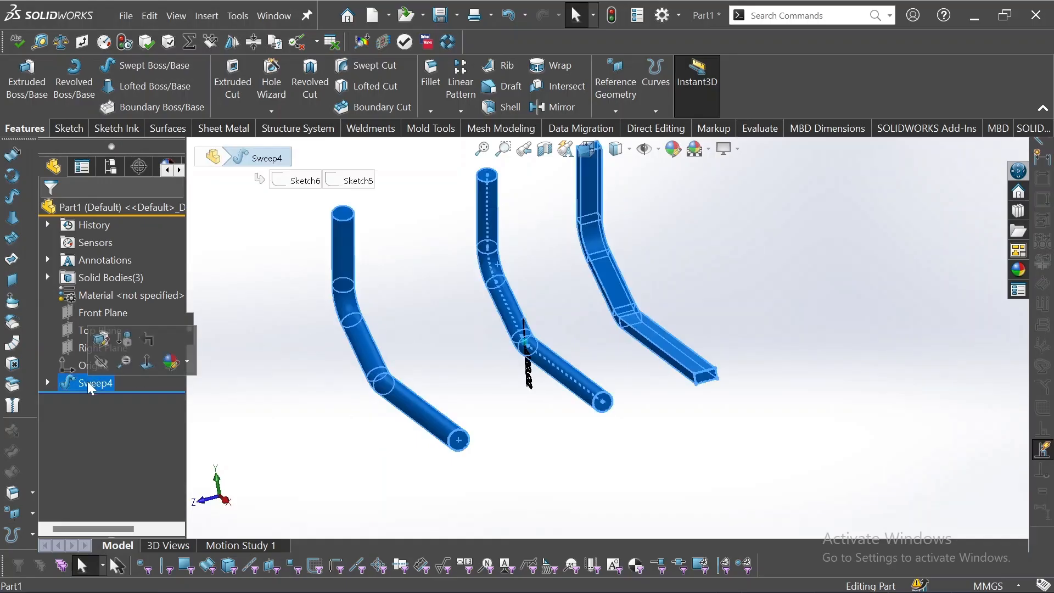
left_click(102, 340)
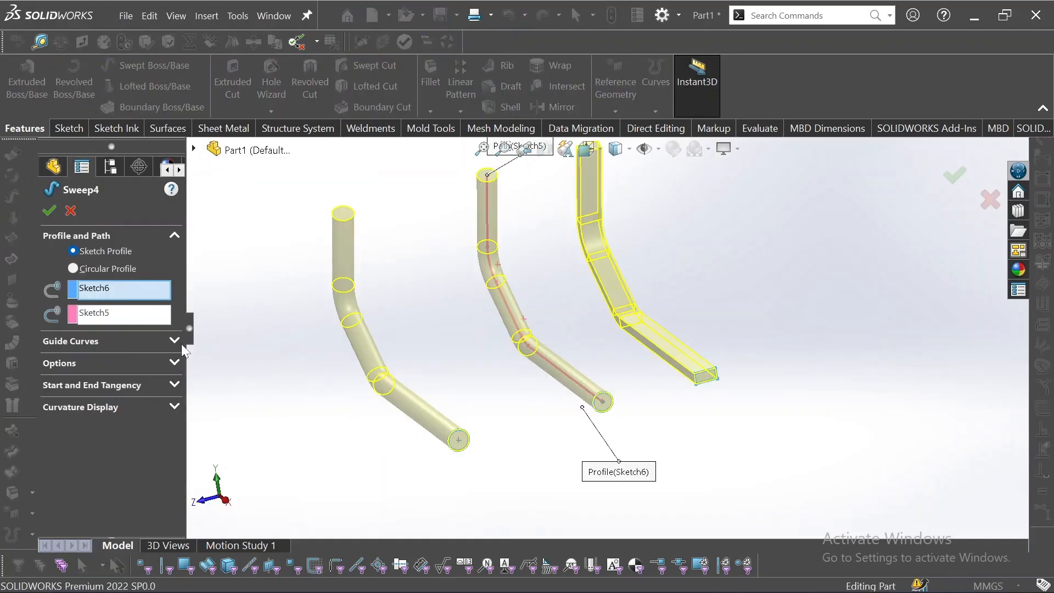
left_click(174, 342)
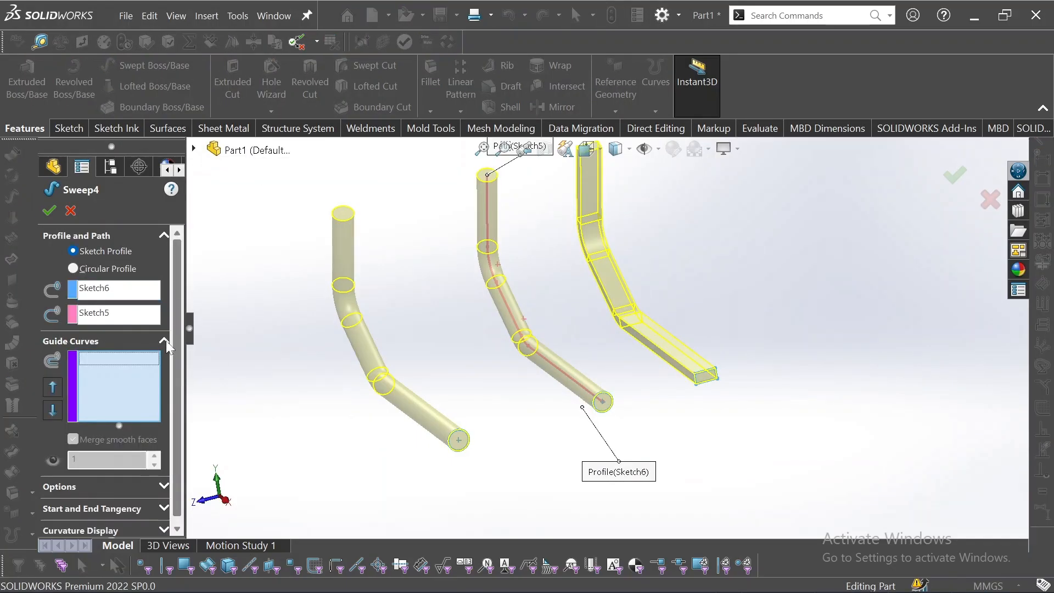
left_click(164, 341)
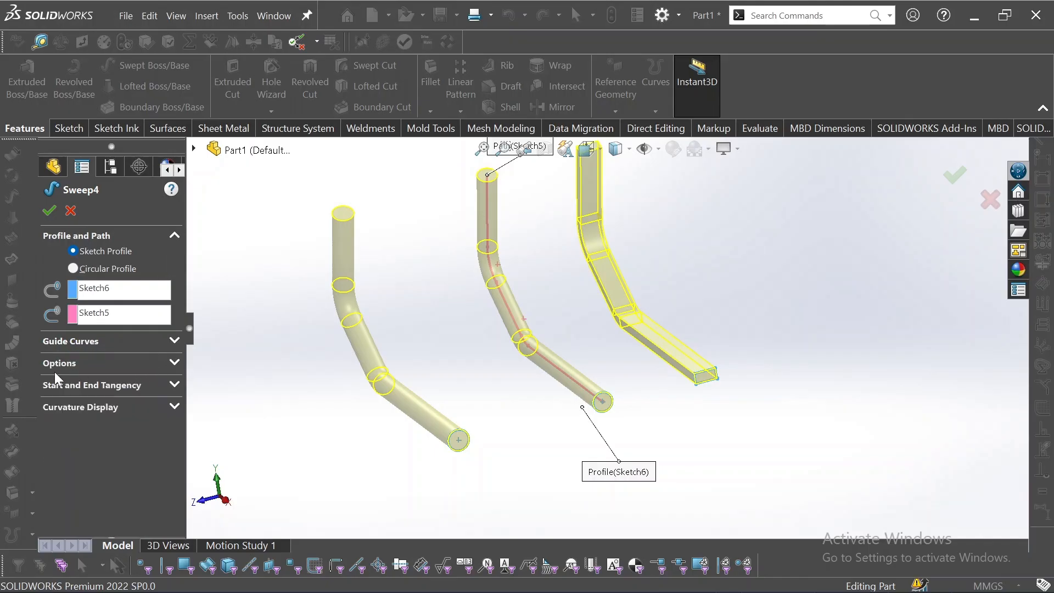
left_click(174, 364)
left_click(163, 394)
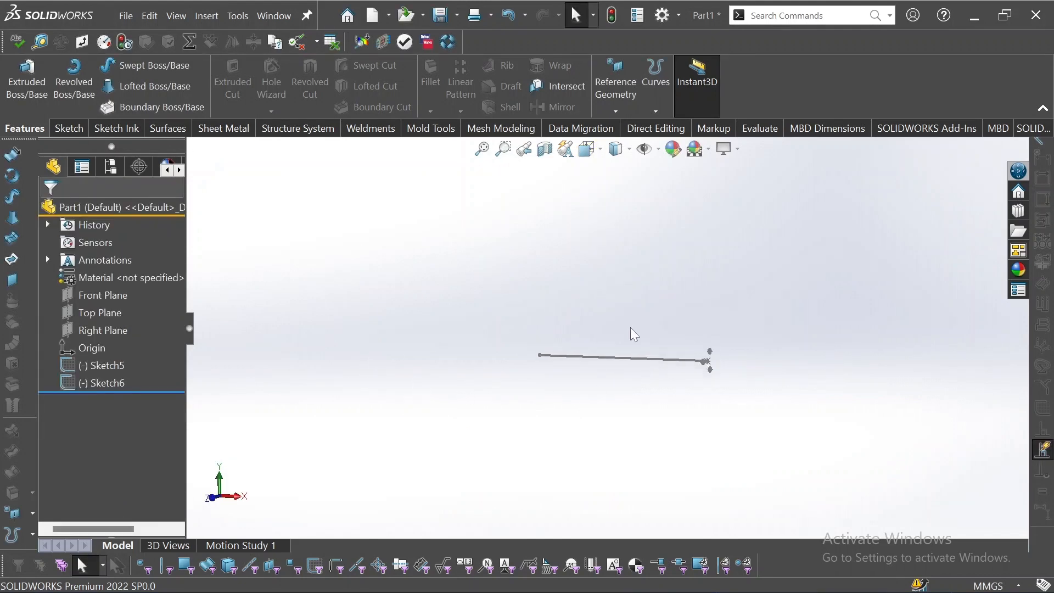
middle_click_drag(631, 331, 647, 397)
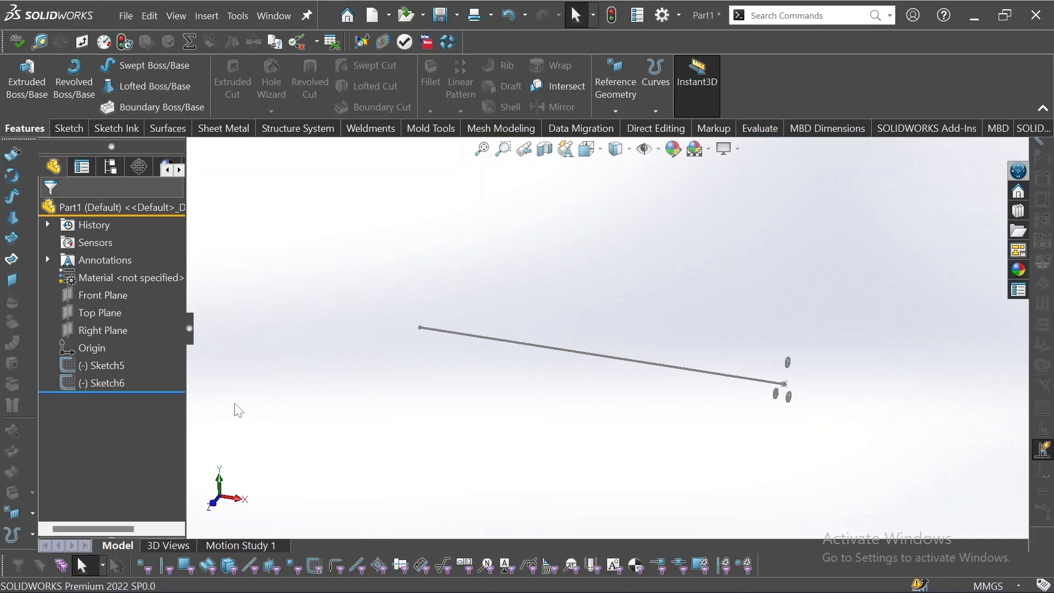
Start a swept boss using Sketch6 as the profile and Sketch5 as the path
left_click(148, 65)
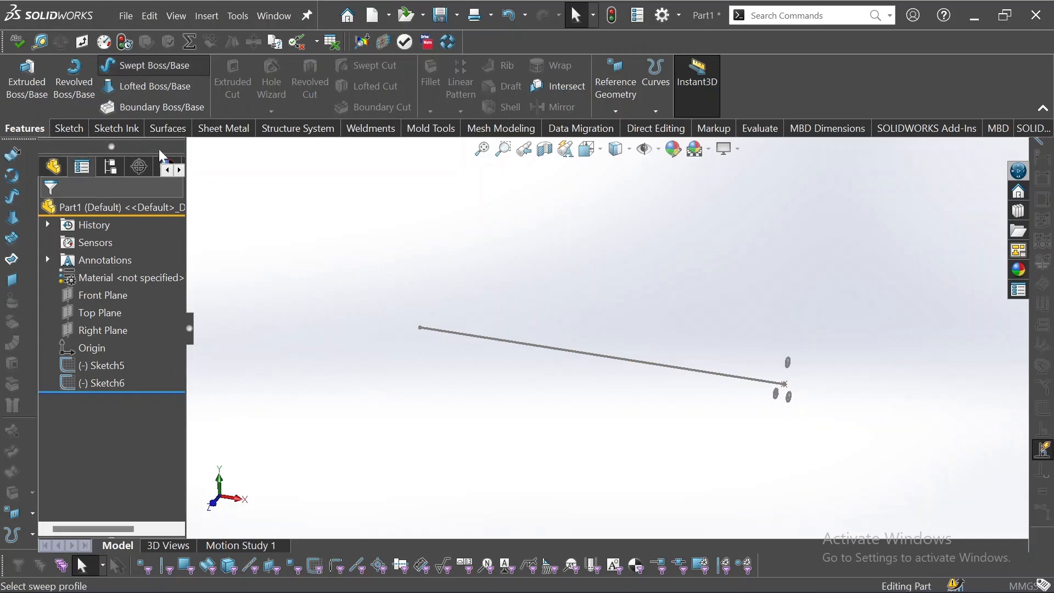
left_click(789, 364)
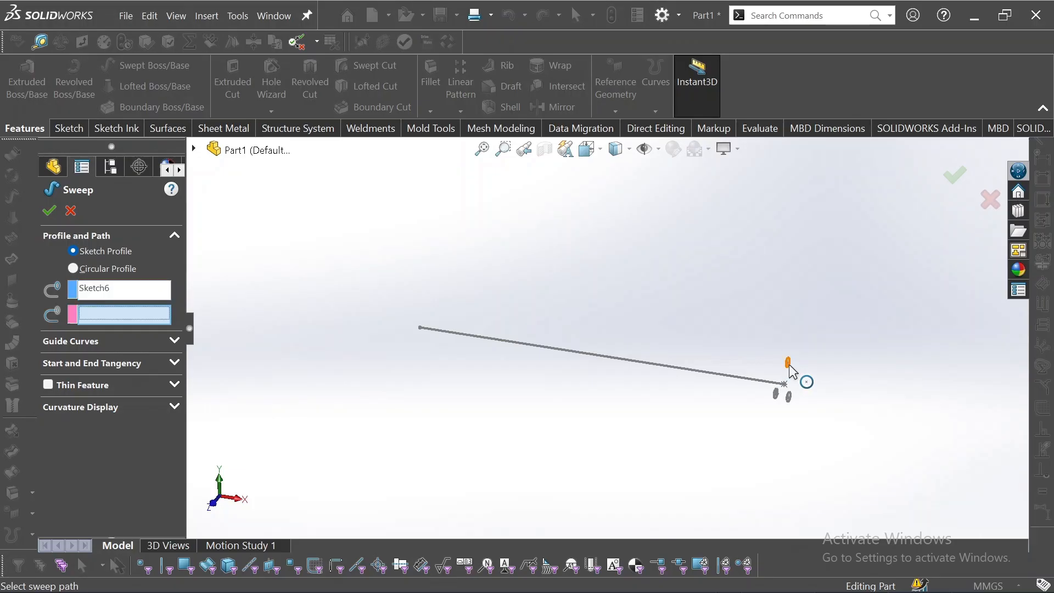
left_click(753, 381)
middle_click_drag(625, 413, 671, 377)
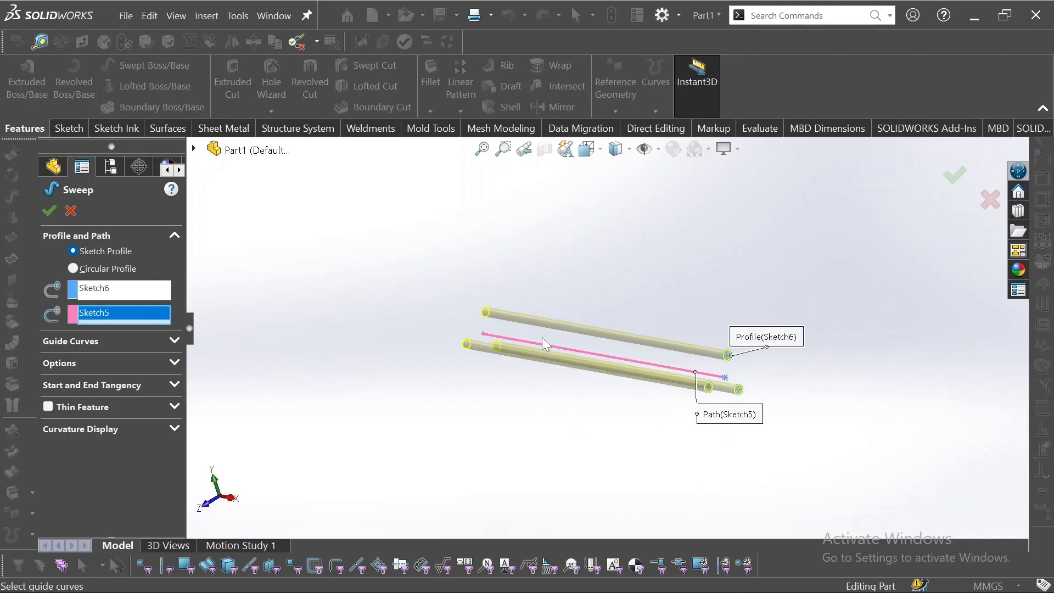
middle_click_drag(542, 337, 548, 364)
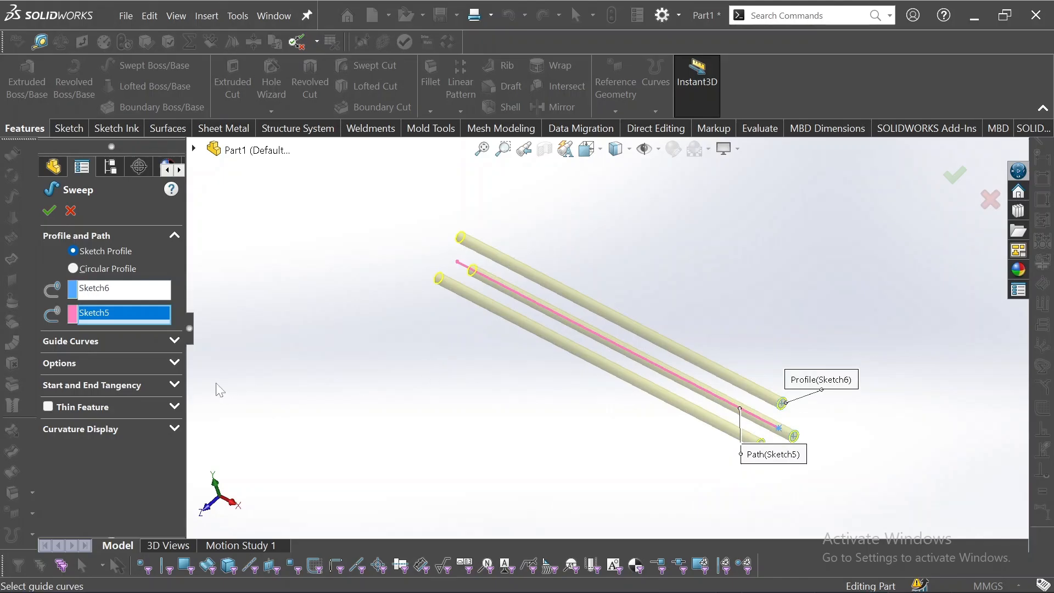
Set the sweep's profile twist to Specify Twist Value with 360 degrees
left_click(176, 363)
left_click(99, 427)
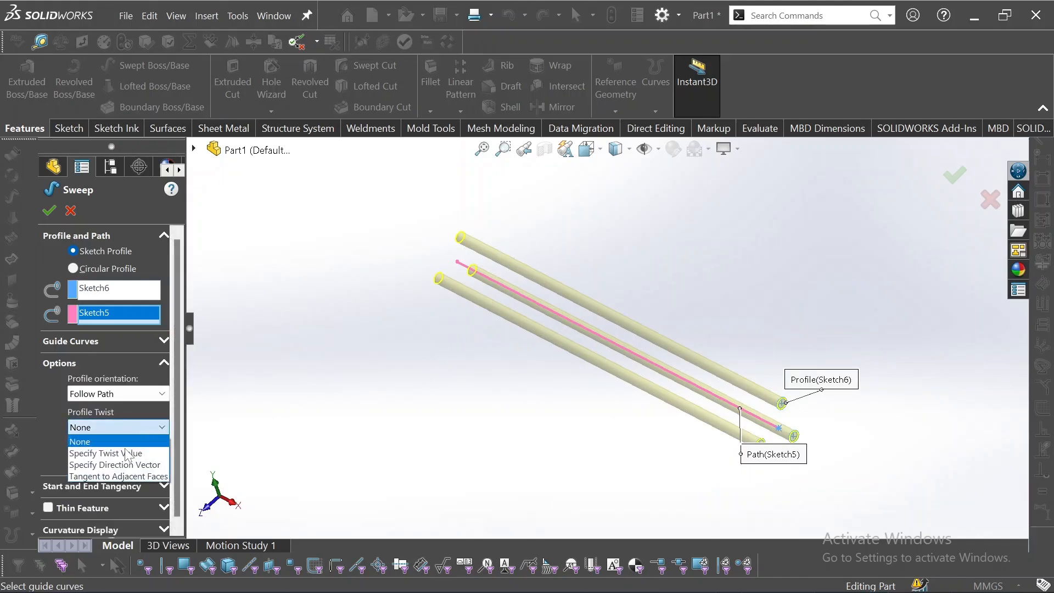
left_click(127, 453)
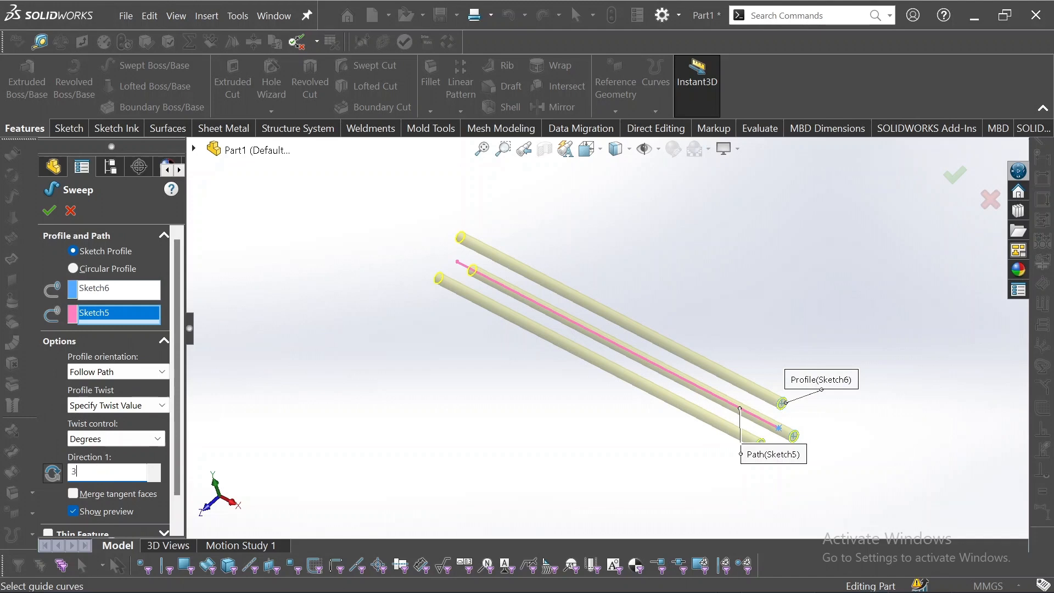
type("360")
key("Return")
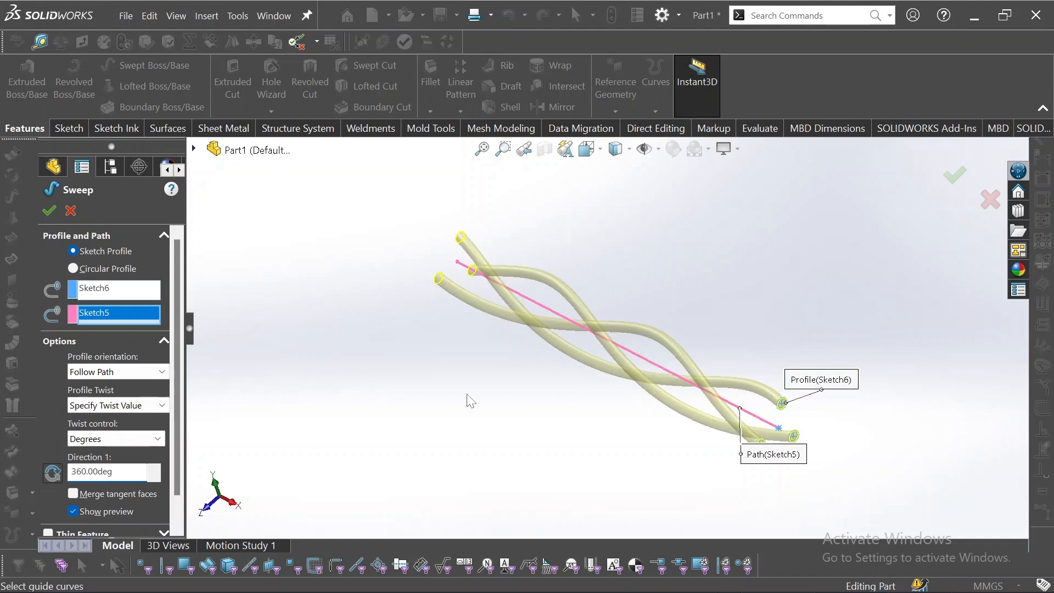
Set the Direction 1 twist angle to 1440 degrees
middle_click_drag(473, 417, 419, 351)
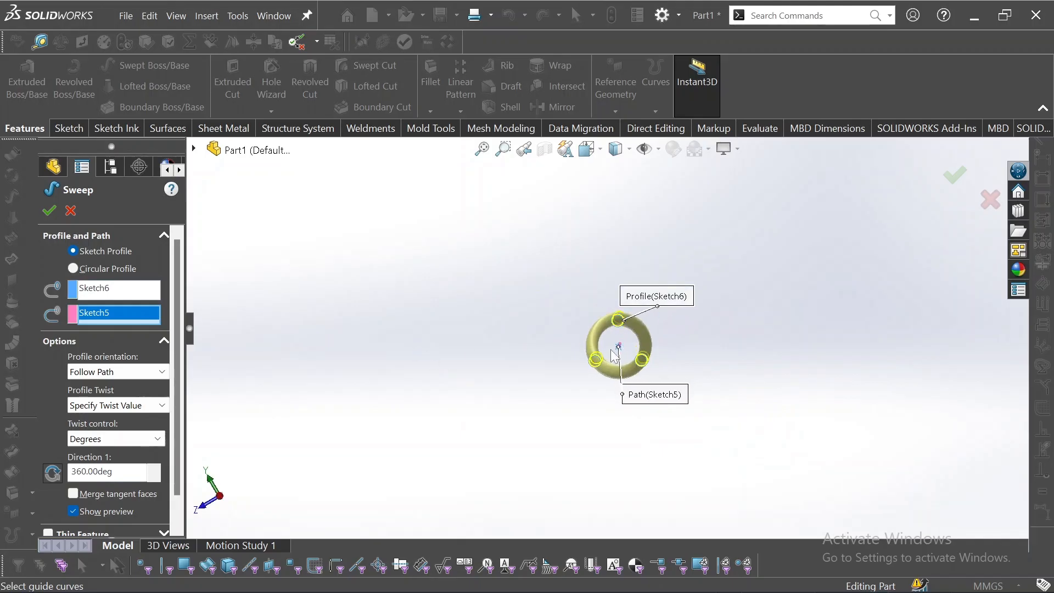
middle_click_drag(676, 306, 721, 455)
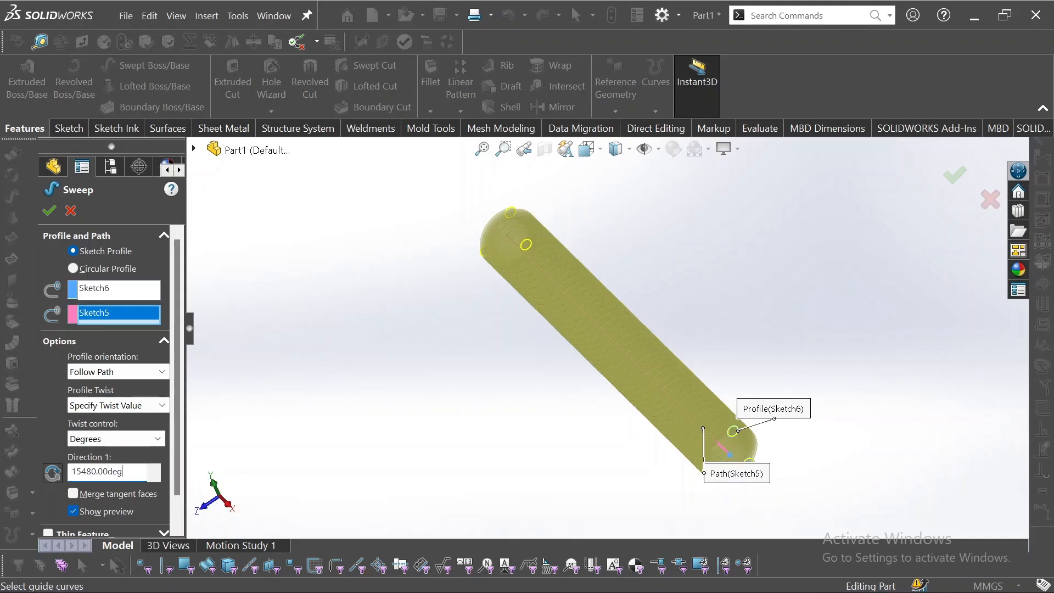
key("BackSpace")
key("BackSpace")
key("BackSpace")
key("BackSpace")
key("BackSpace")
key("BackSpace")
key("BackSpace")
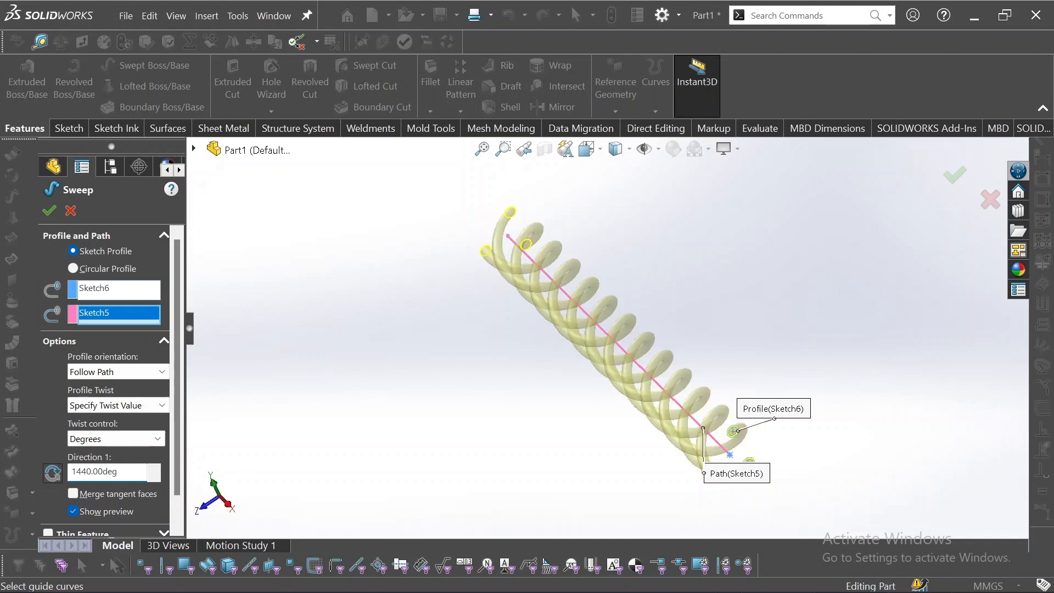
middle_click_drag(497, 478, 569, 471)
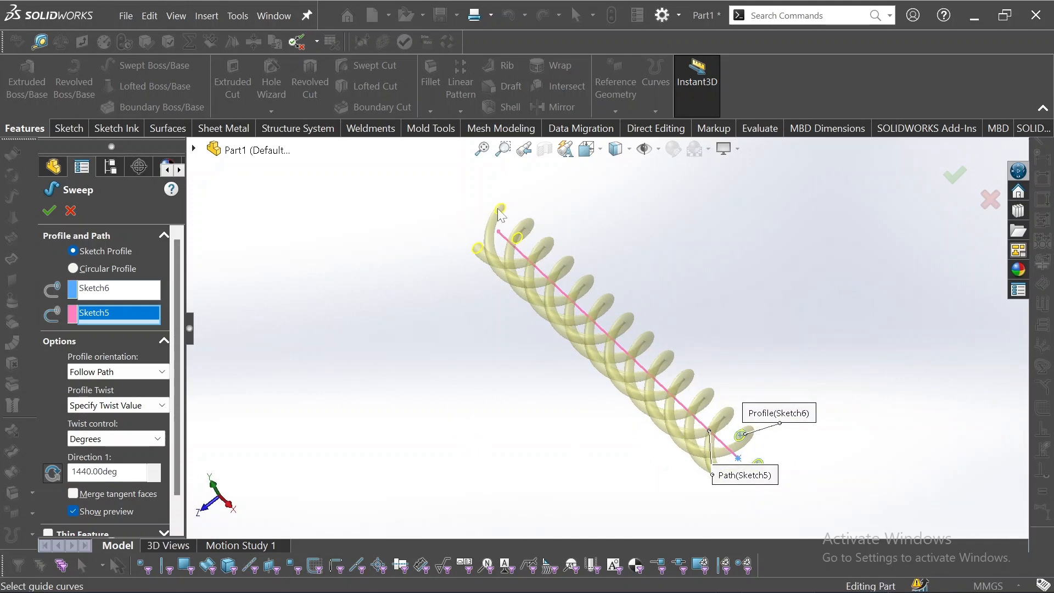
left_click(158, 441)
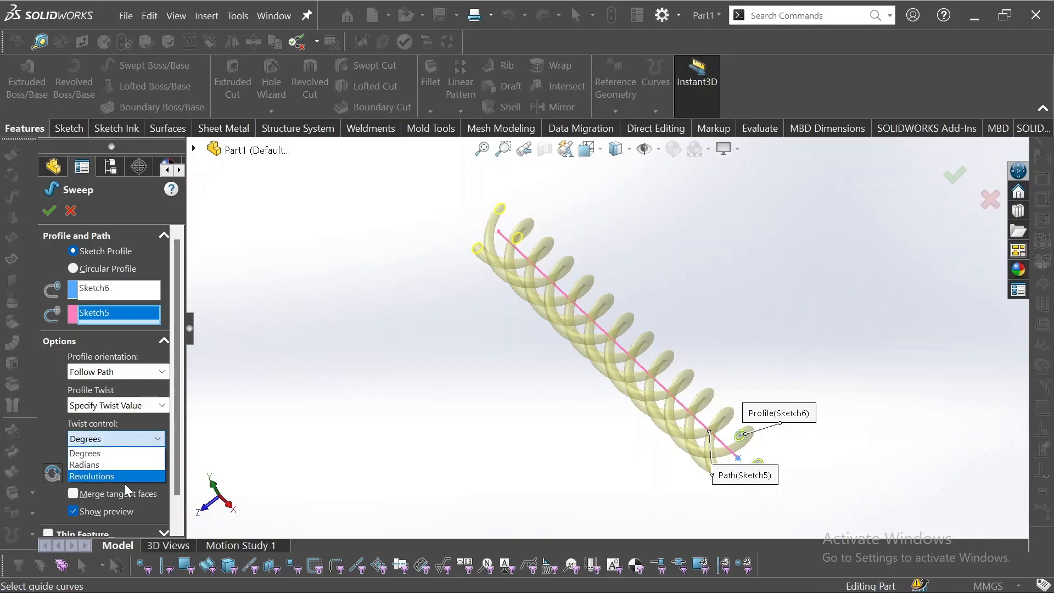
left_click(85, 453)
scroll(174, 419, "down", 1)
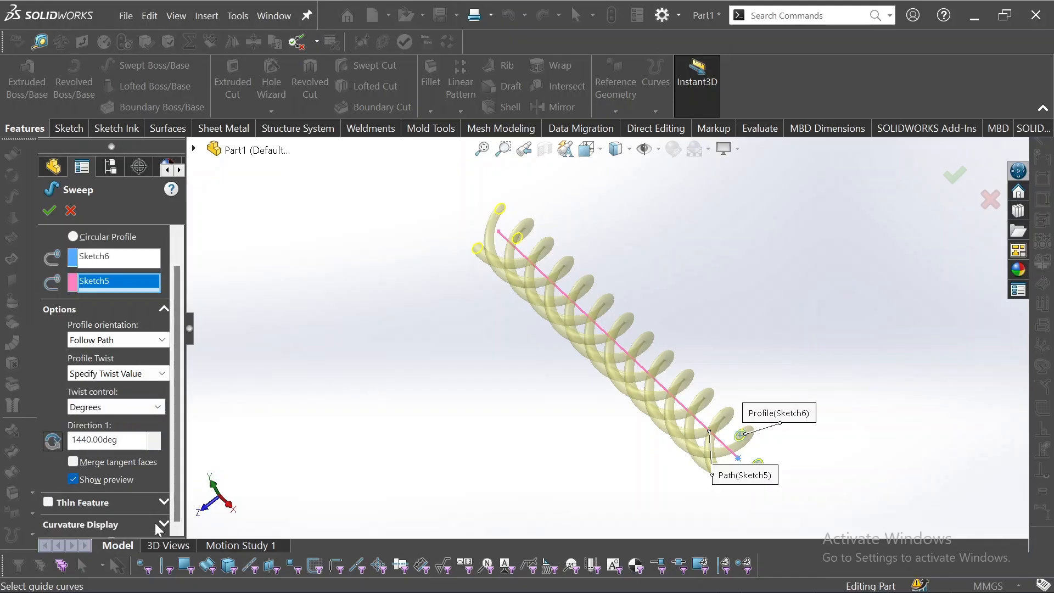
Enable Thin Feature for the sweep with a one-direction thickness of 2 mm
left_click(48, 503)
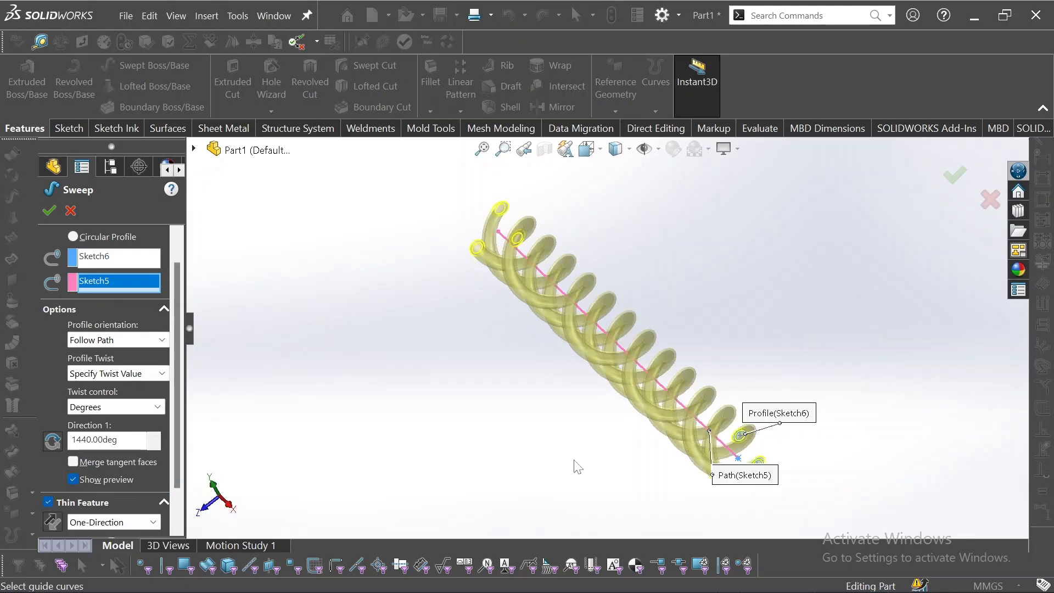
scroll(753, 433, "down", 3)
scroll(765, 421, "up", 3)
middle_click_drag(767, 426, 637, 315)
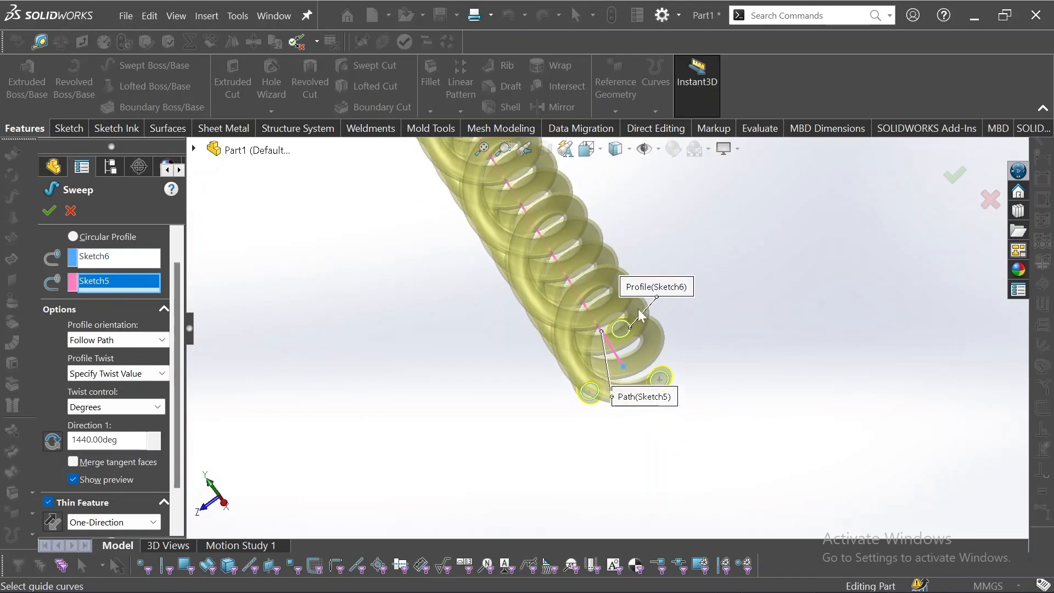
scroll(628, 321, "down", 3)
scroll(621, 335, "up", 2)
scroll(621, 334, "up", 1)
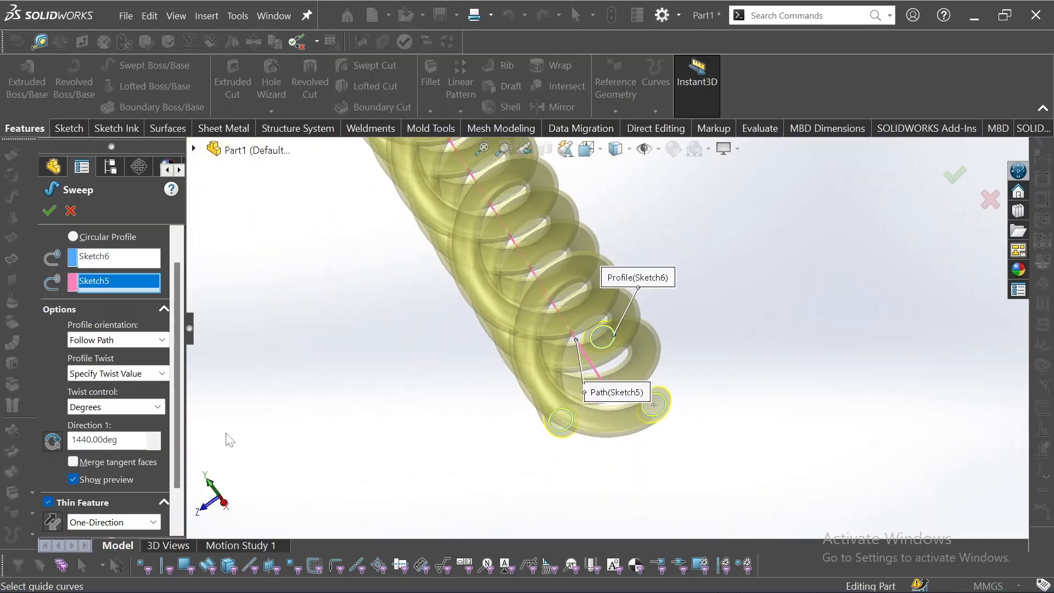
left_click_drag(172, 454, 177, 494)
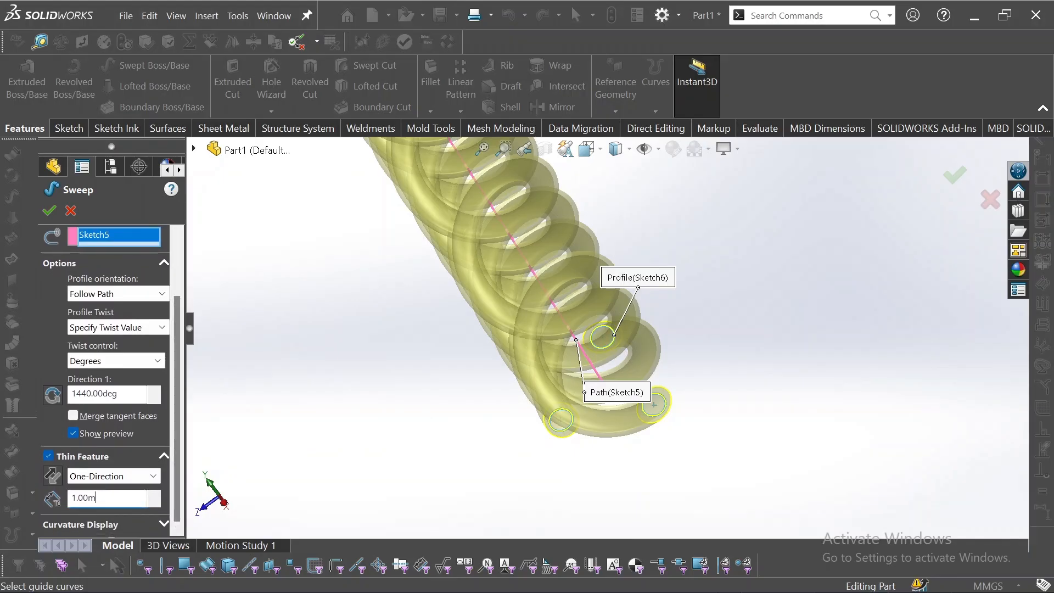
type("2")
left_click(527, 483)
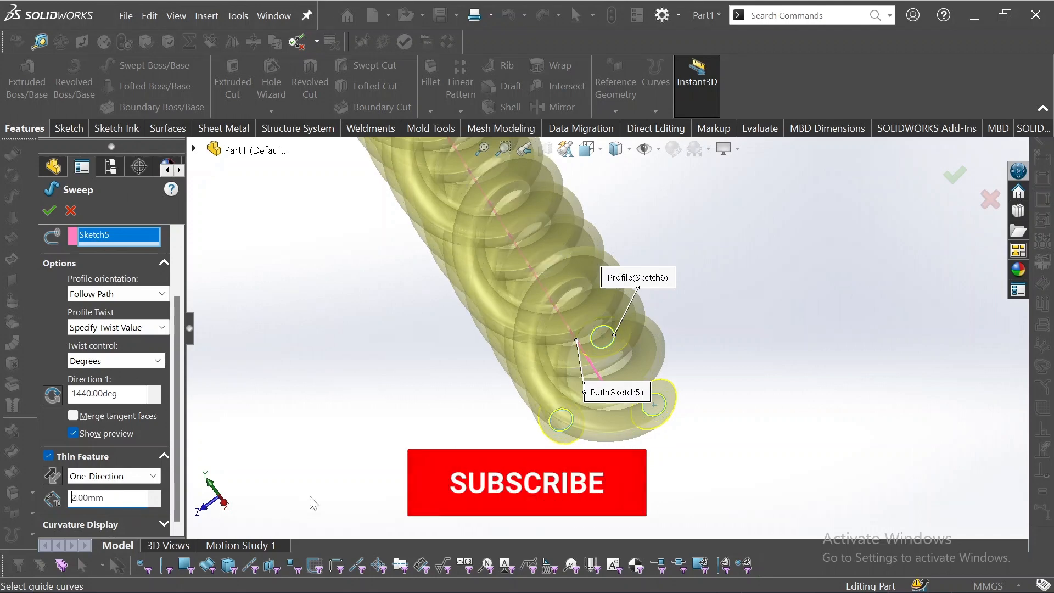
Set the thin feature thickness to 0.5 mm
scroll(578, 445, "down", 5)
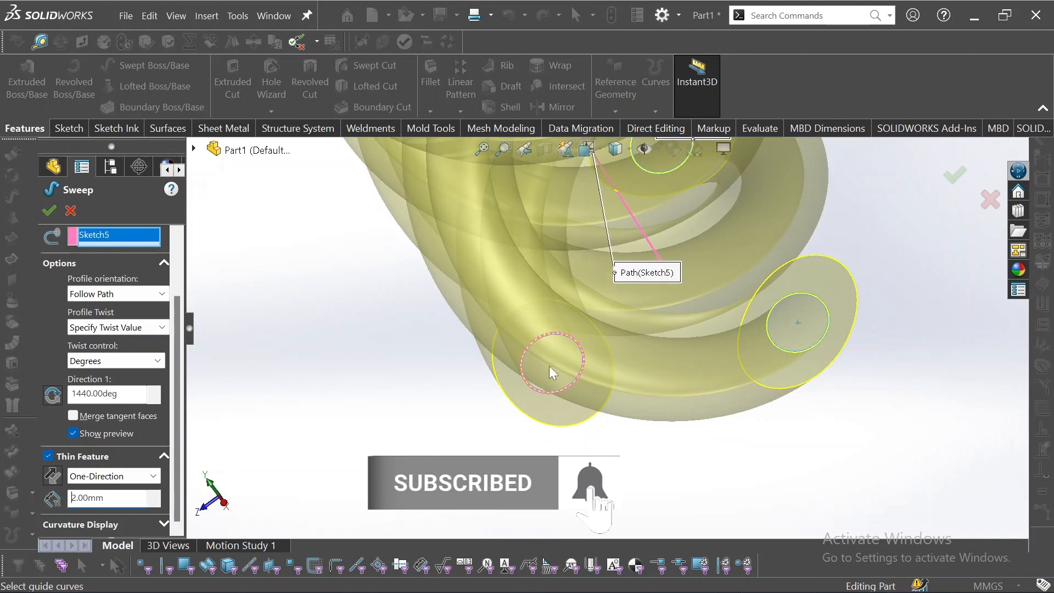
left_click(55, 482)
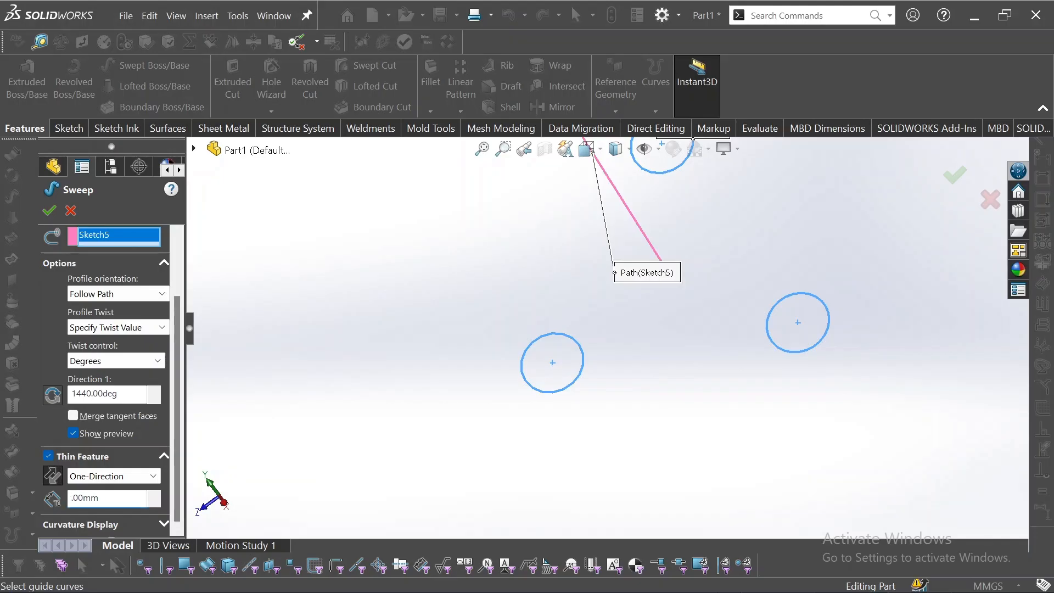
type("0")
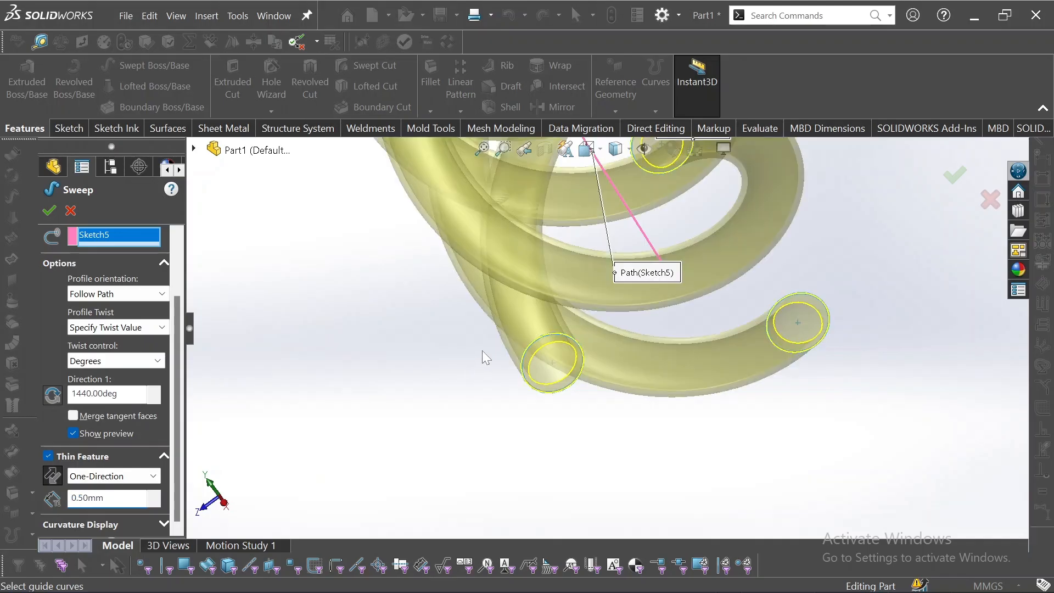
Reverse the thin wall direction and confirm the twisted sweep
scroll(484, 351, "down", 4)
mouse_move(575, 368)
middle_mouse_down()
mouse_move(558, 330)
mouse_move(575, 368)
middle_mouse_up()
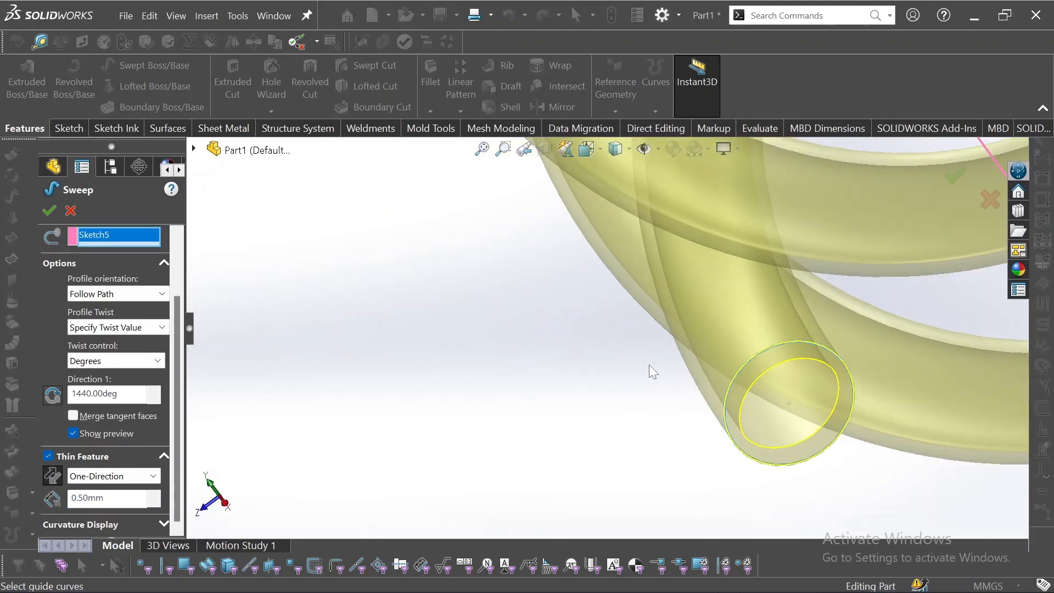
scroll(718, 403, "down", 2)
middle_click_drag(749, 413, 761, 378)
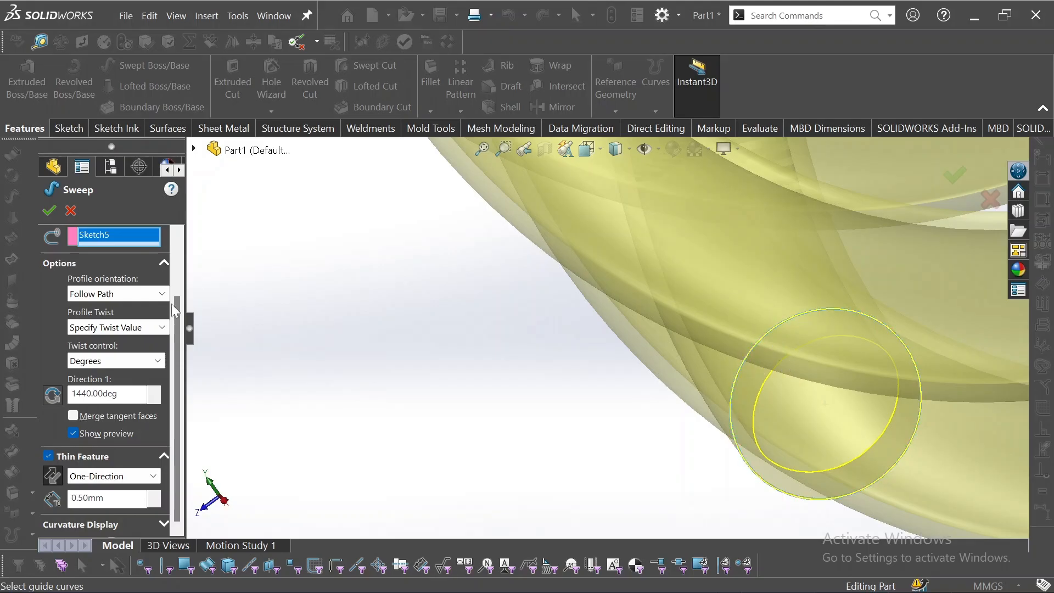
left_click(51, 475)
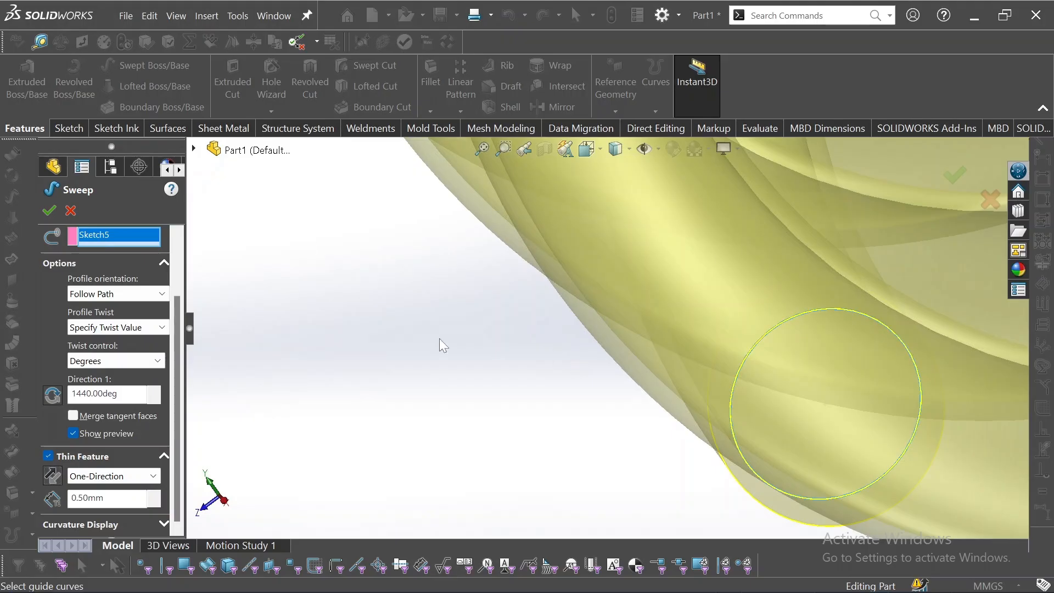
left_click(49, 210)
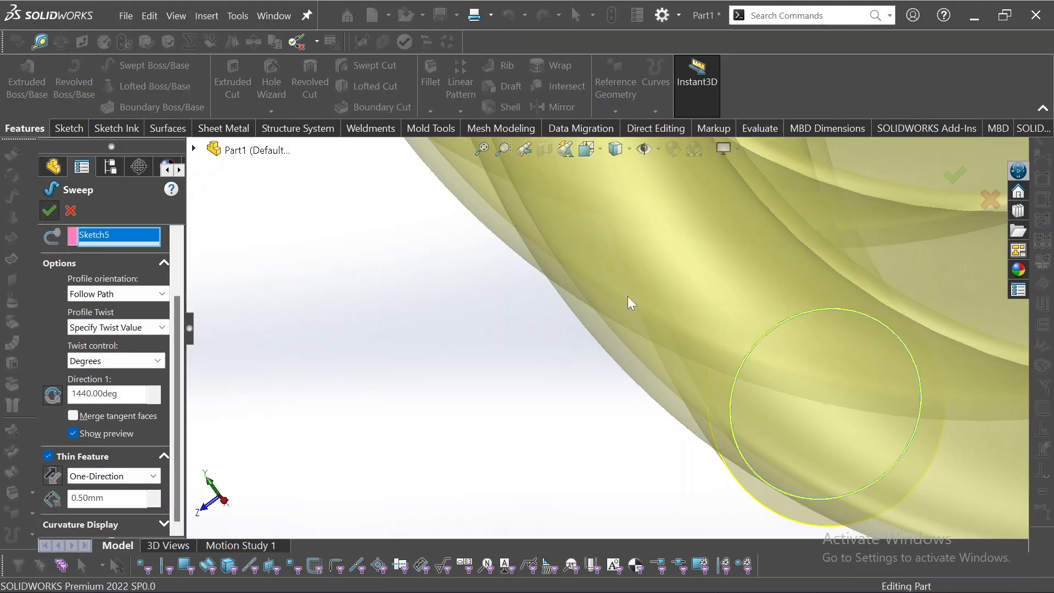
Inspect the finished twisted tubes and show a section view through them
scroll(627, 291, "up", 10)
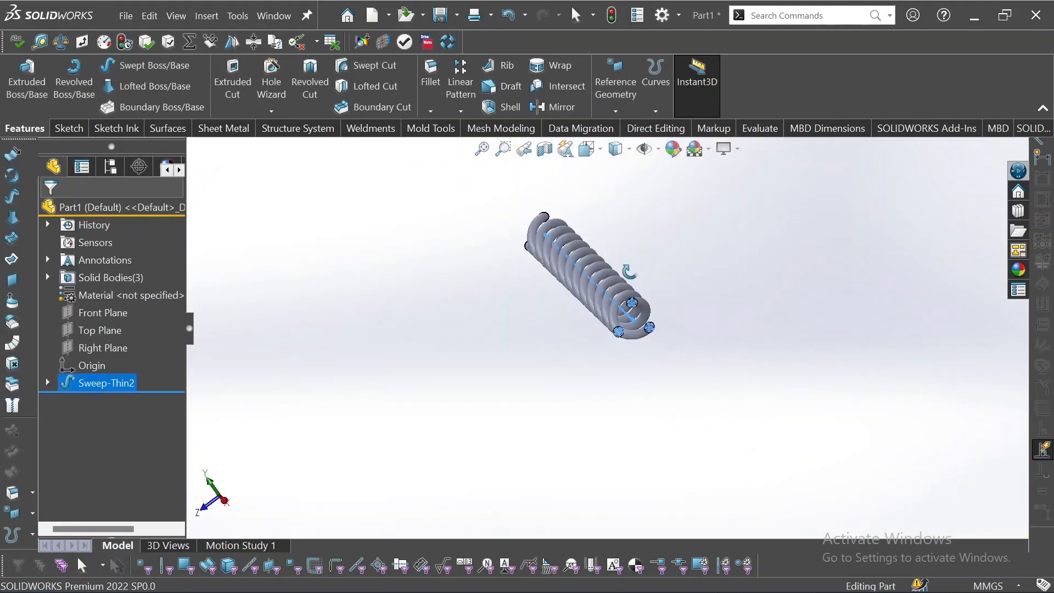
left_click(649, 269)
scroll(593, 228, "down", 4)
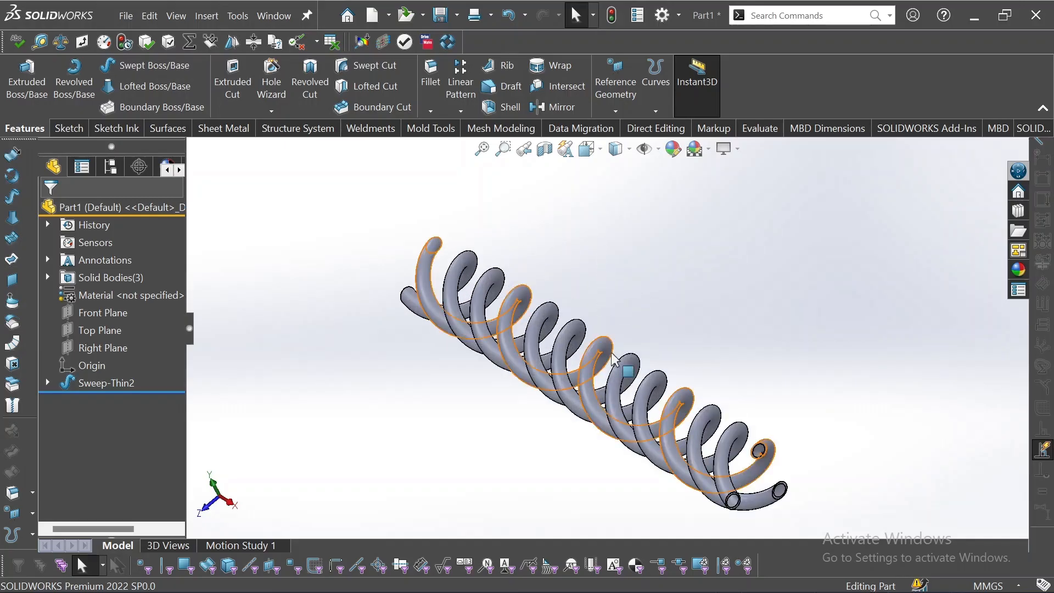
mouse_move(617, 360)
middle_mouse_down()
mouse_move(576, 311)
mouse_move(636, 336)
mouse_move(608, 336)
mouse_move(615, 352)
middle_mouse_up()
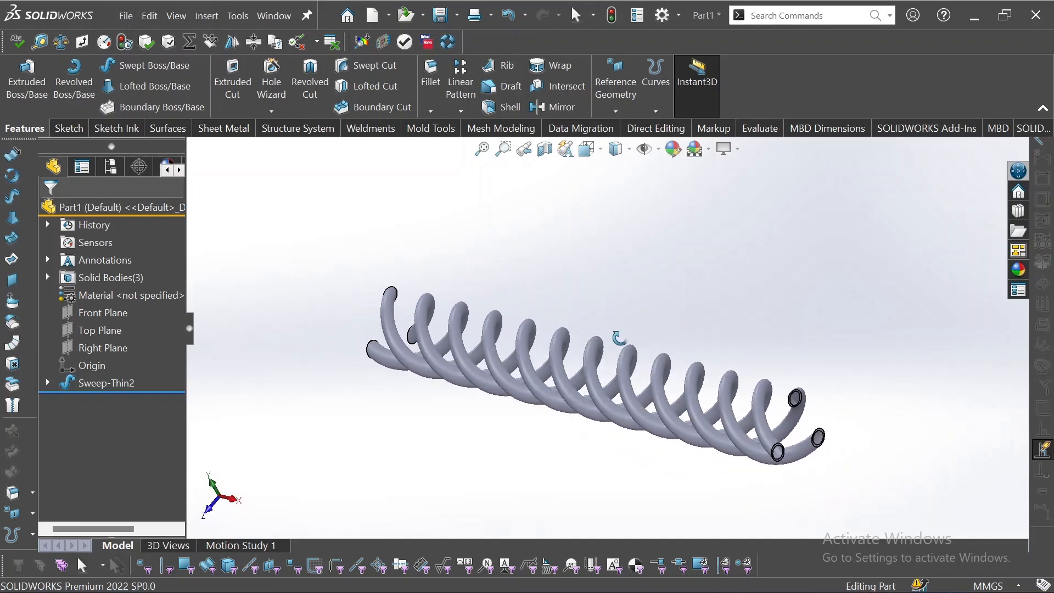
left_click(547, 156)
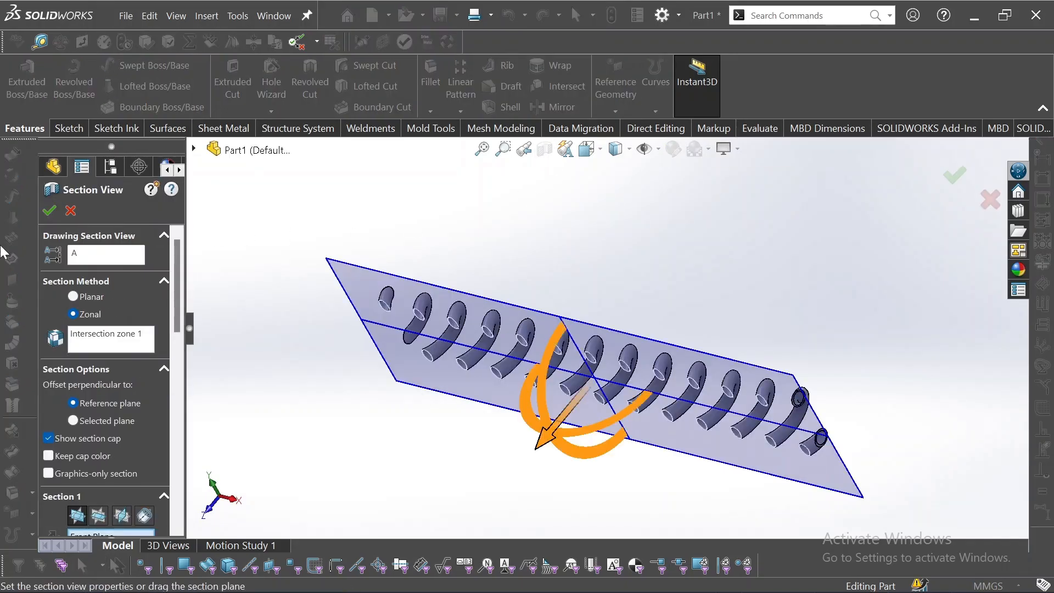
left_click(49, 211)
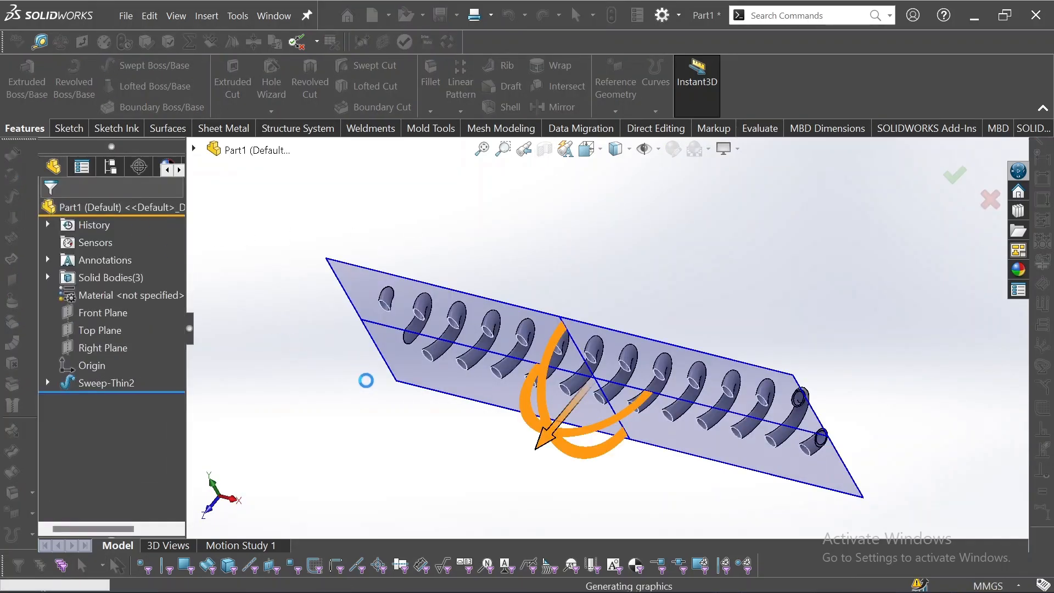
middle_click_drag(421, 290, 308, 352)
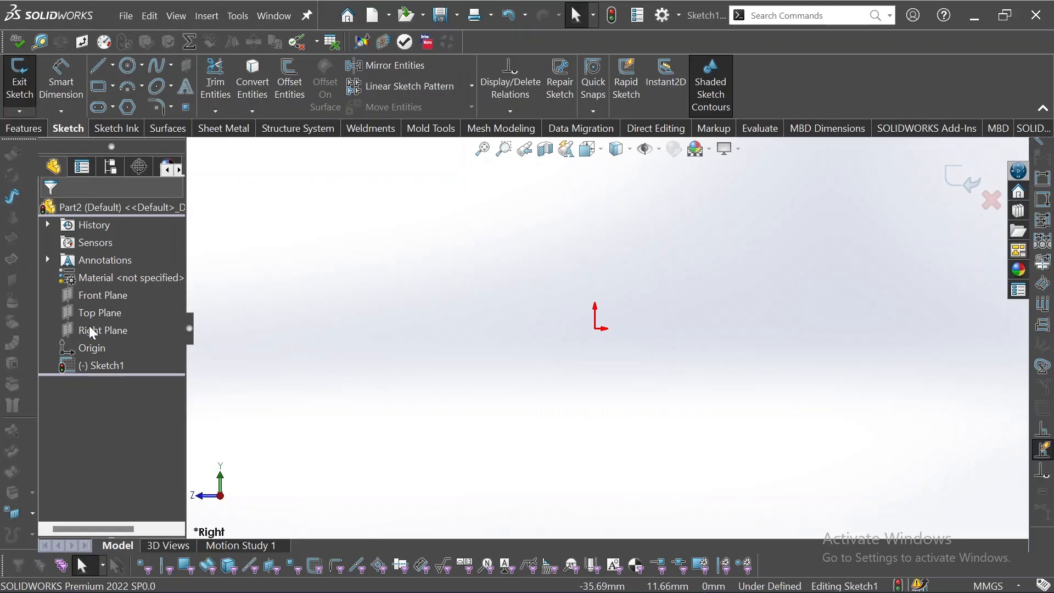
Sketch a path from the origin: a vertical line upward, a tangent arc, and a horizontal line about 14 mm long to the left
left_click(91, 67)
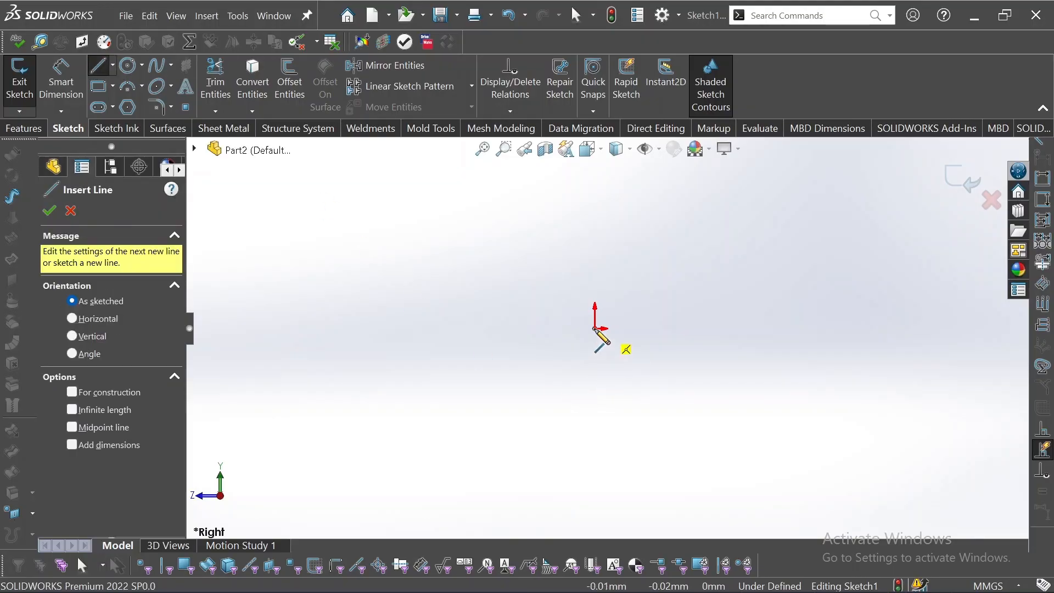
left_click(596, 330)
left_click(596, 234)
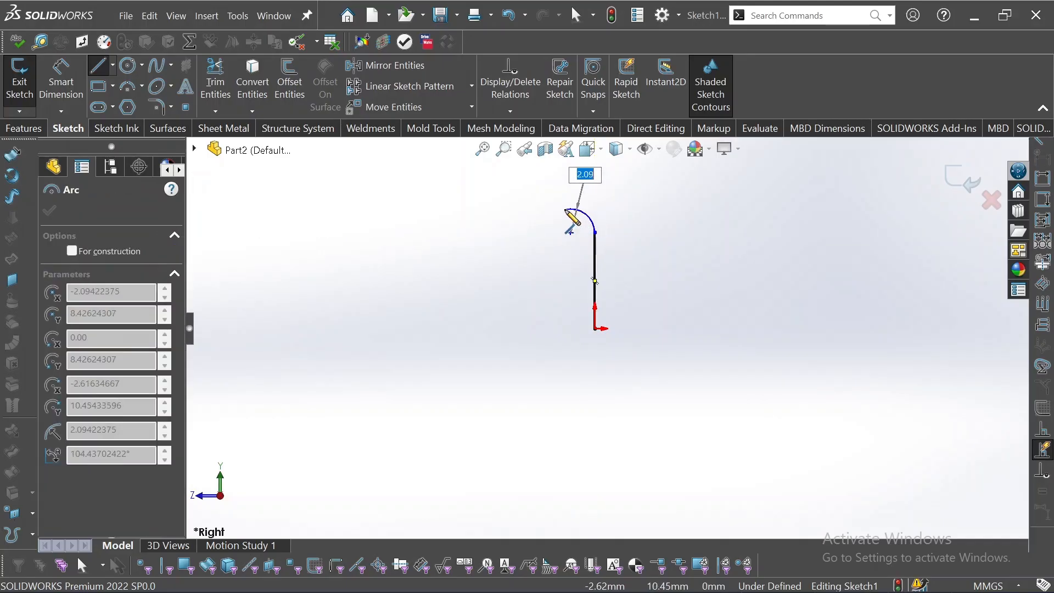
left_click(567, 206)
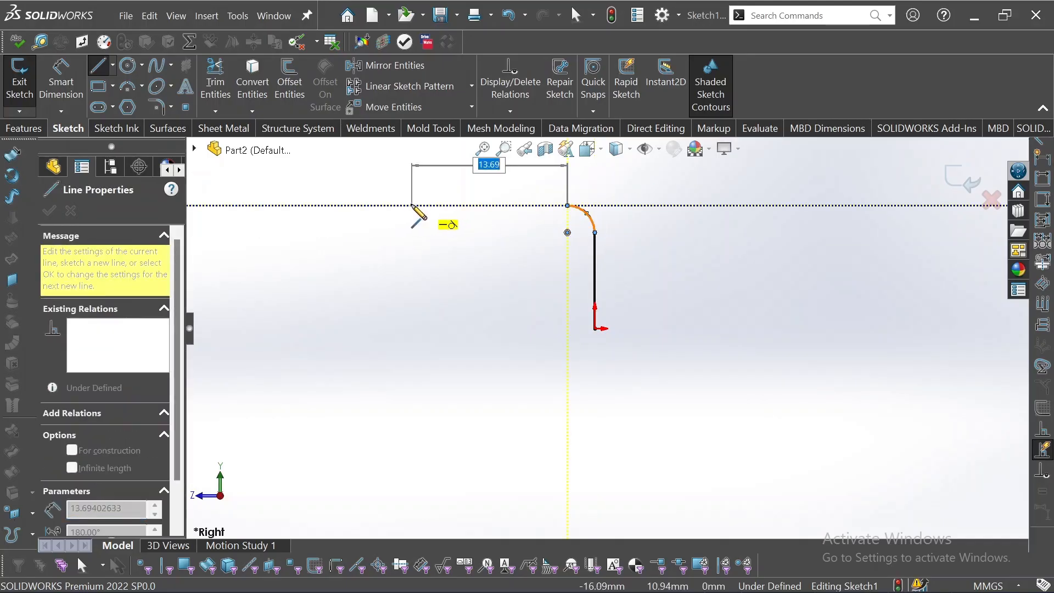
left_click(400, 206)
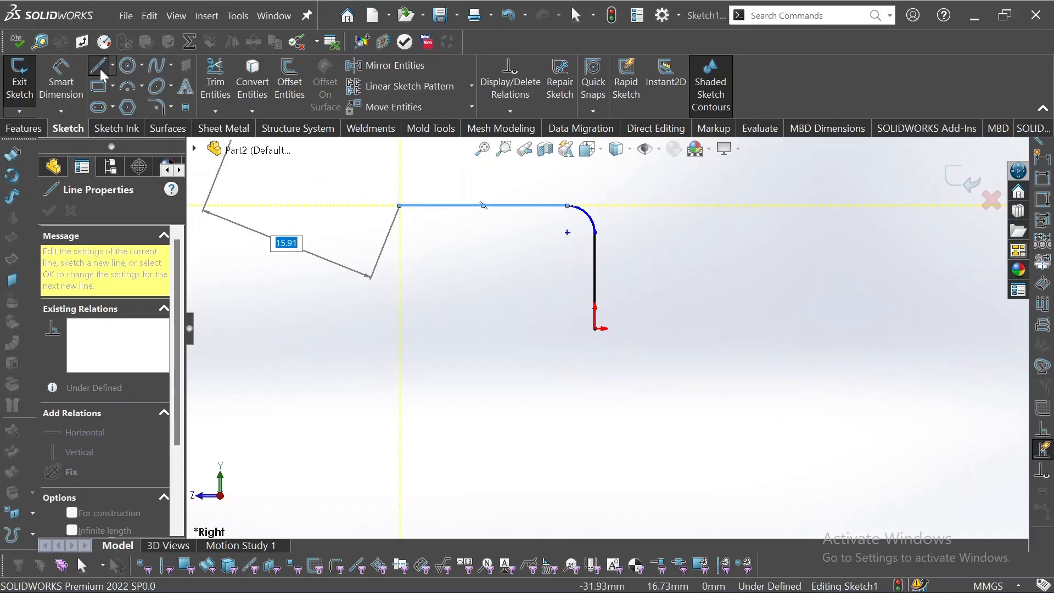
key("Escape")
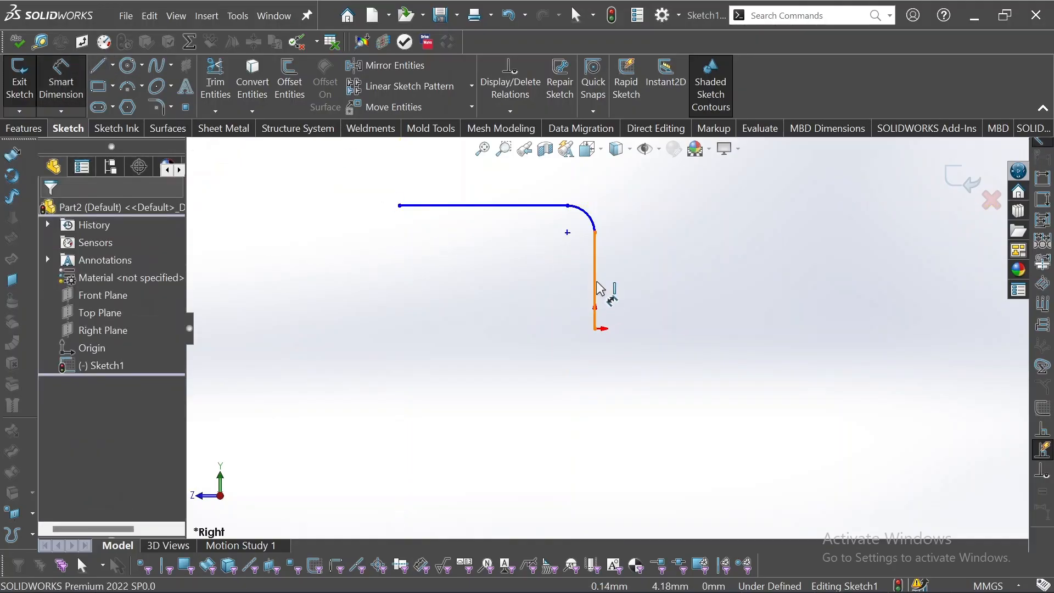
Dimension the height from the origin to the horizontal line as 10 mm
left_click(596, 328)
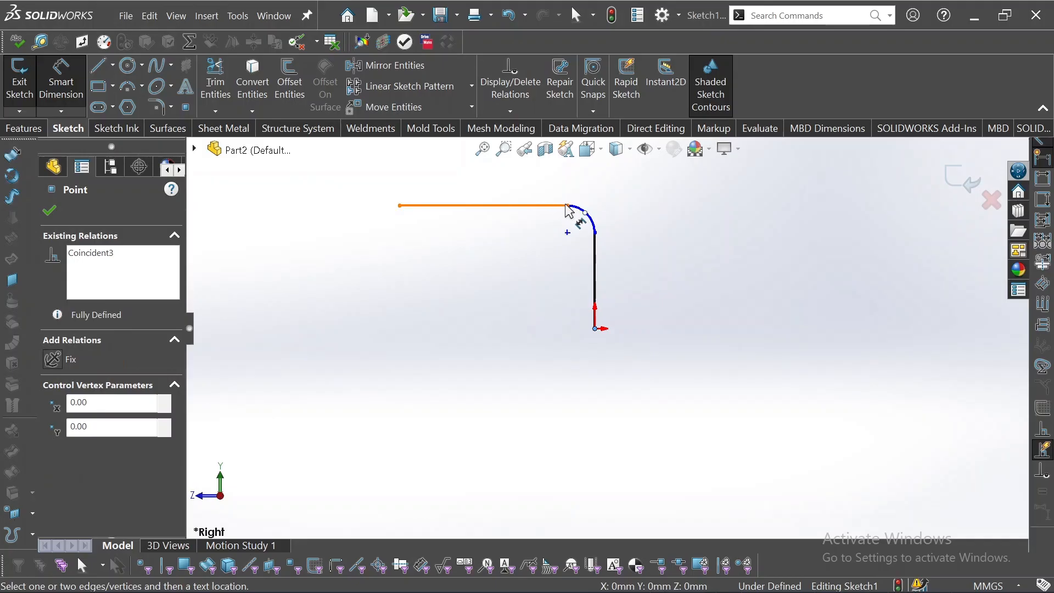
left_click(569, 208)
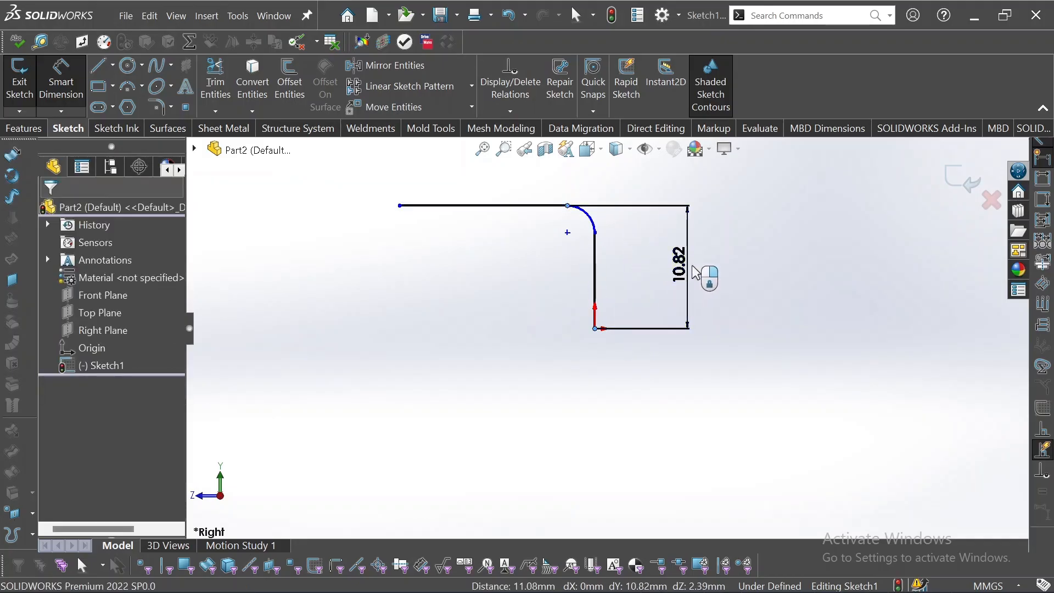
left_click(696, 273)
type("10")
key("Return")
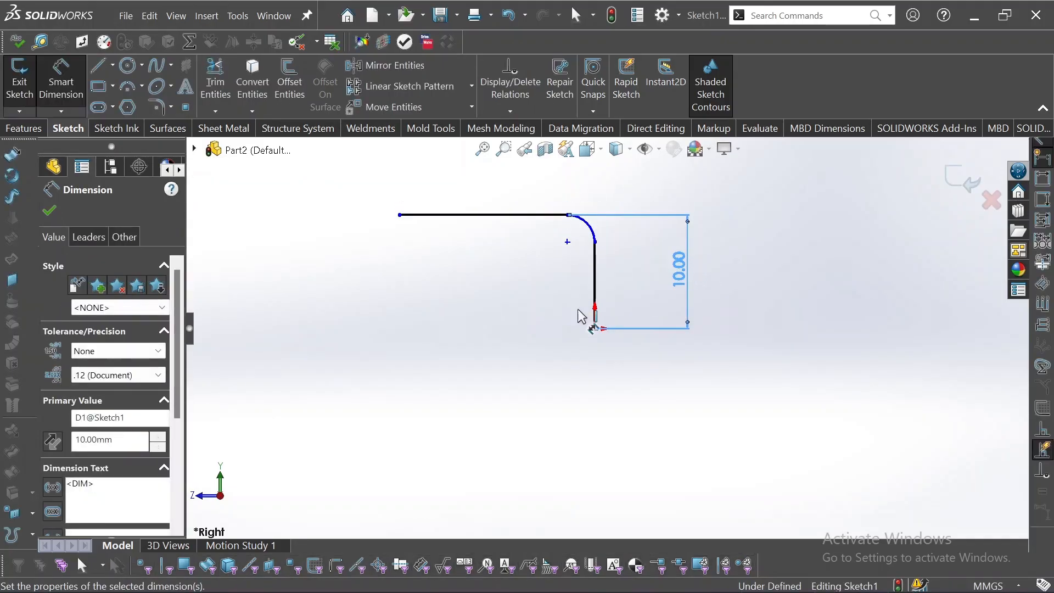
Dimension the vertical line's length as 5 mm
left_click(598, 288)
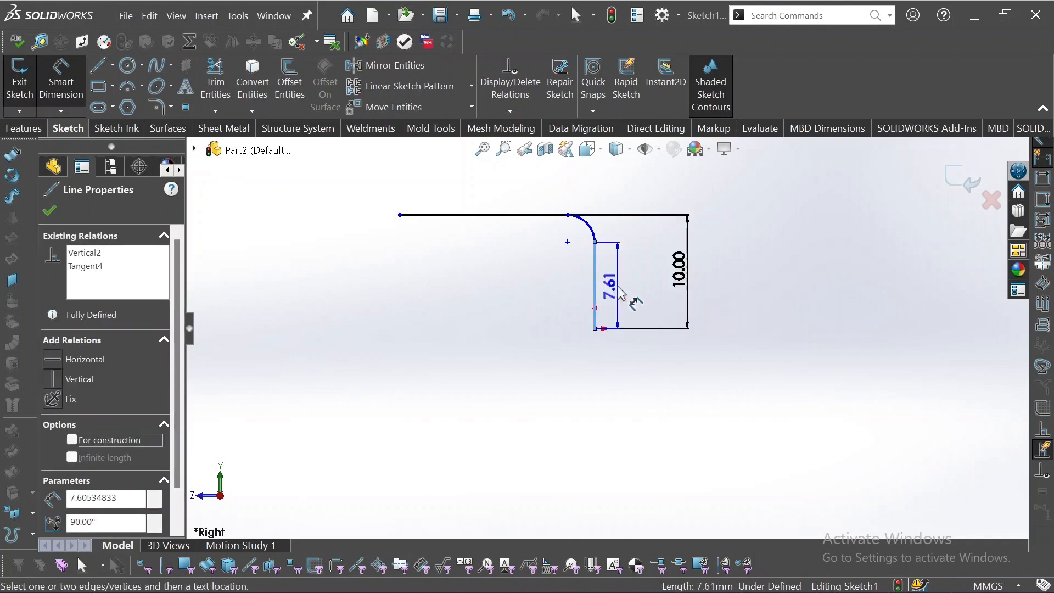
left_click(643, 290)
type("5")
key("Return")
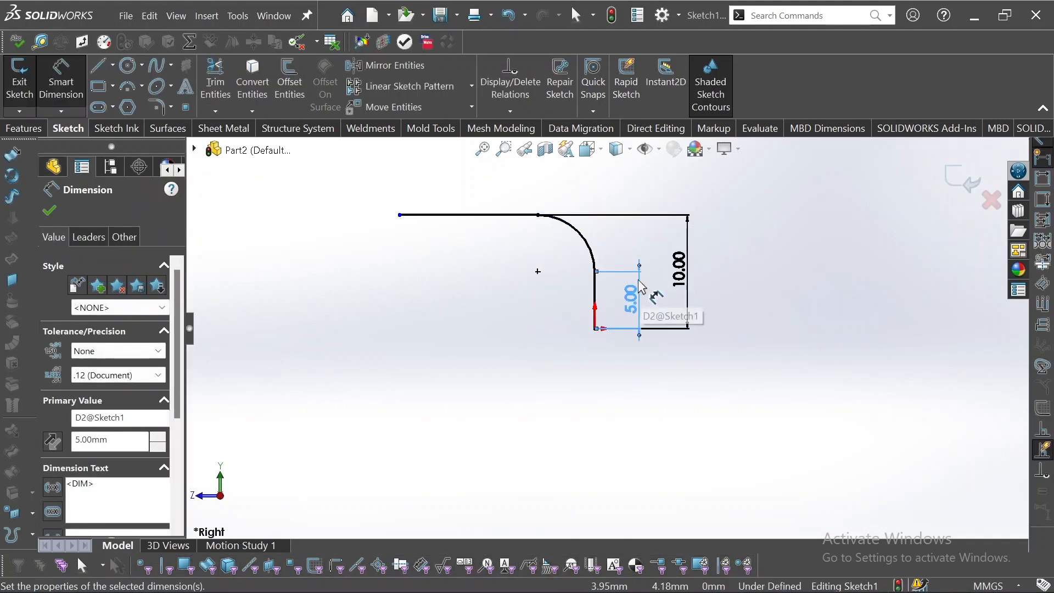
Dimension the horizontal line's length as 15 mm
left_click(518, 215)
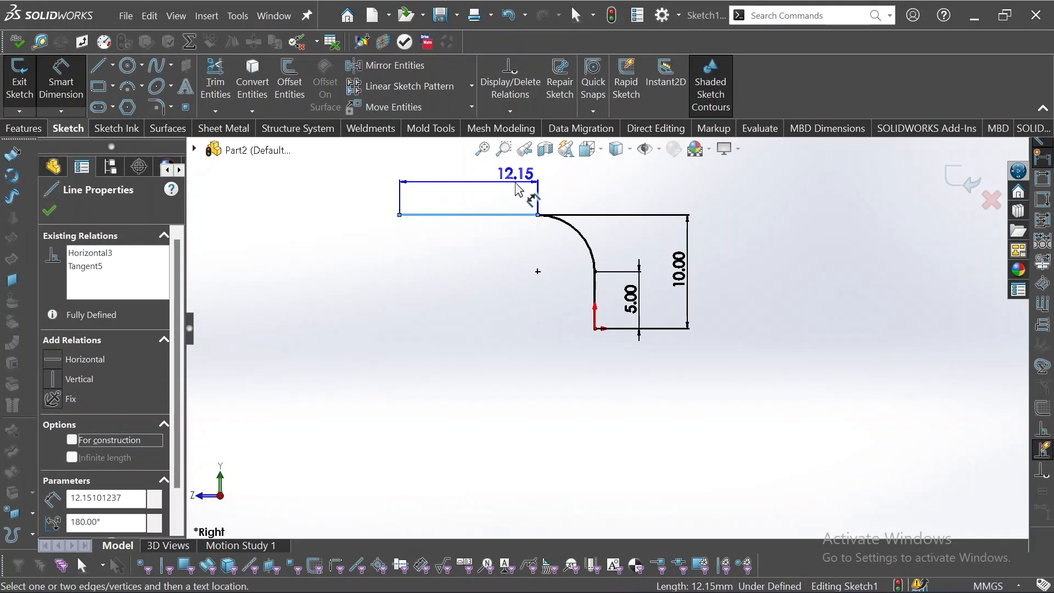
left_click(519, 189)
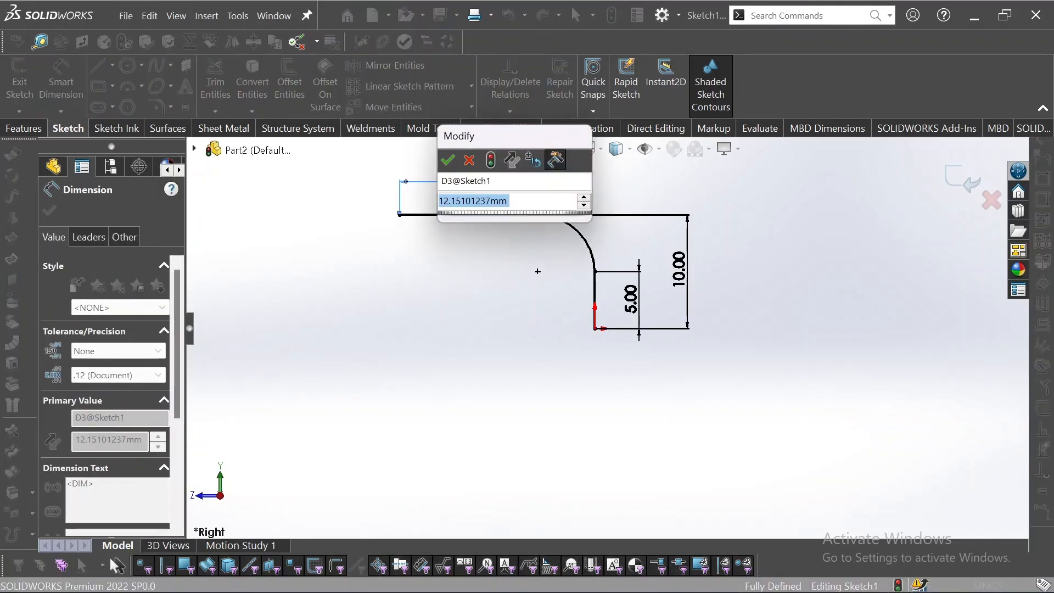
key("BackSpace")
type("15")
key("Return")
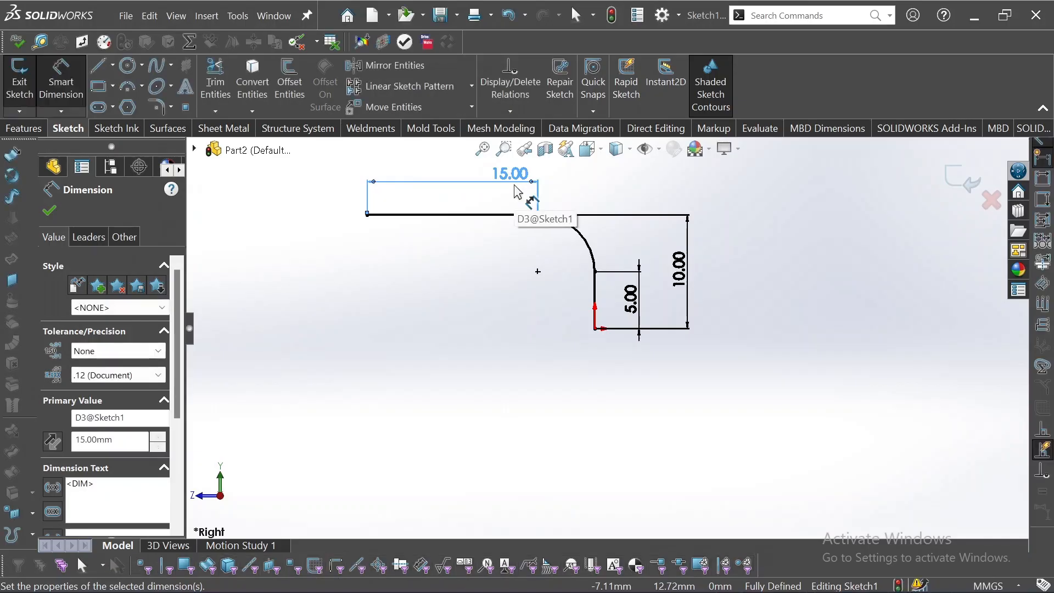
Try to dimension the arc's radius, cancelling the driven-dimension option
left_click(586, 240)
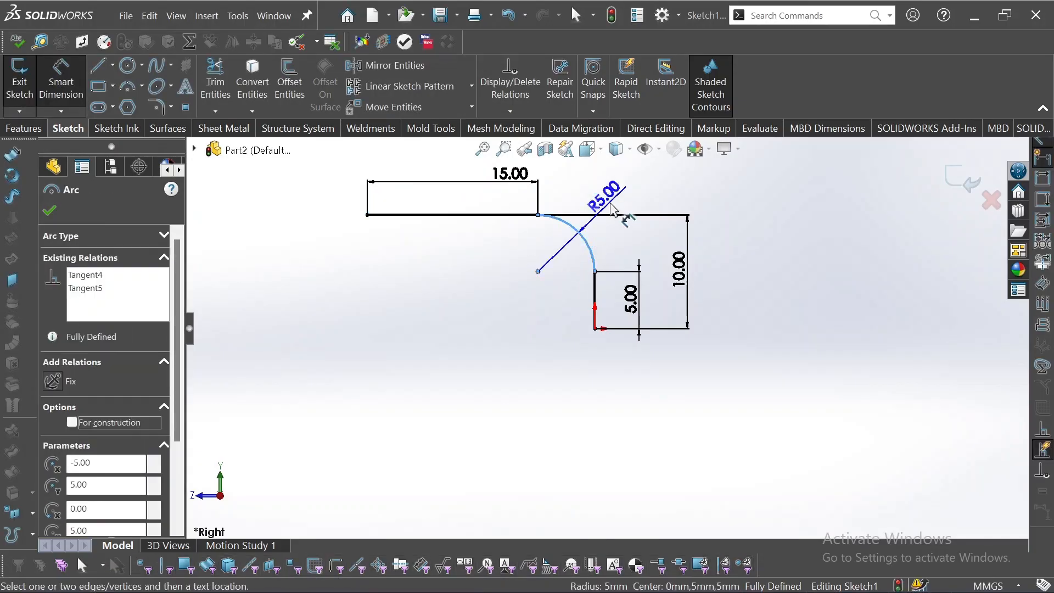
left_click(617, 204)
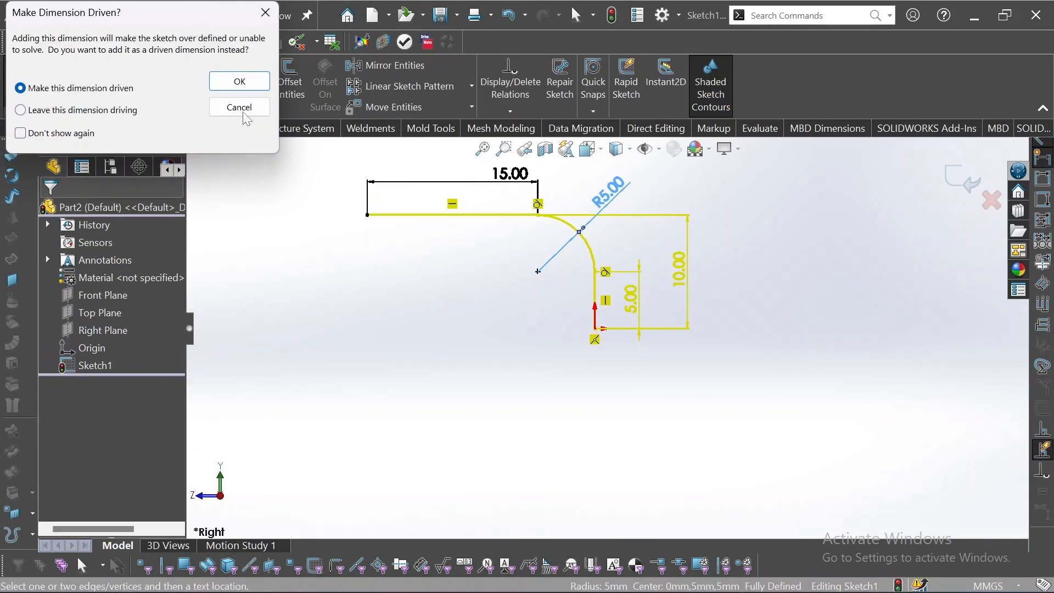
left_click(238, 104)
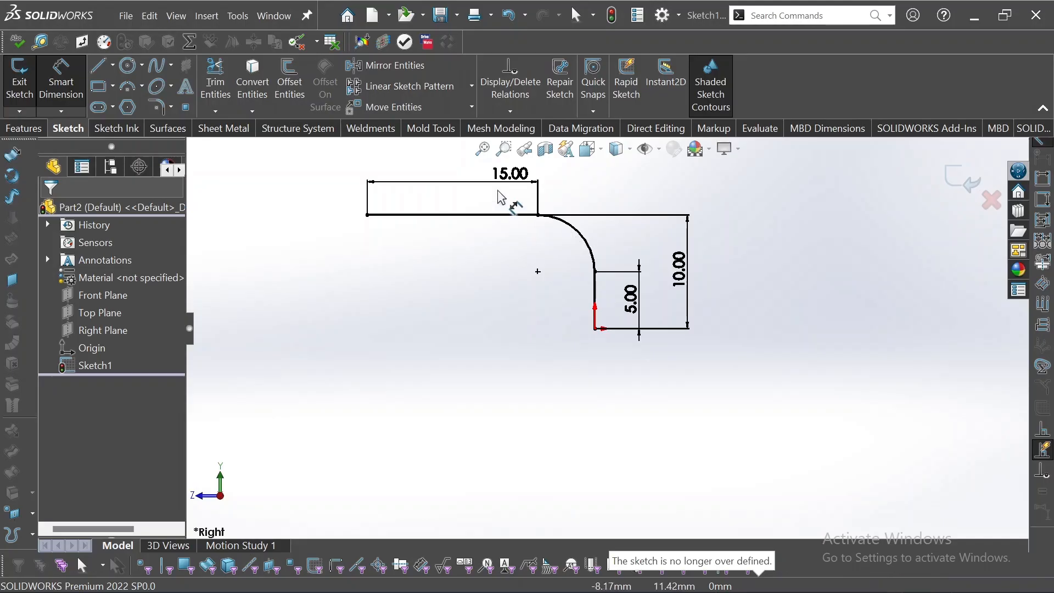
Change the horizontal line's length dimension to 25 mm
double_click(509, 176)
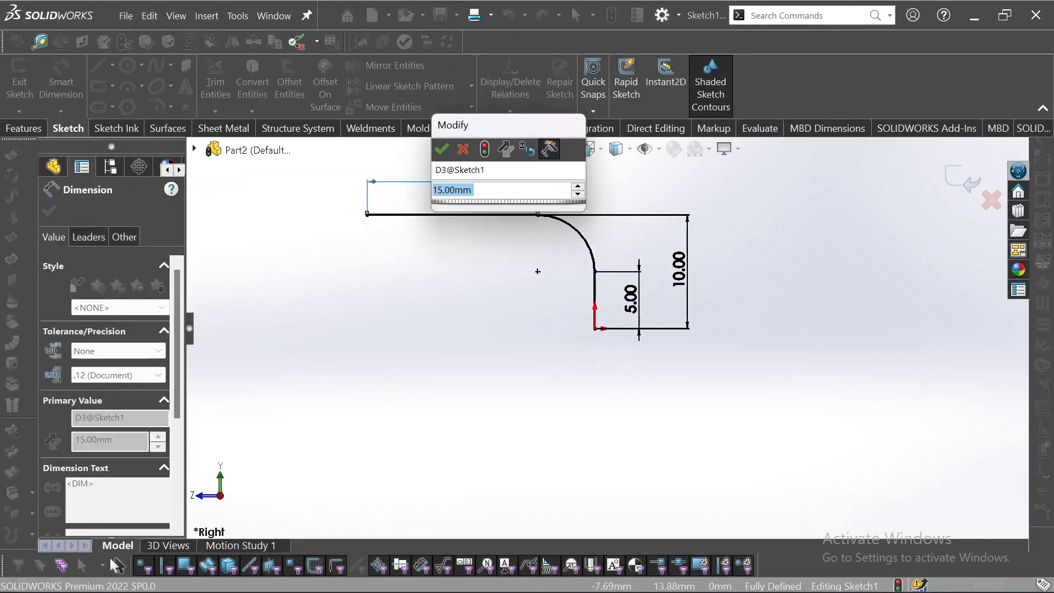
type("25")
key("Return")
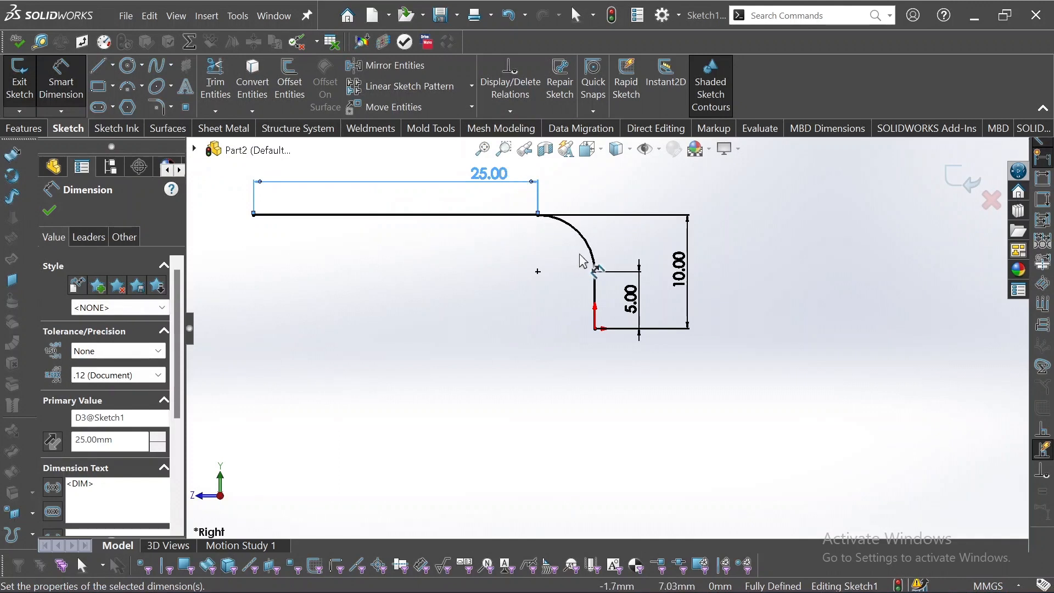
Change the vertical line's length dimension to 6 mm
double_click(632, 301)
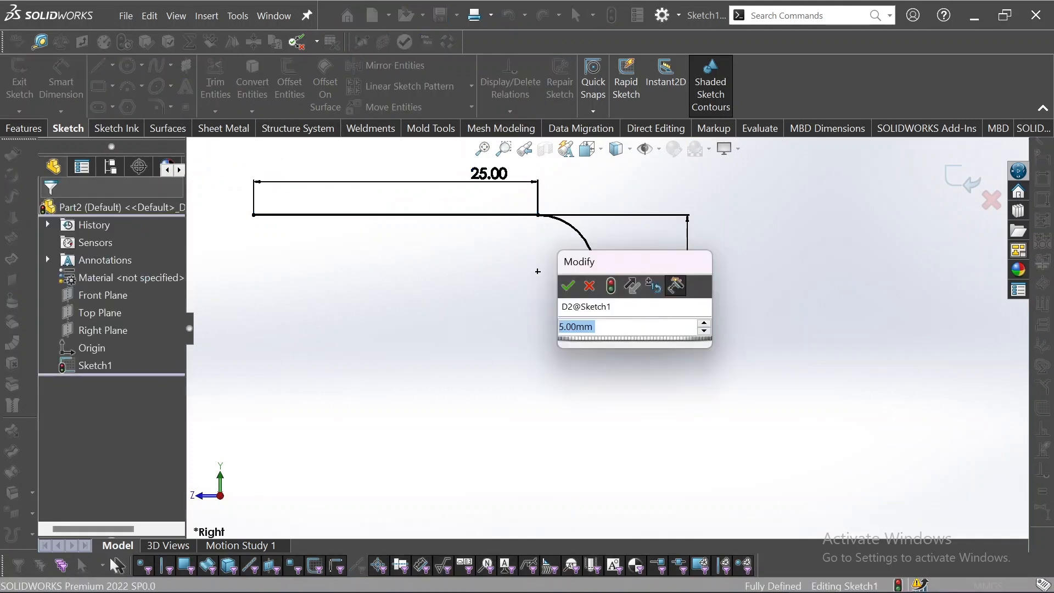
type("6")
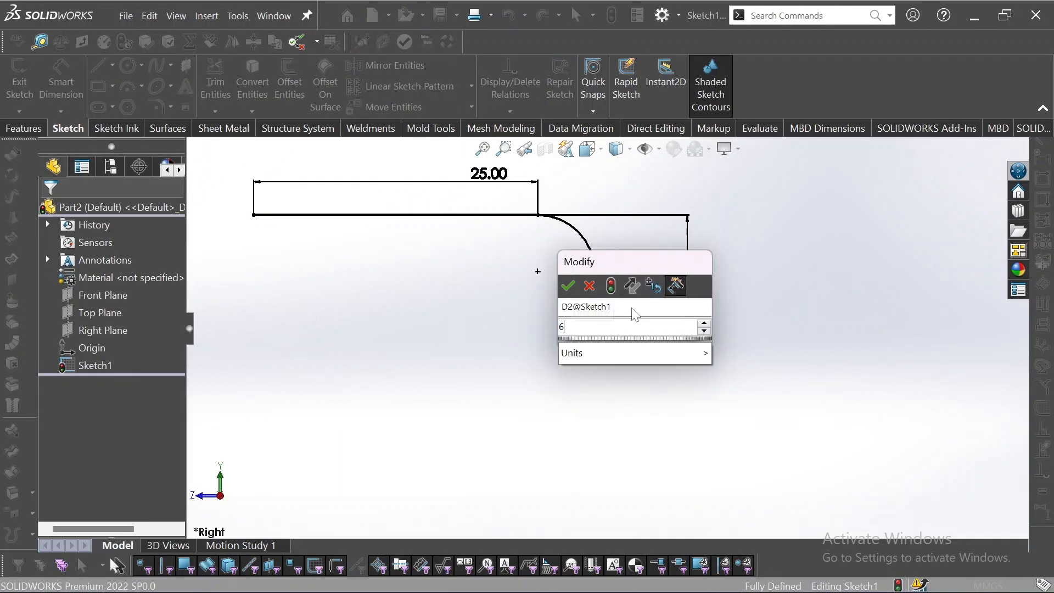
key("Return")
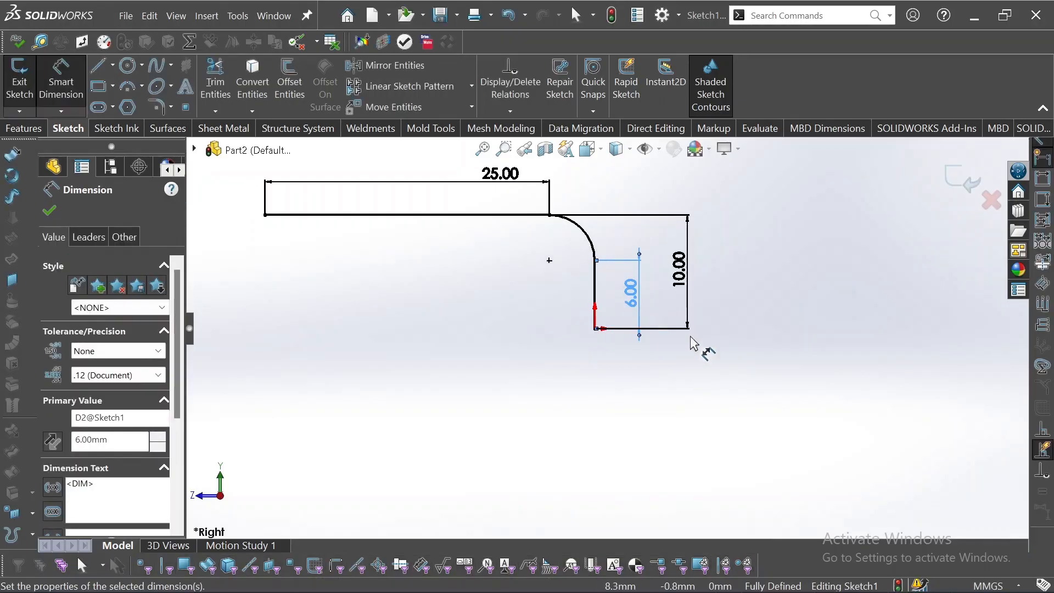
Exit the path sketch
left_click(688, 337)
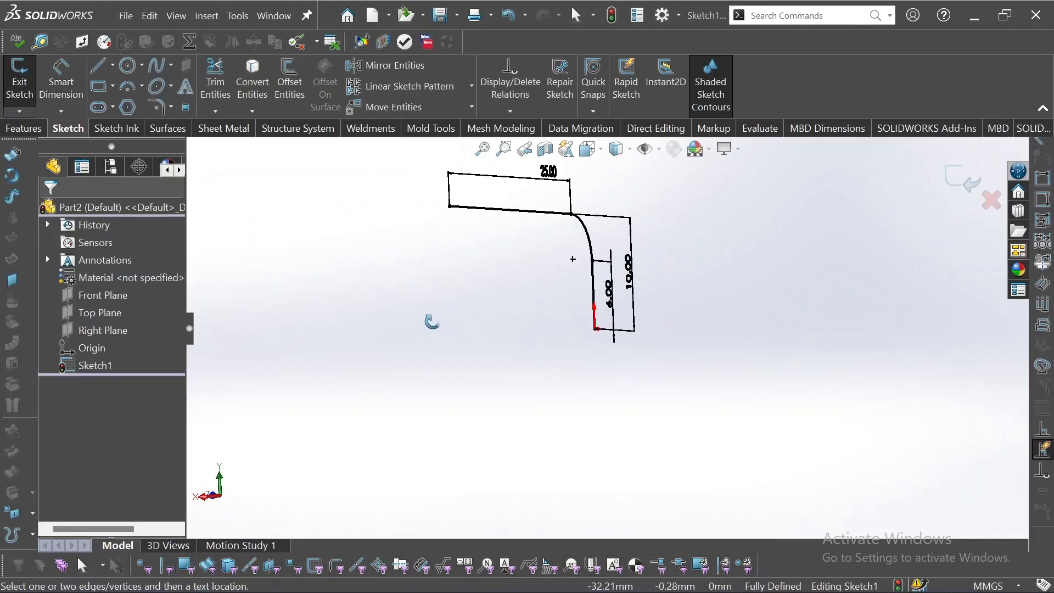
middle_click_drag(431, 320, 824, 229)
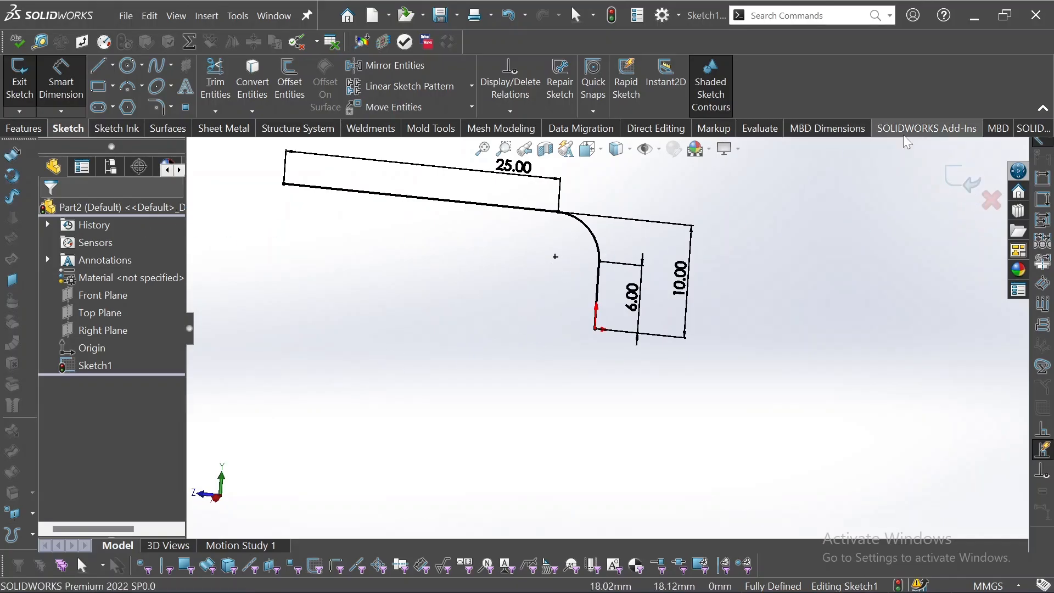
left_click(954, 174)
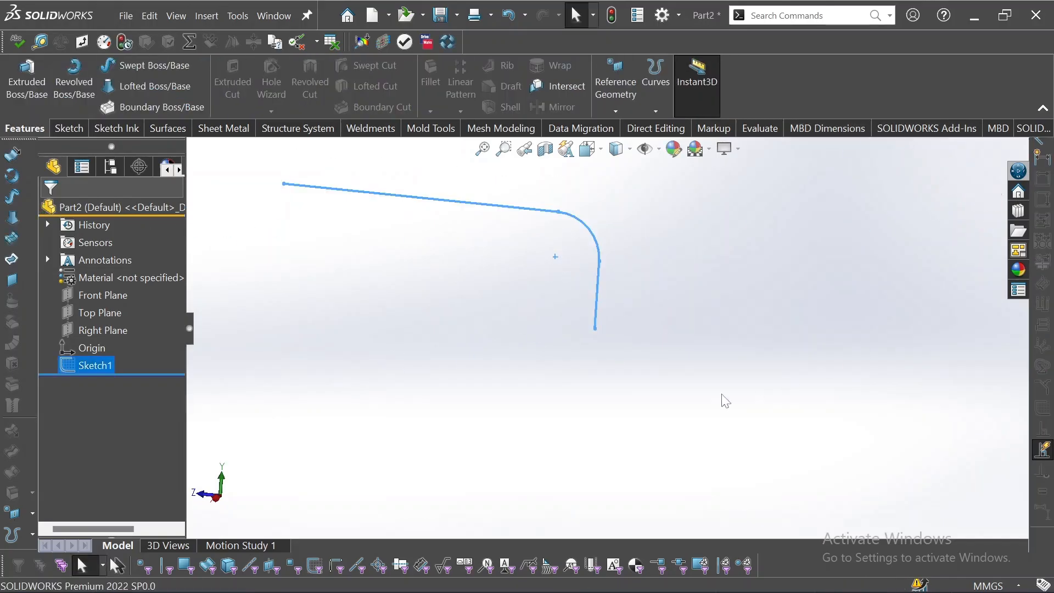
Open a new sketch on the Top Plane and draw a six-sided polygon centred at the origin, inscribed circle about 7.3 mm
middle_click_drag(723, 400, 331, 338)
left_click(102, 314)
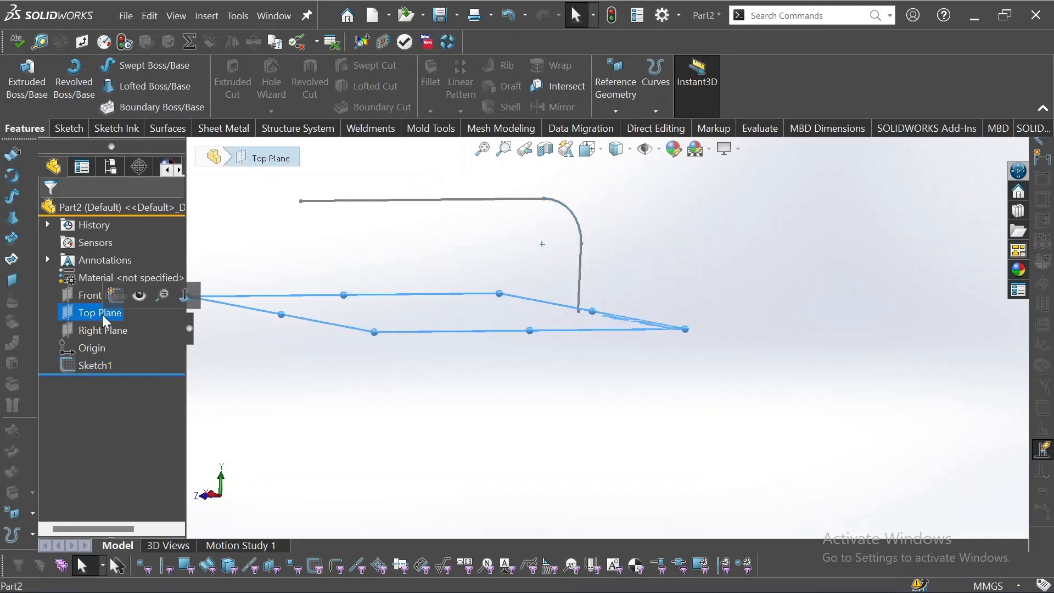
middle_click_drag(558, 442, 565, 457)
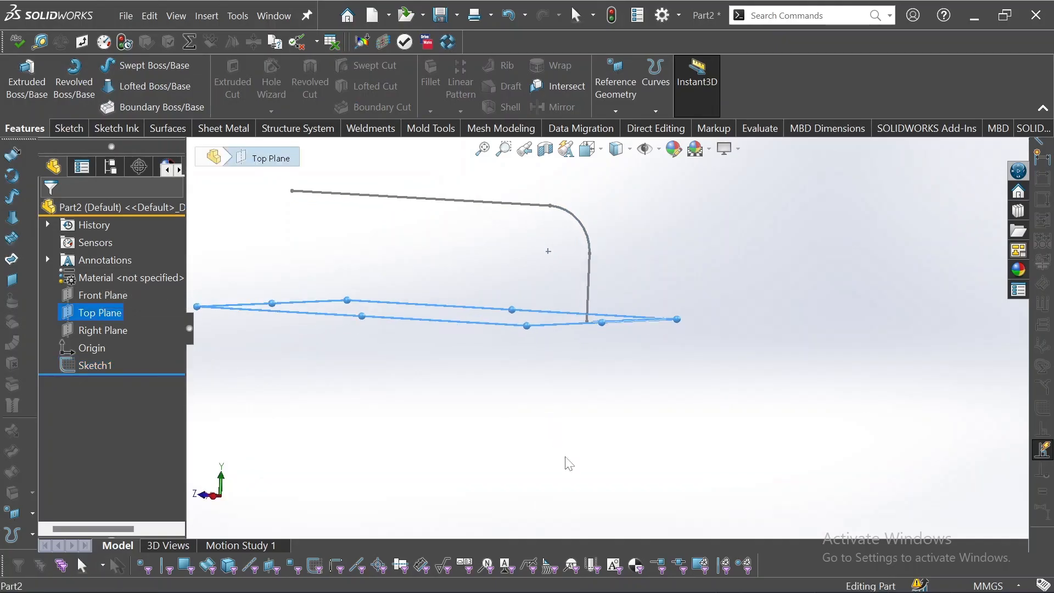
left_click(106, 296)
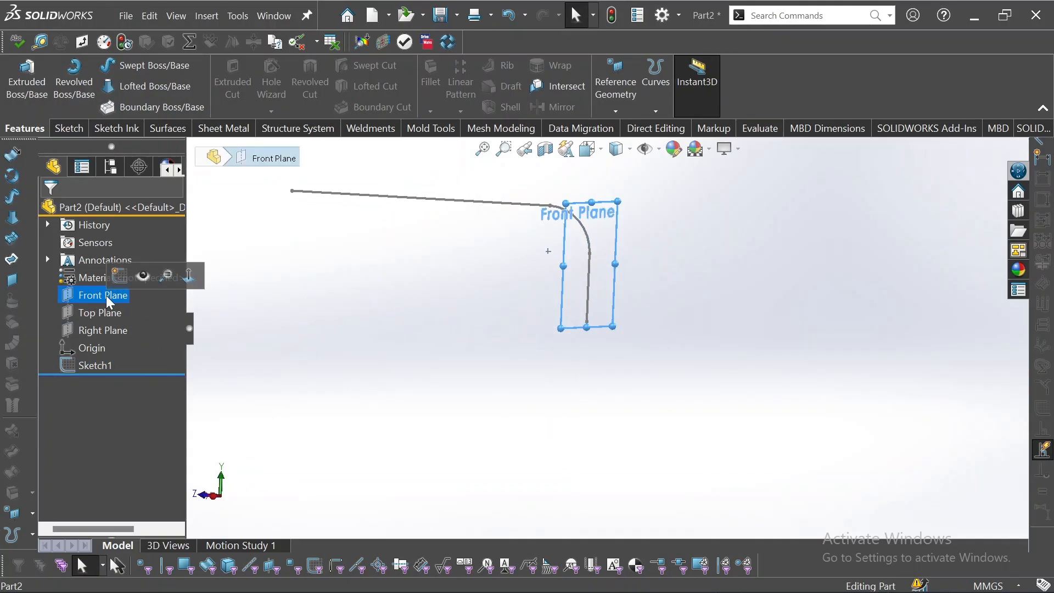
left_click(100, 329)
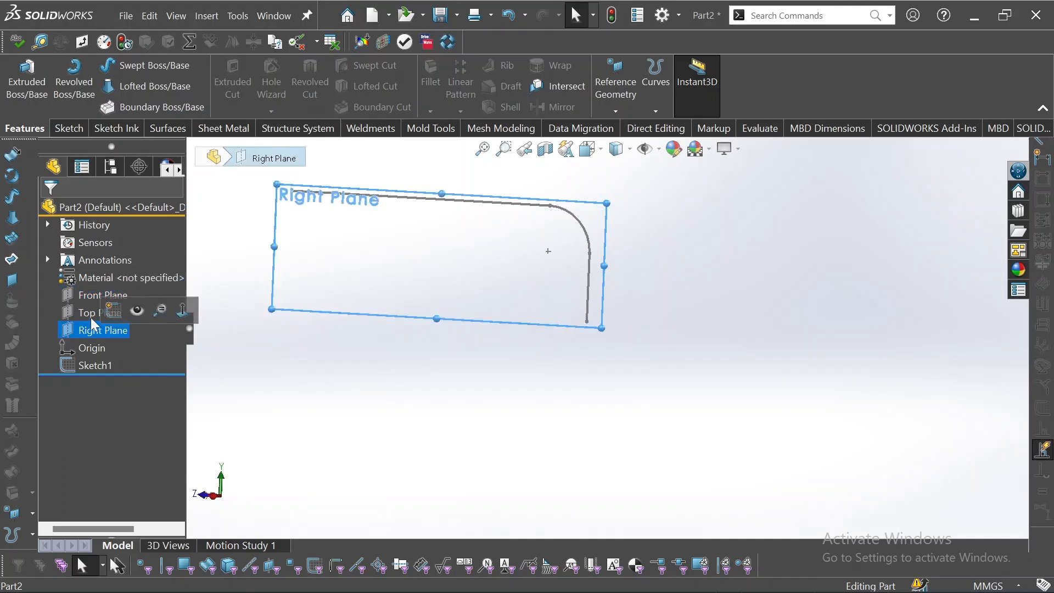
left_click(90, 315)
left_click(103, 295)
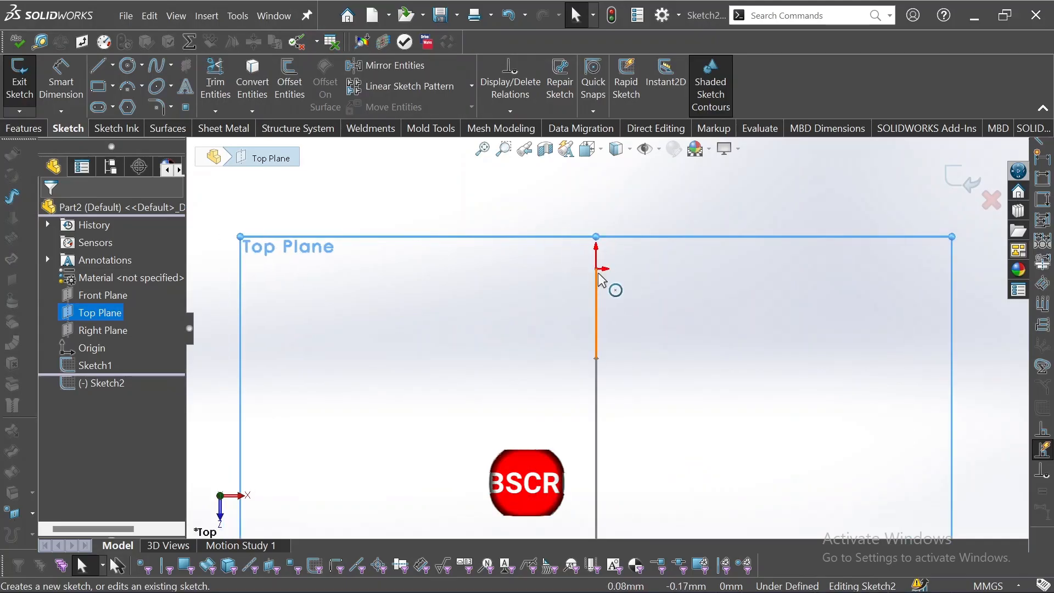
left_click(127, 107)
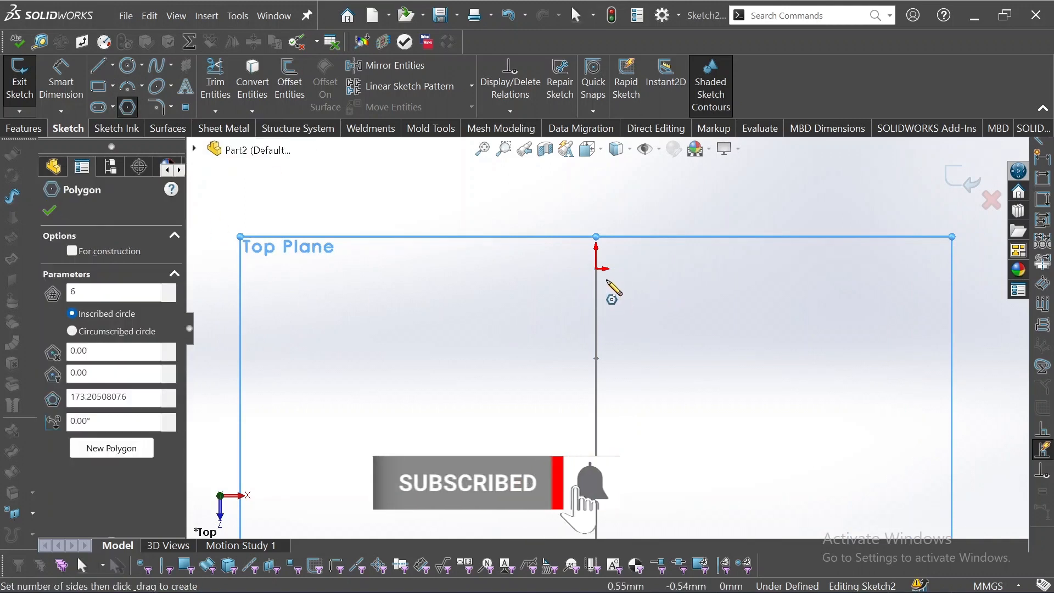
left_click(596, 268)
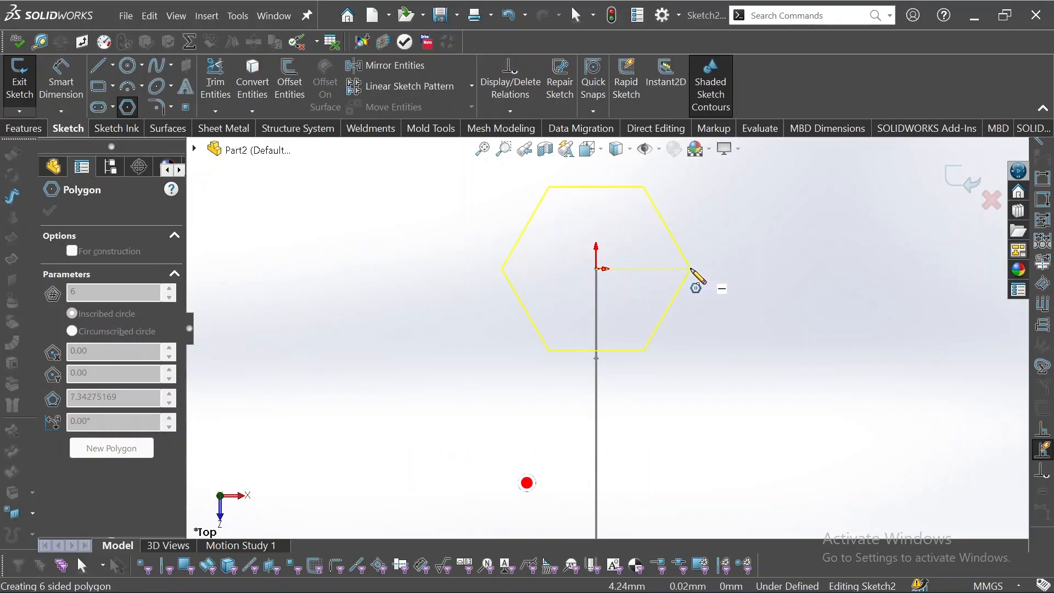
left_click(691, 269)
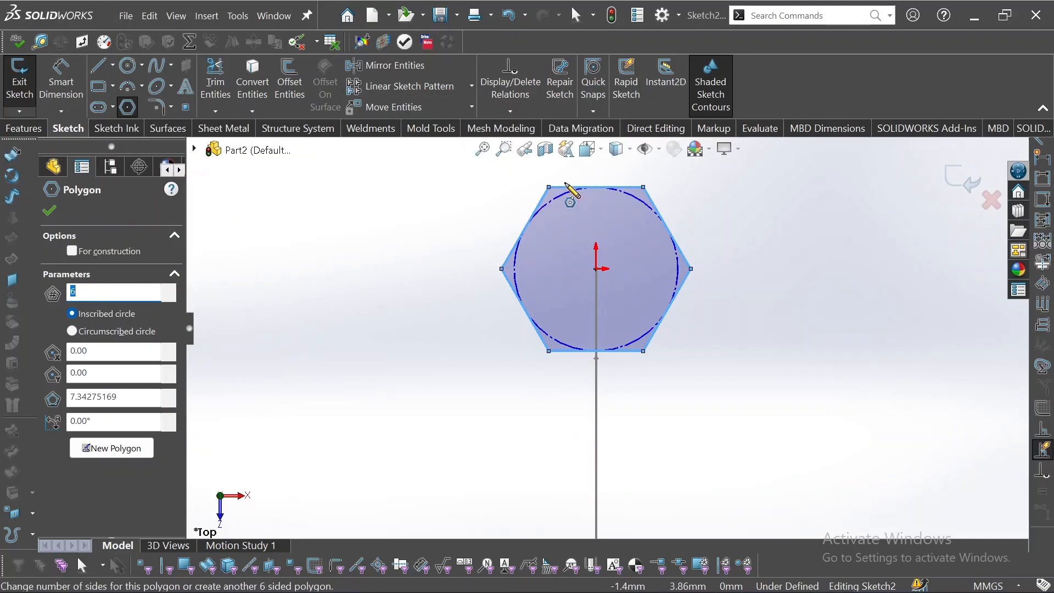
Rotate the view to examine the hexagon's position relative to the bent path
left_click(61, 82)
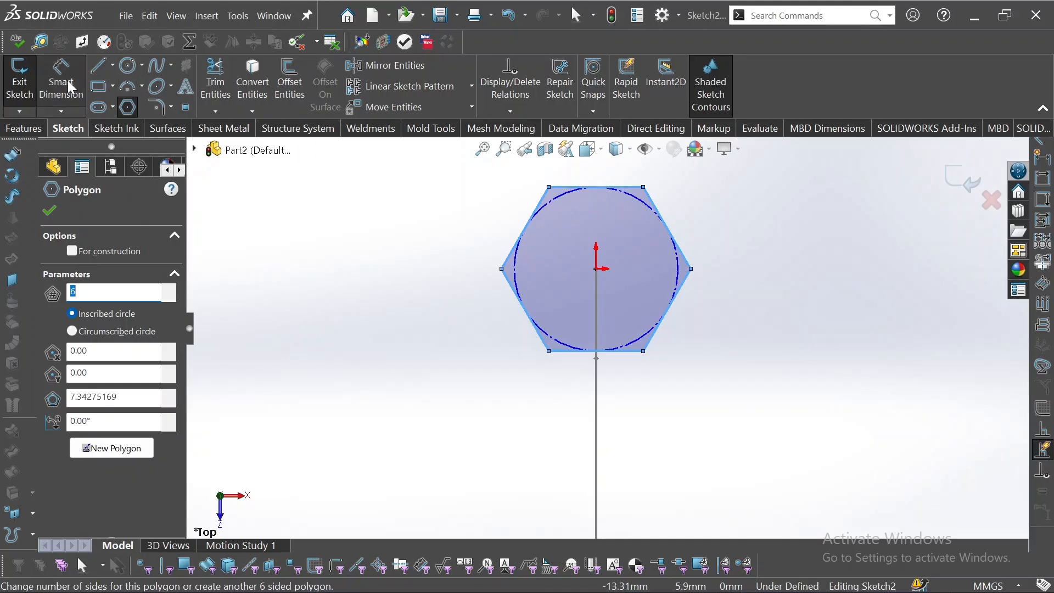
scroll(565, 204, "up", 4)
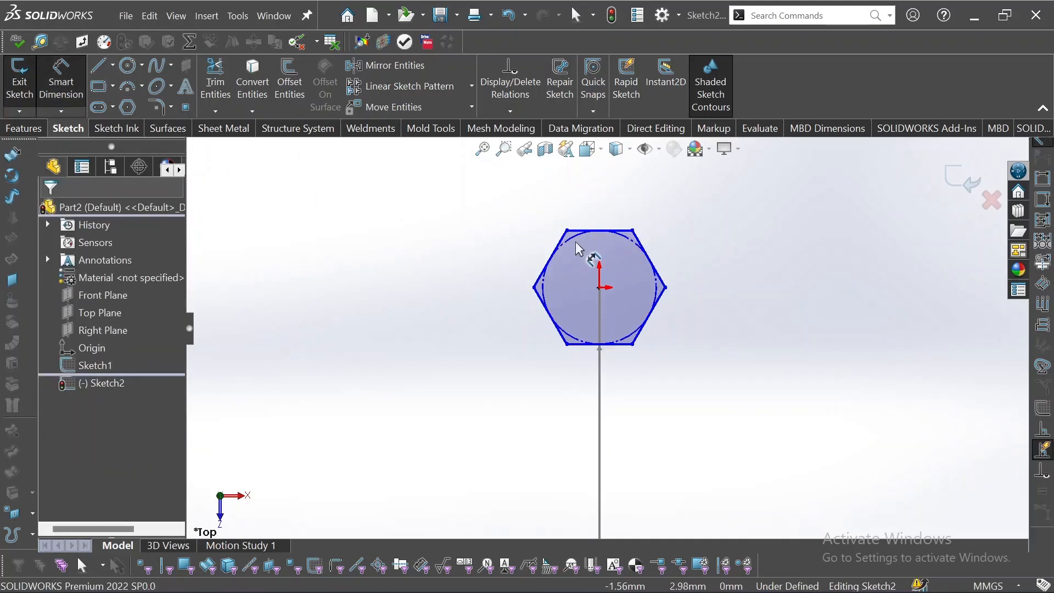
middle_click_drag(594, 254, 579, 244)
key("Right")
key("Right")
key("Right")
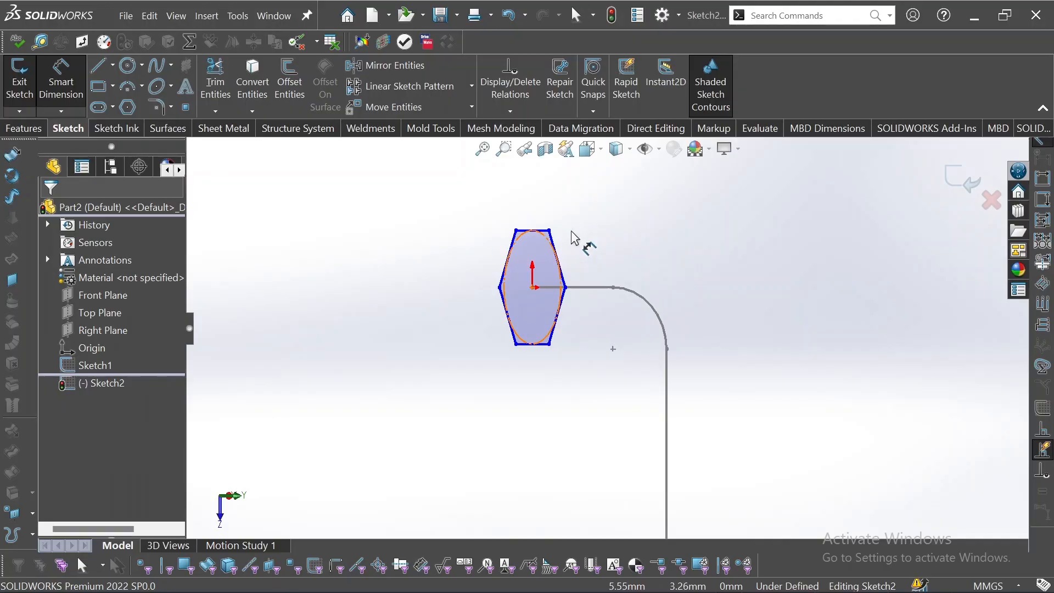
Dimension the distance between the hexagon's top and bottom edges and set it to 5 mm
left_click(539, 231)
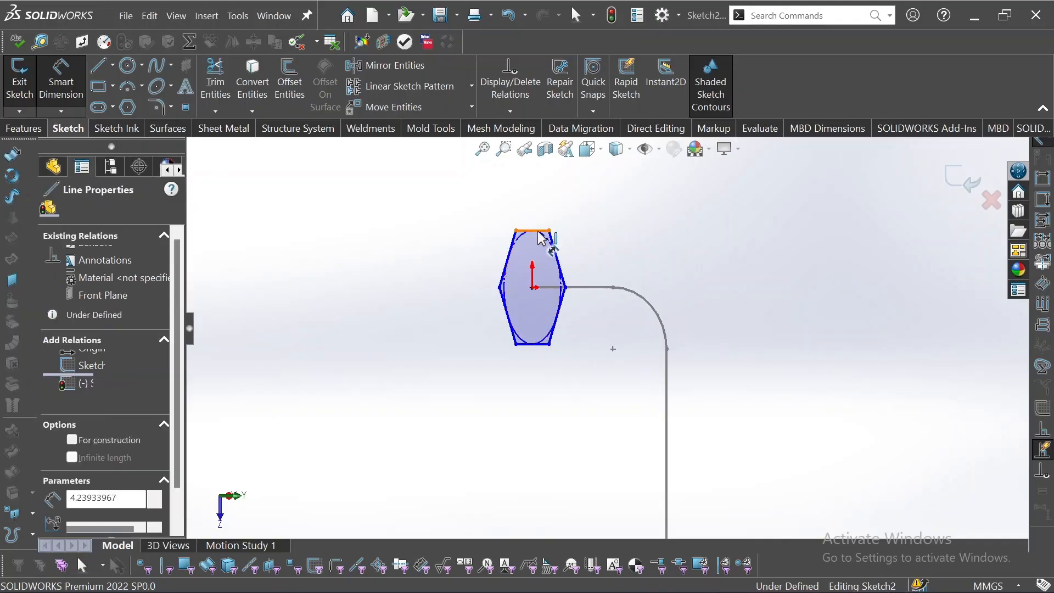
left_click(549, 347)
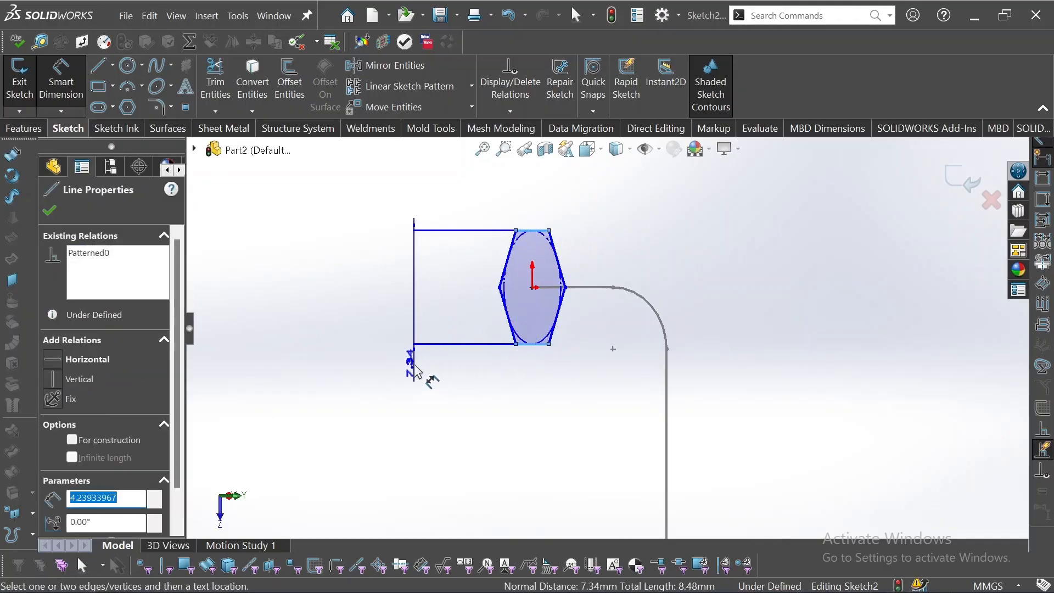
left_click(412, 363)
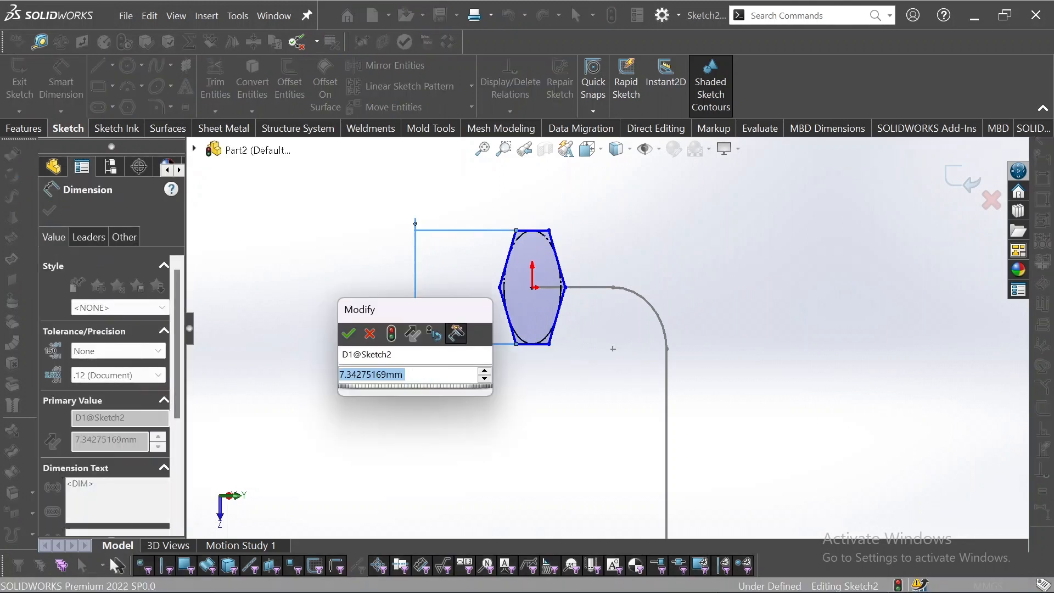
type("5")
key("Return")
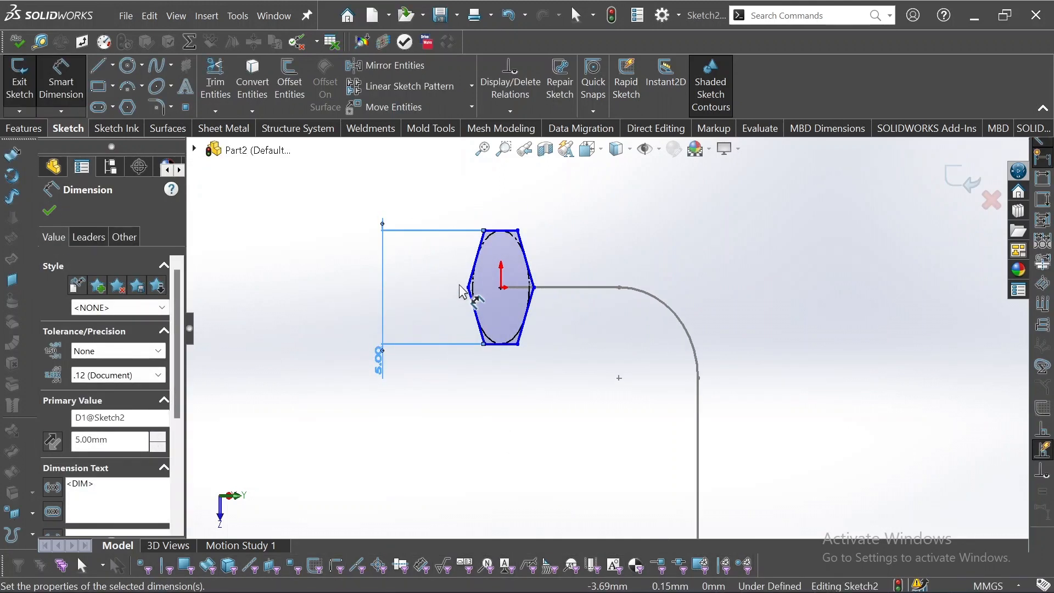
middle_click_drag(464, 287, 399, 284)
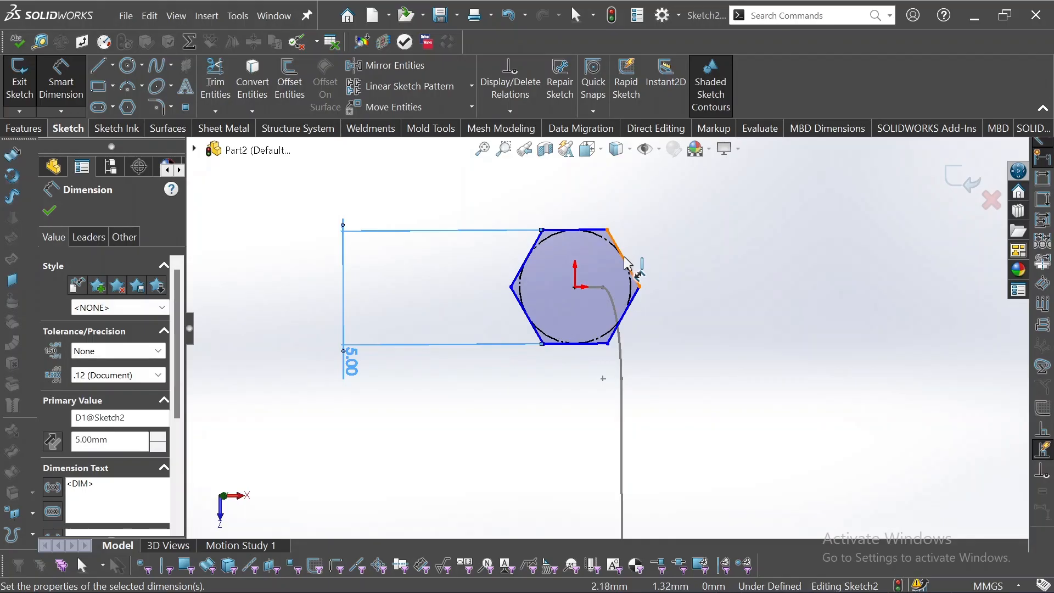
left_click_drag(624, 257, 645, 265)
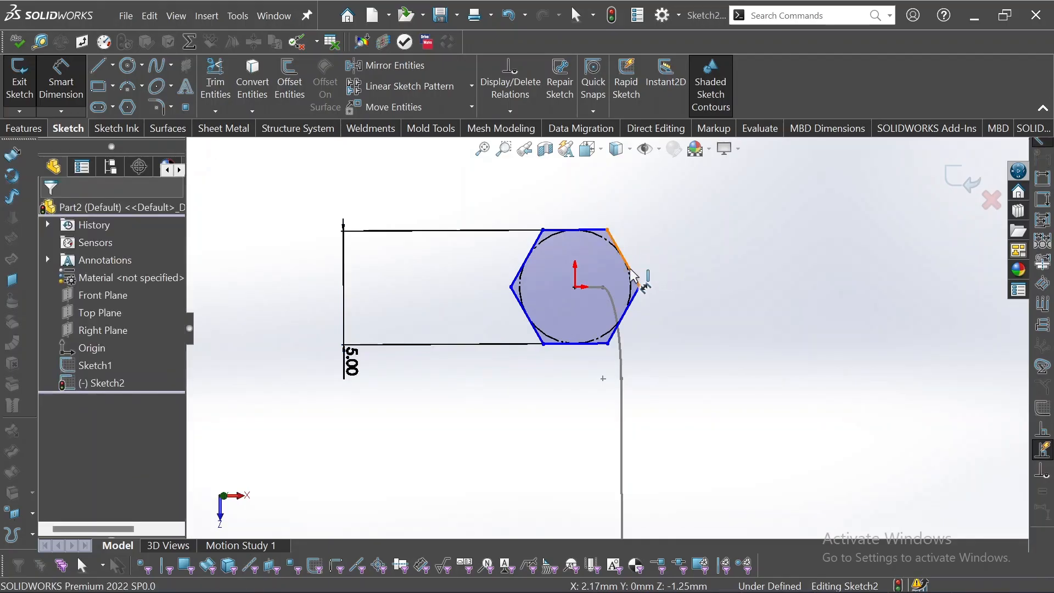
left_click(634, 275)
left_click(680, 236)
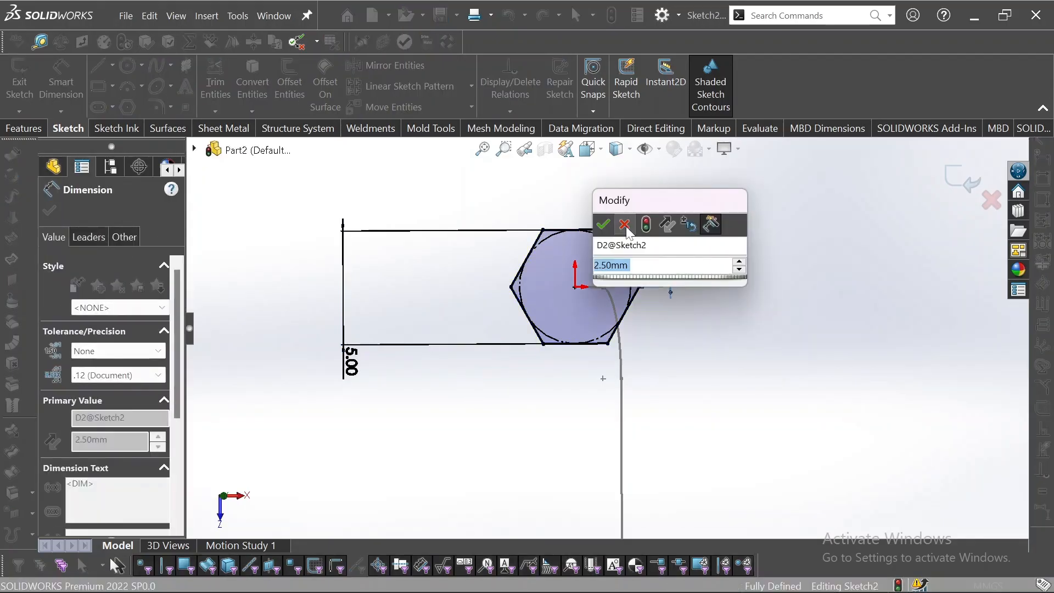
left_click(625, 225)
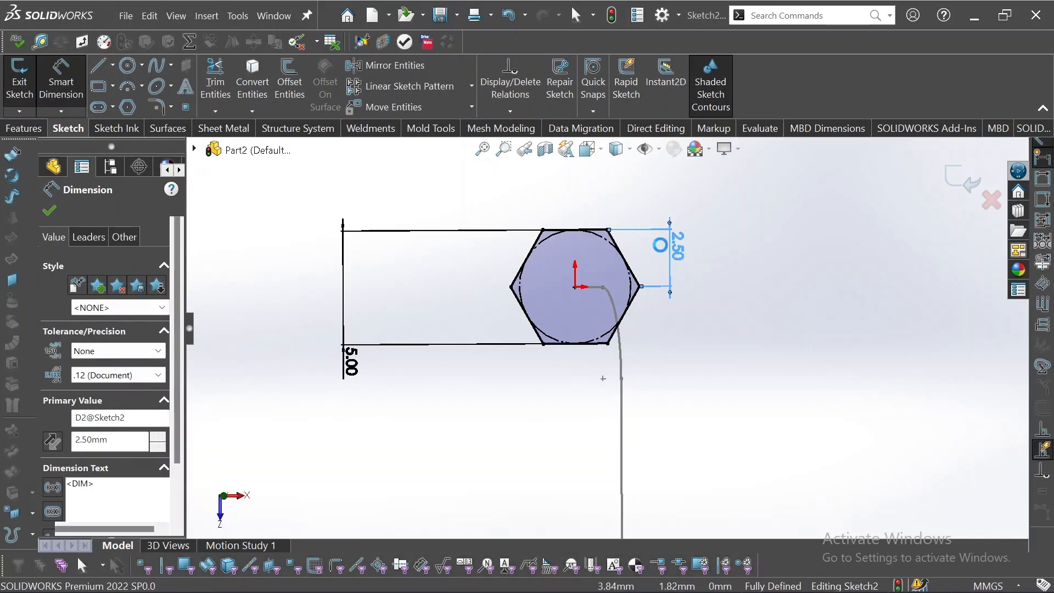
key("Delete")
left_click(639, 288)
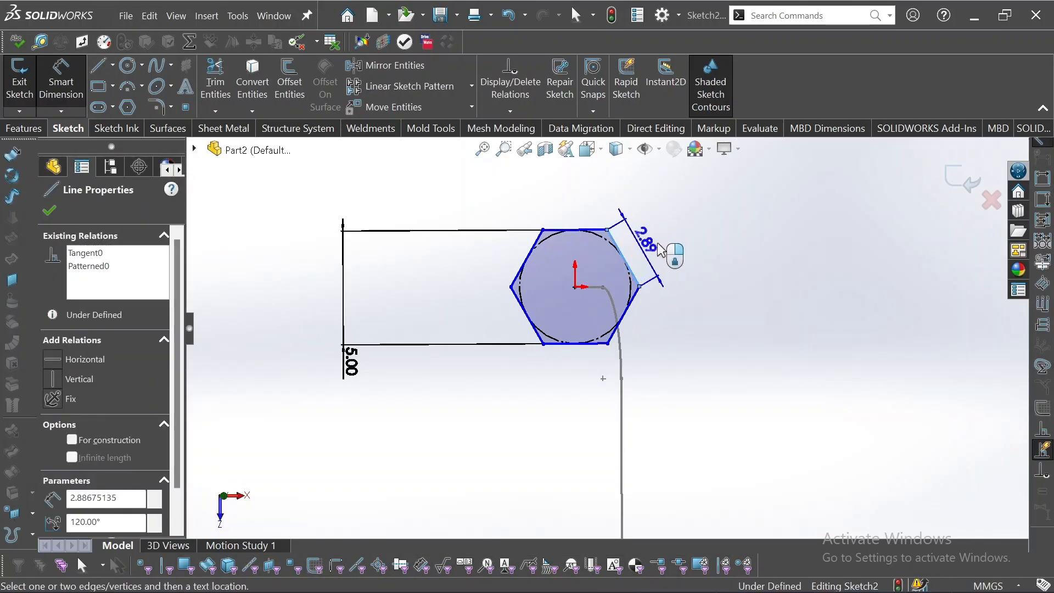
left_click(664, 218)
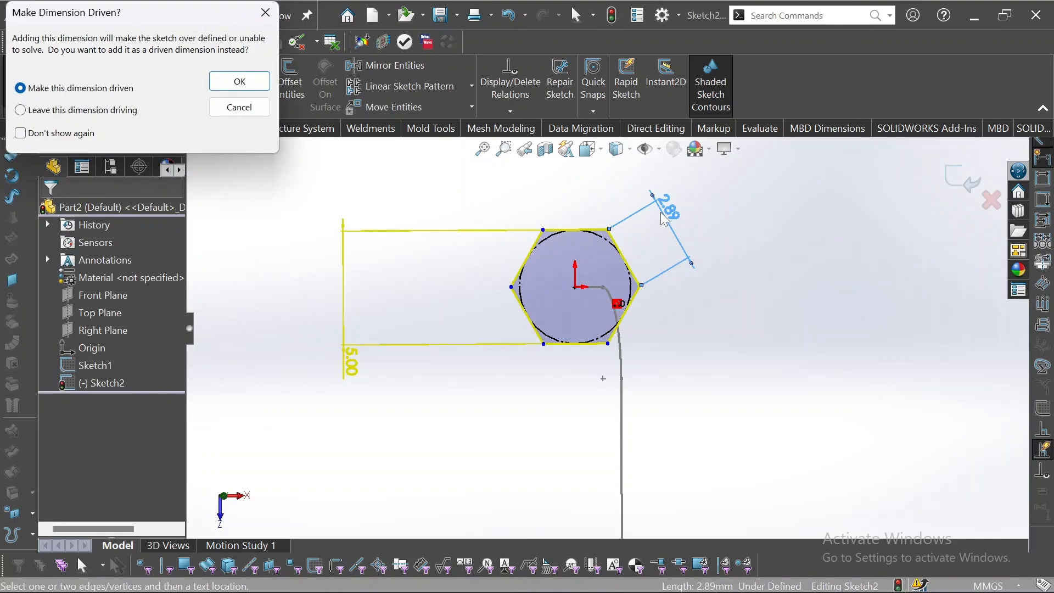
left_click(240, 107)
key("Escape")
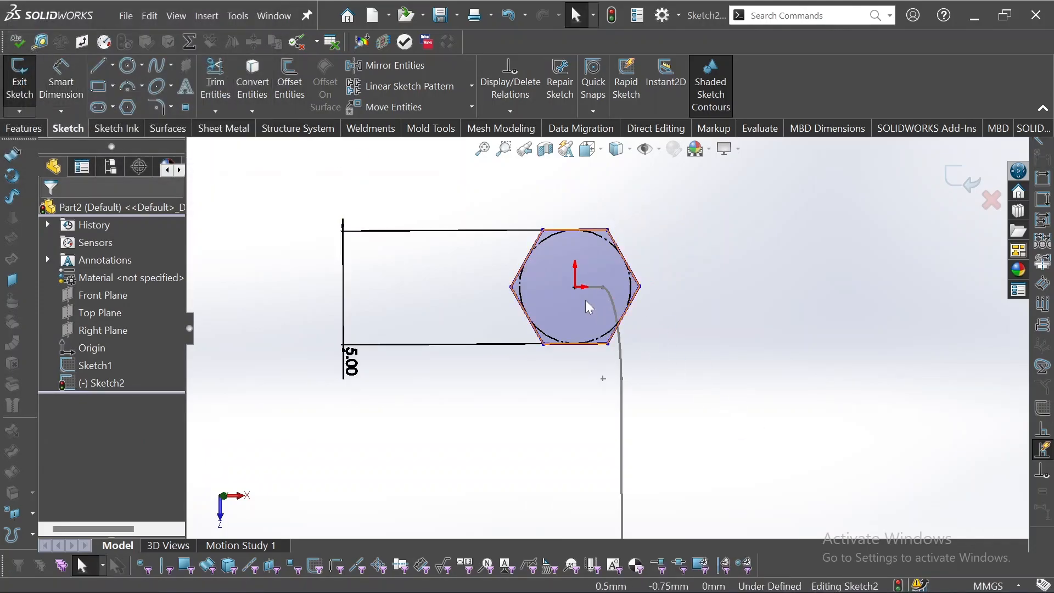
Add a horizontal relation between the hexagon's centre point and its left vertex
left_click(575, 288)
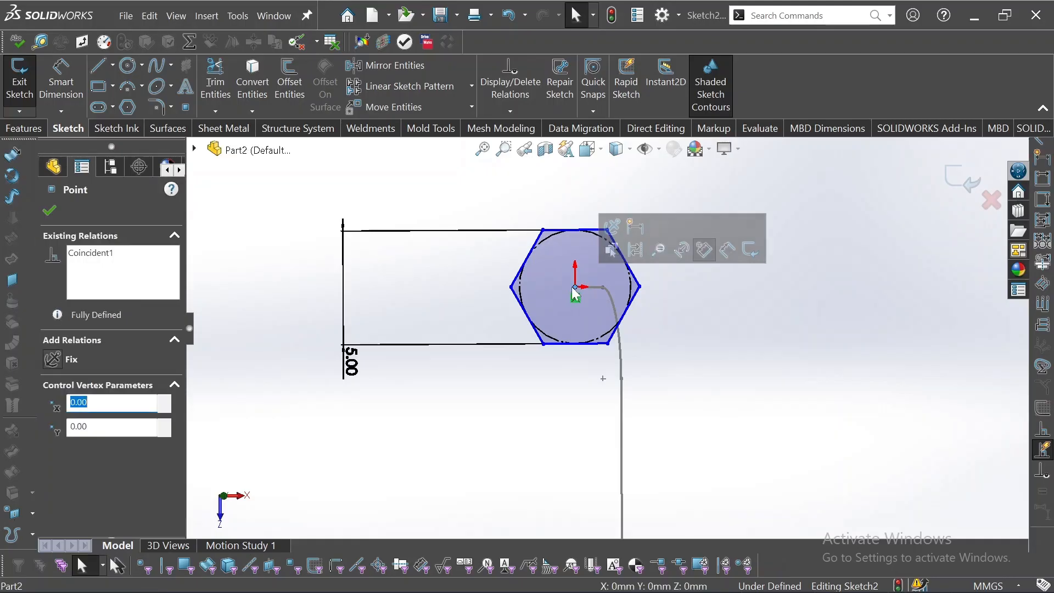
left_click(512, 286, "ctrl")
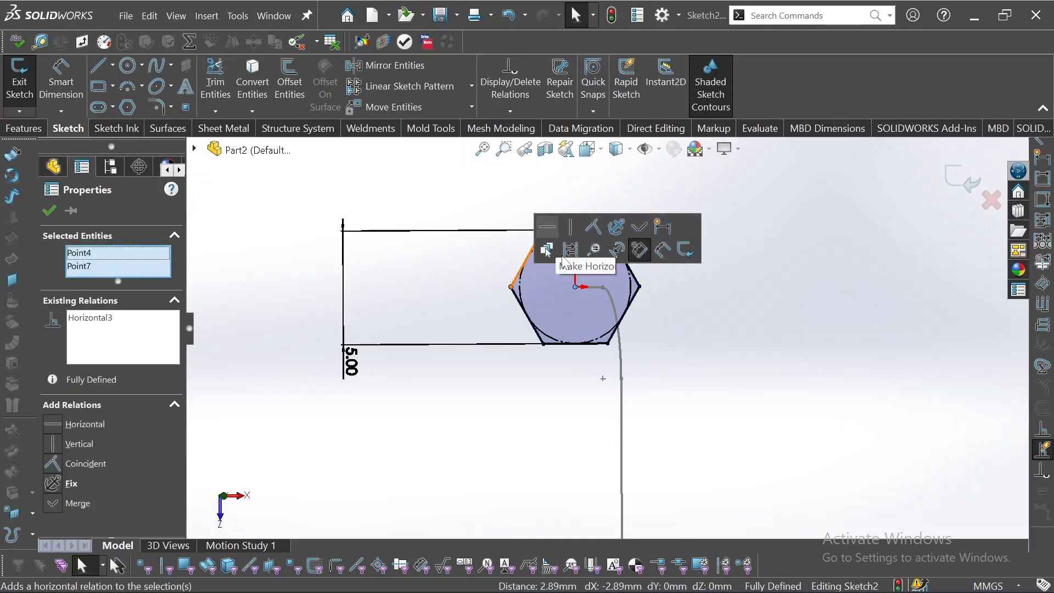
left_click(547, 235)
left_click(701, 410)
Change the hexagon's flat-to-flat dimension to 3 mm
mouse_move(697, 408)
middle_mouse_down()
mouse_move(789, 505)
mouse_move(762, 483)
mouse_move(703, 353)
mouse_move(667, 349)
middle_mouse_up()
scroll(667, 349, "down", 5)
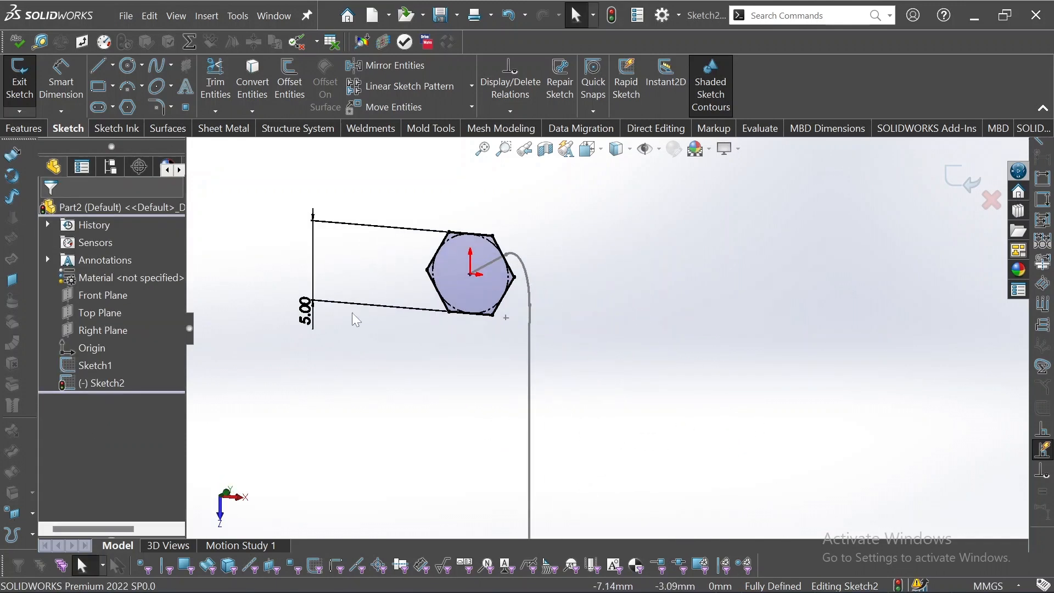
double_click(305, 311)
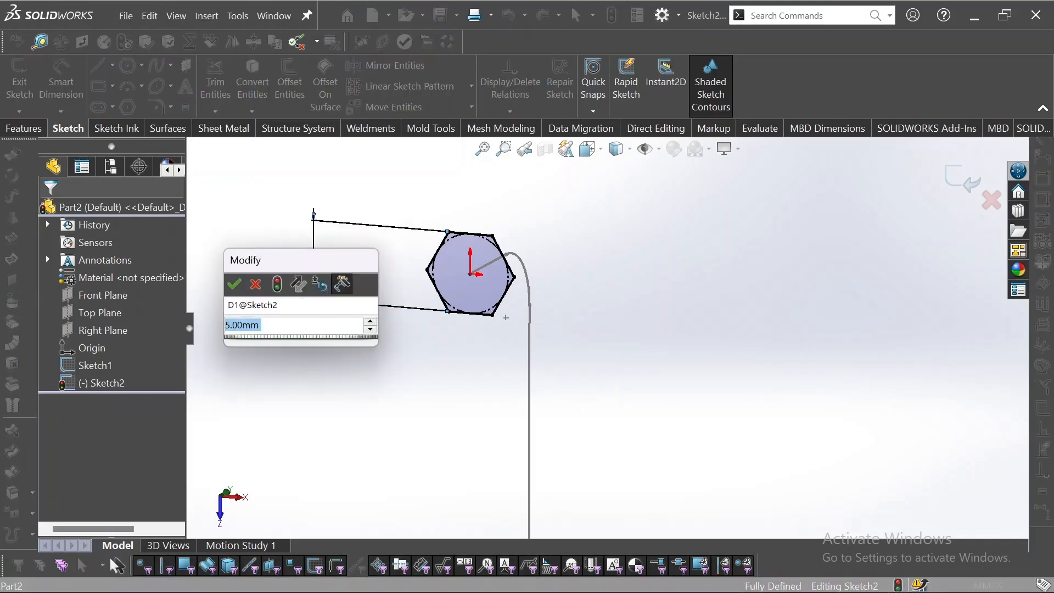
type("3")
key("Return")
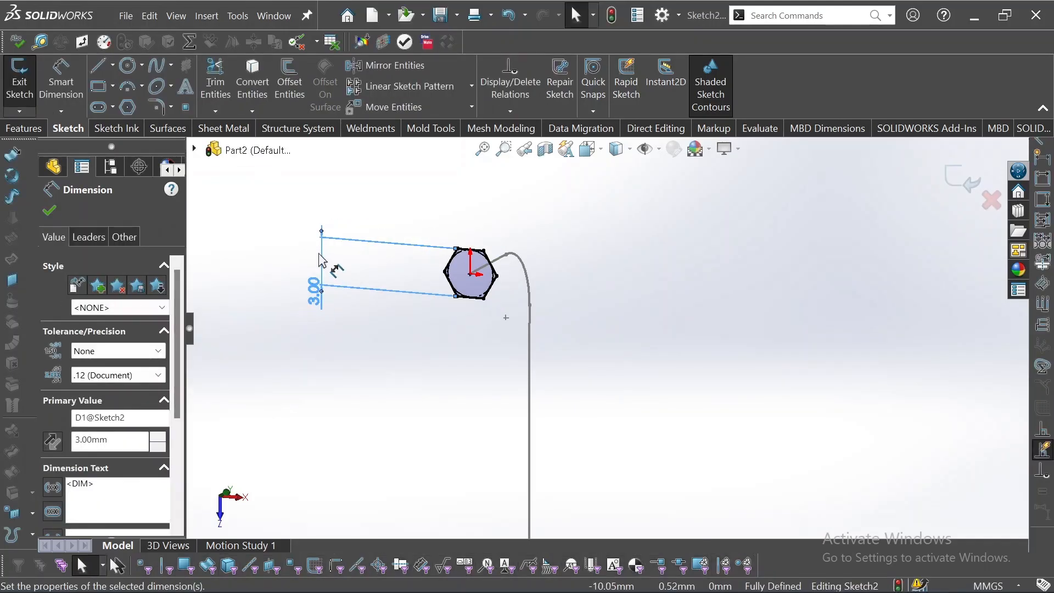
left_click(49, 211)
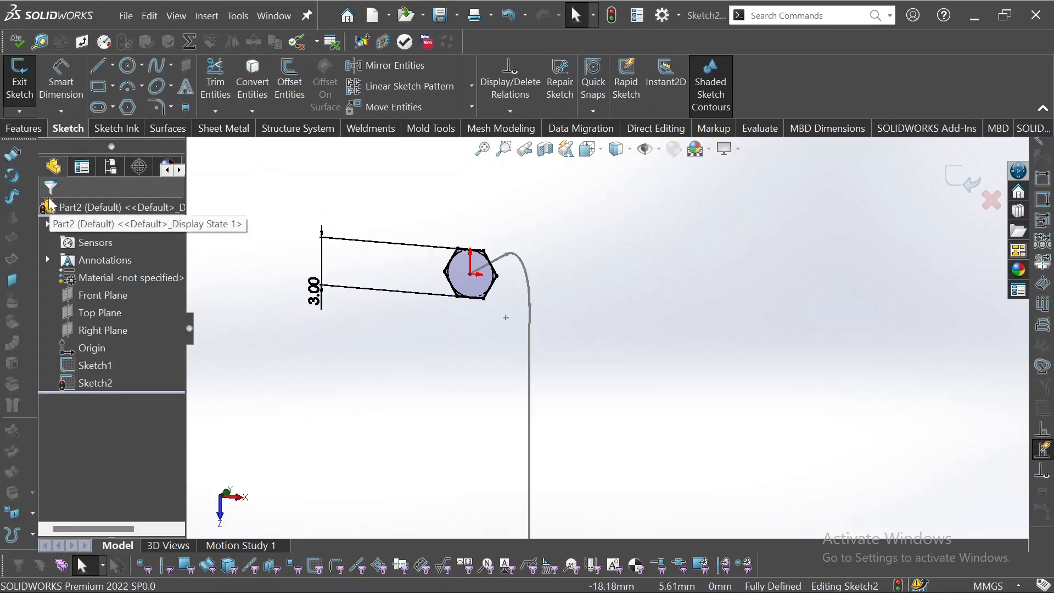
Exit the sketch and sweep the hexagon profile (Sketch2) along the bent path (Sketch1) as a Swept Boss/Base
left_click(958, 177)
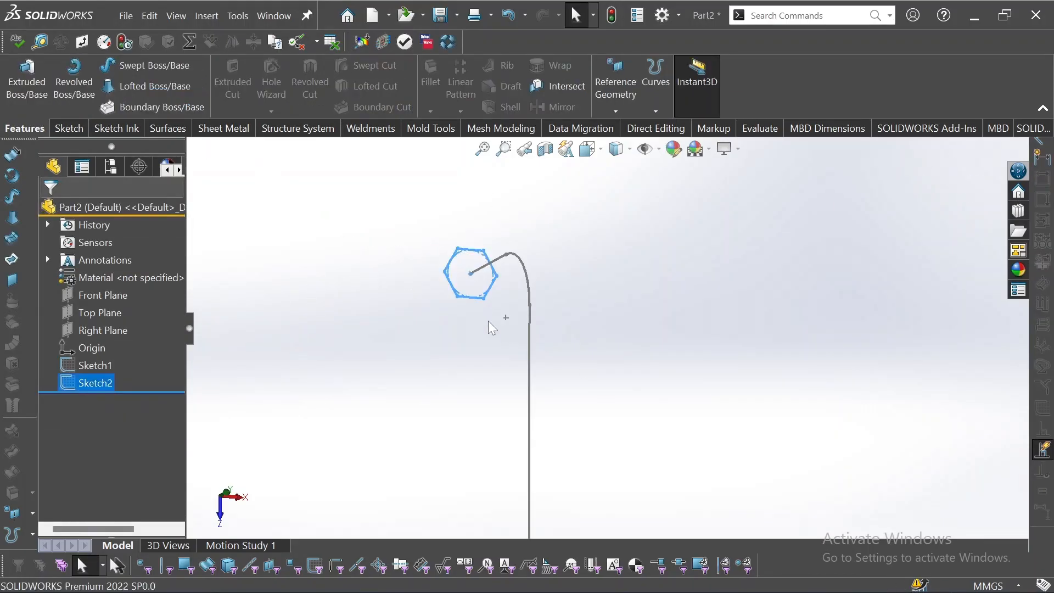
mouse_move(516, 333)
middle_mouse_down()
mouse_move(590, 378)
mouse_move(550, 400)
mouse_move(492, 195)
mouse_move(410, 287)
mouse_move(424, 270)
middle_mouse_up()
left_click(144, 66)
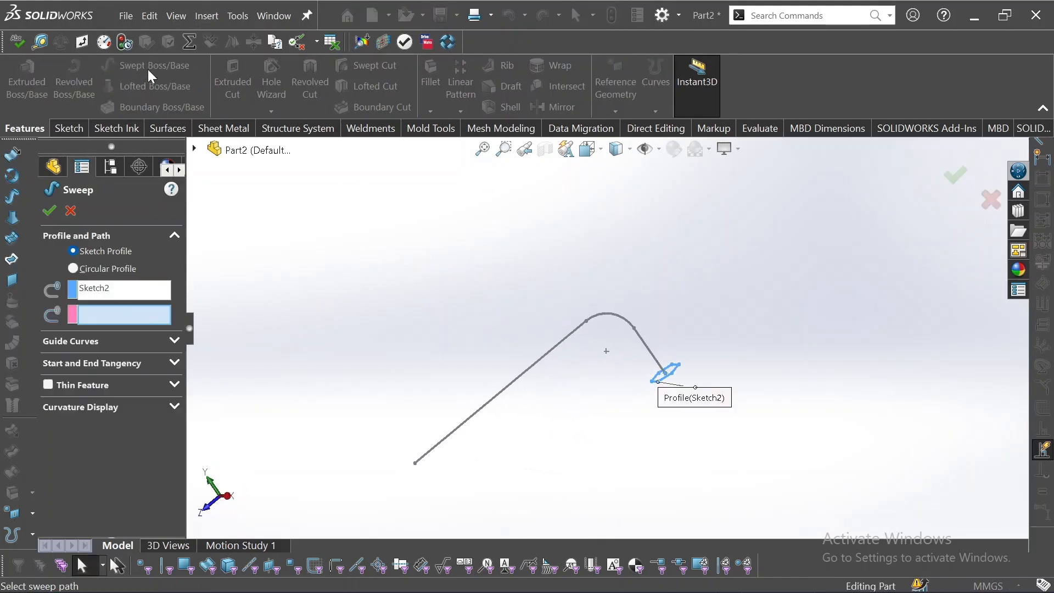
left_click(102, 314)
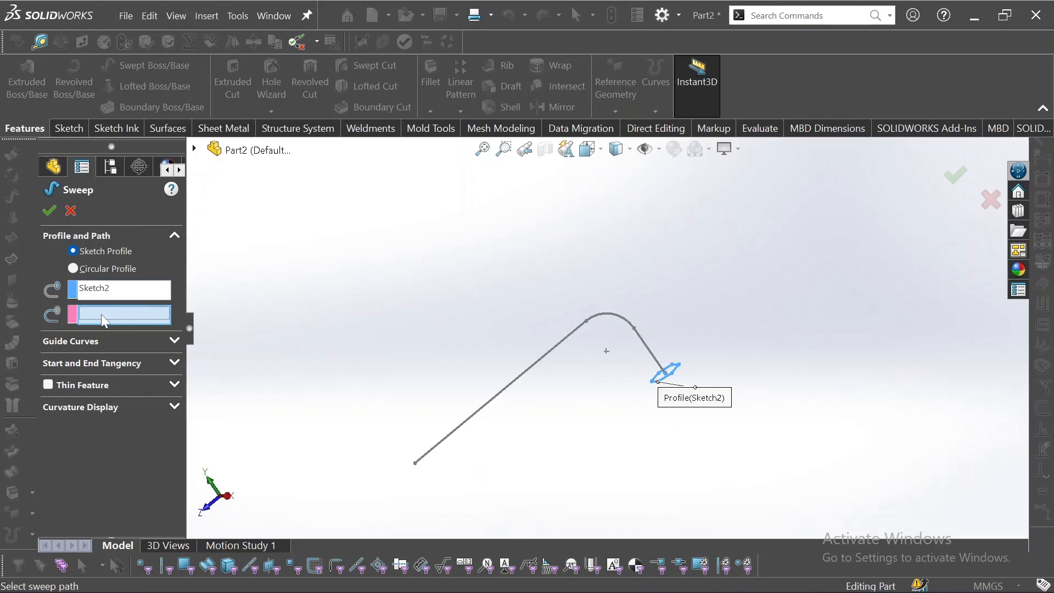
left_click(556, 354)
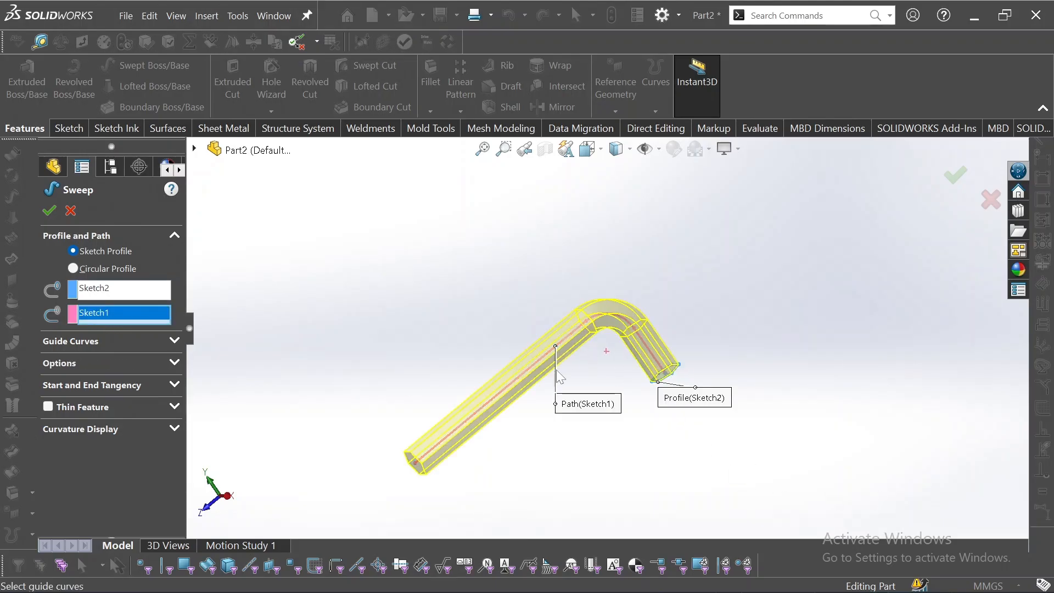
middle_click_drag(477, 370, 475, 453)
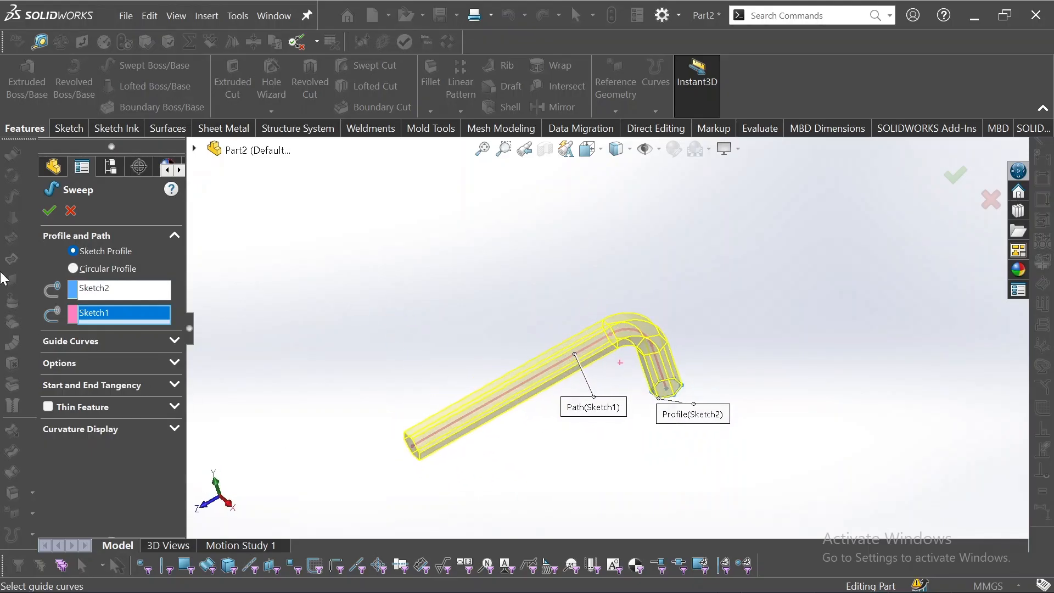
left_click(54, 209)
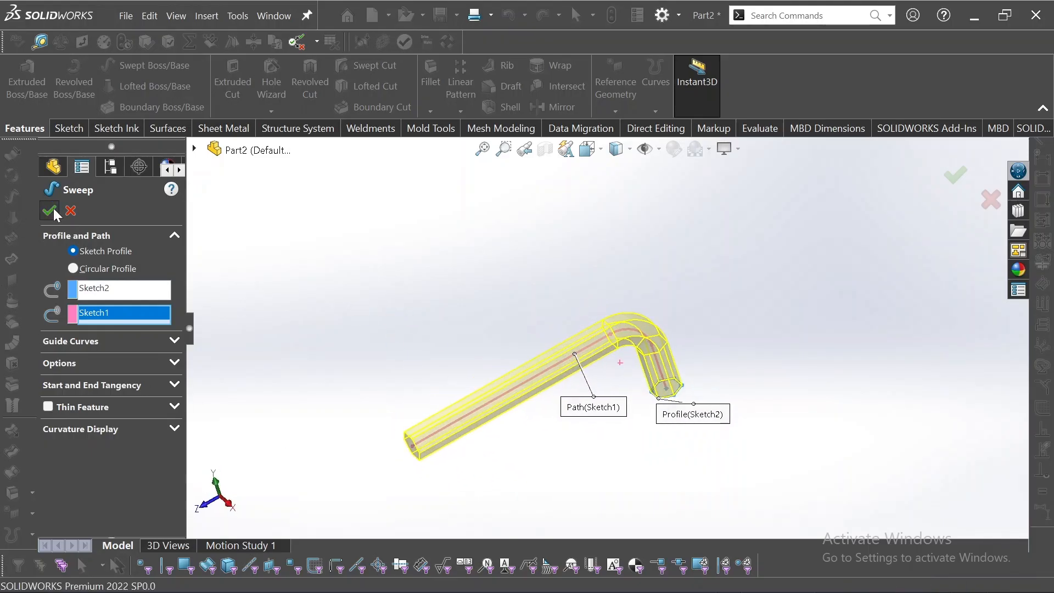
mouse_move(731, 326)
middle_mouse_down()
mouse_move(597, 231)
mouse_move(716, 335)
middle_mouse_up()
middle_click_drag(756, 426, 773, 229)
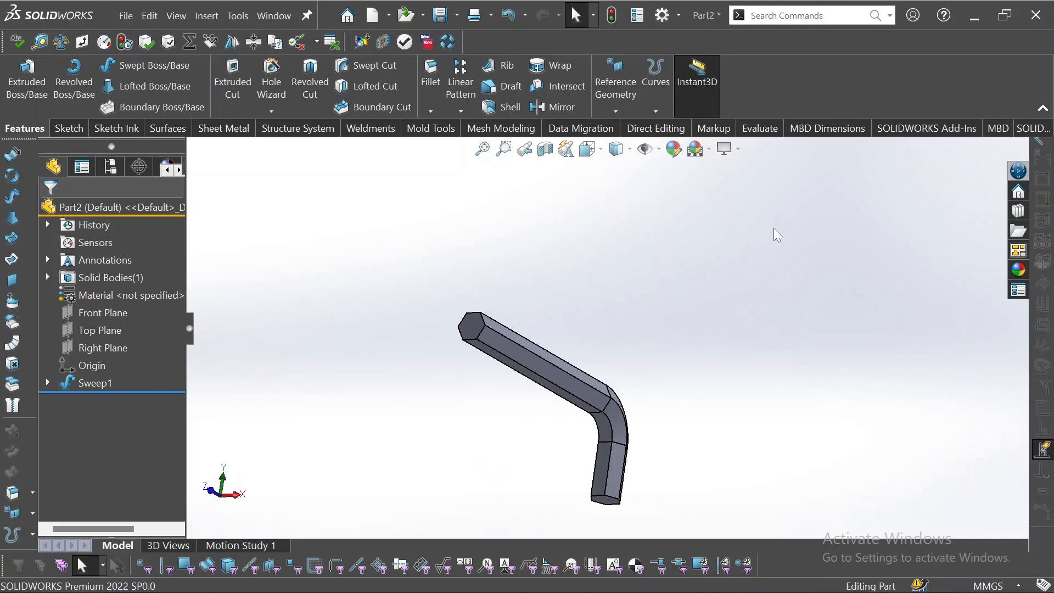